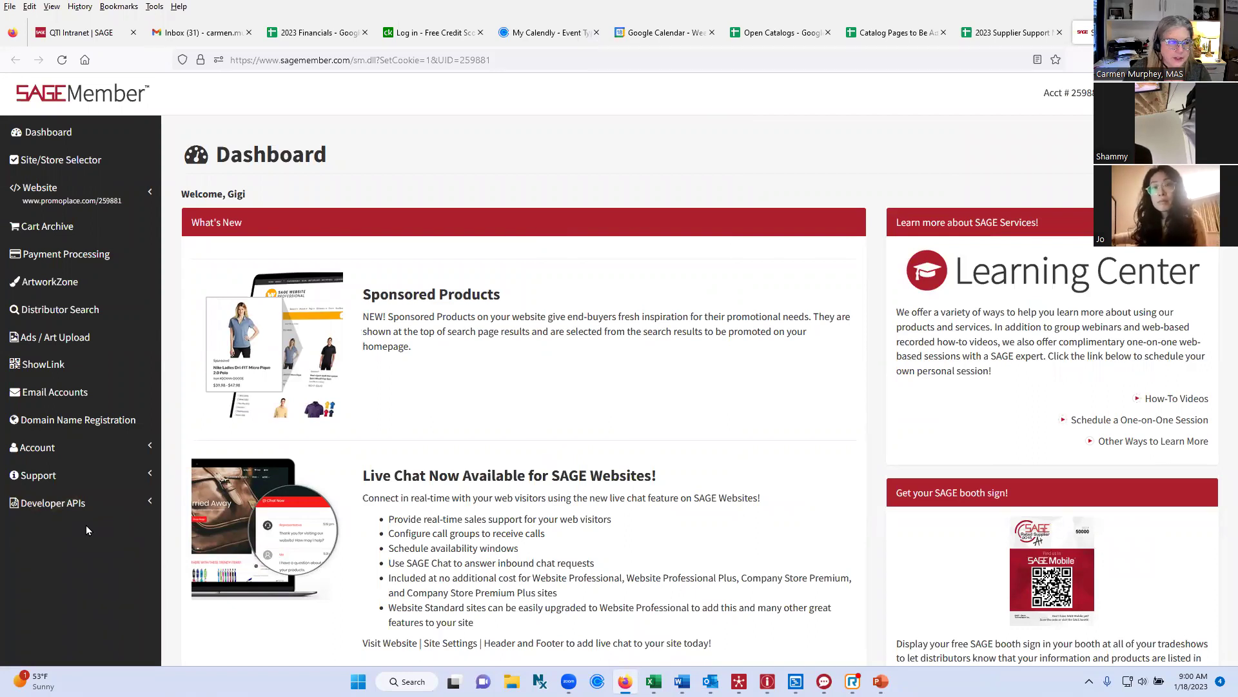
# Step: Open the support videos on the SAGE member site
pyautogui.click(147, 479)
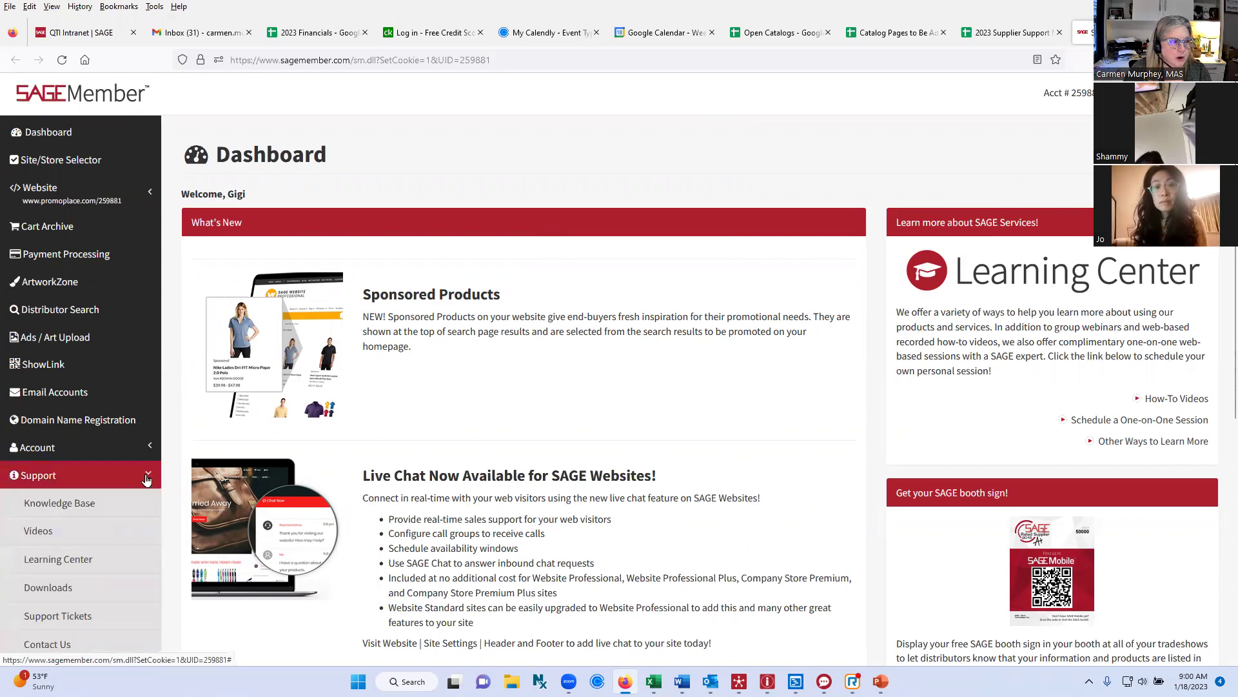
pyautogui.click(40, 533)
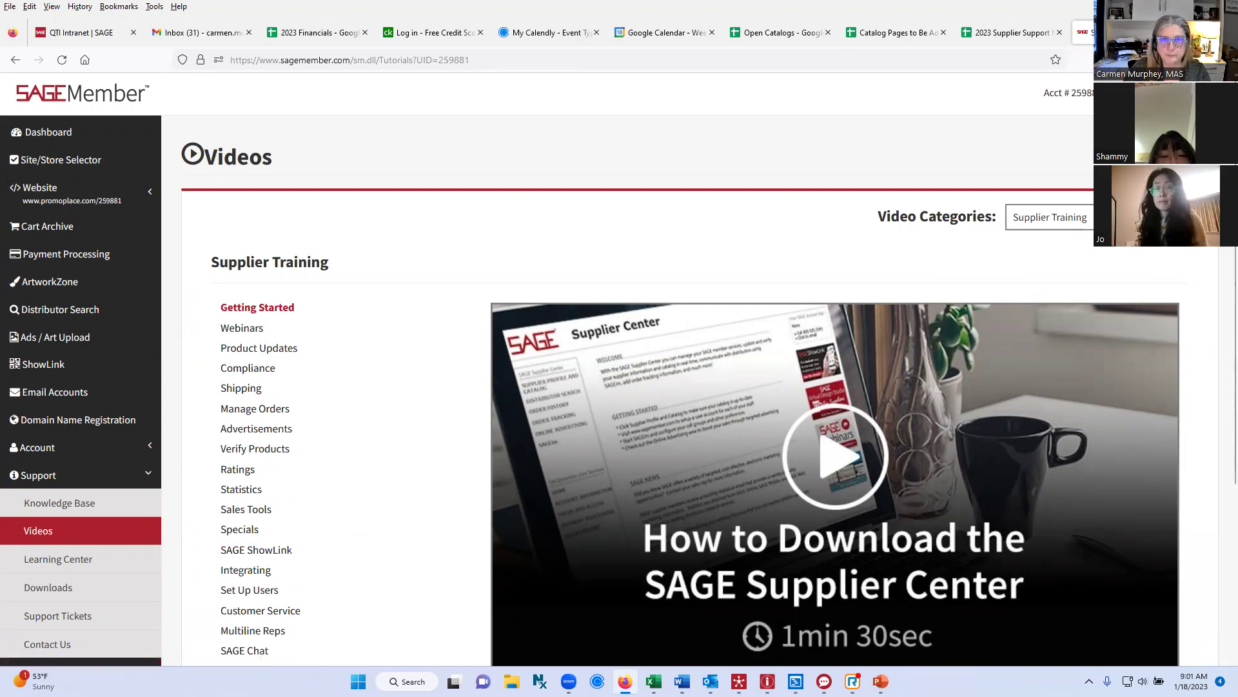
# Step: Switch to SAGE Supplier Center, open the supplier profile and catalog, and make the main company information editable, saving it without changes
pyautogui.hotkey('alt', 'Tab')
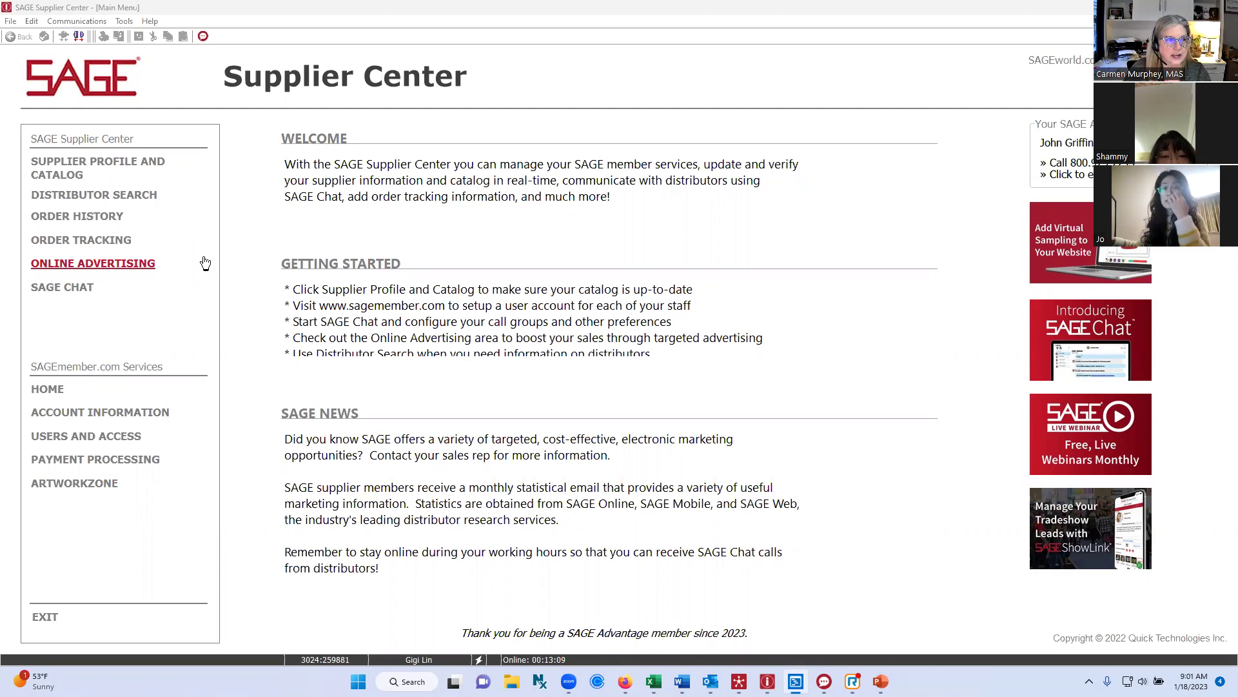
pyautogui.click(61, 167)
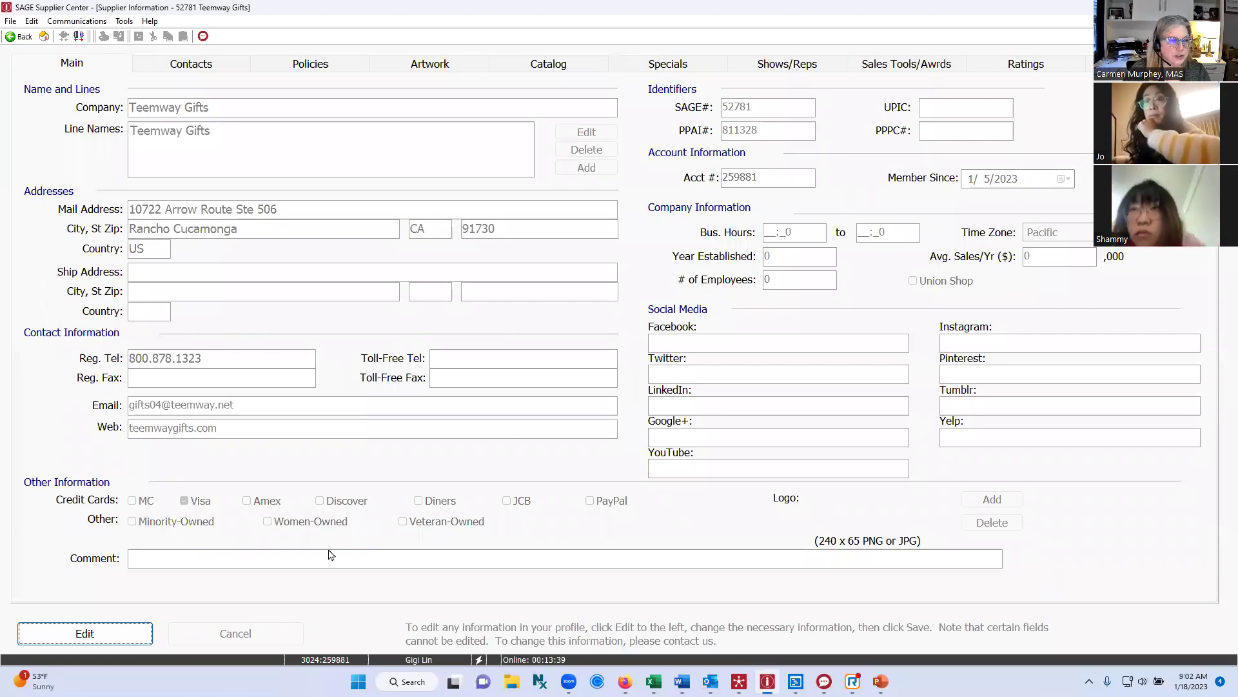
pyautogui.click(77, 636)
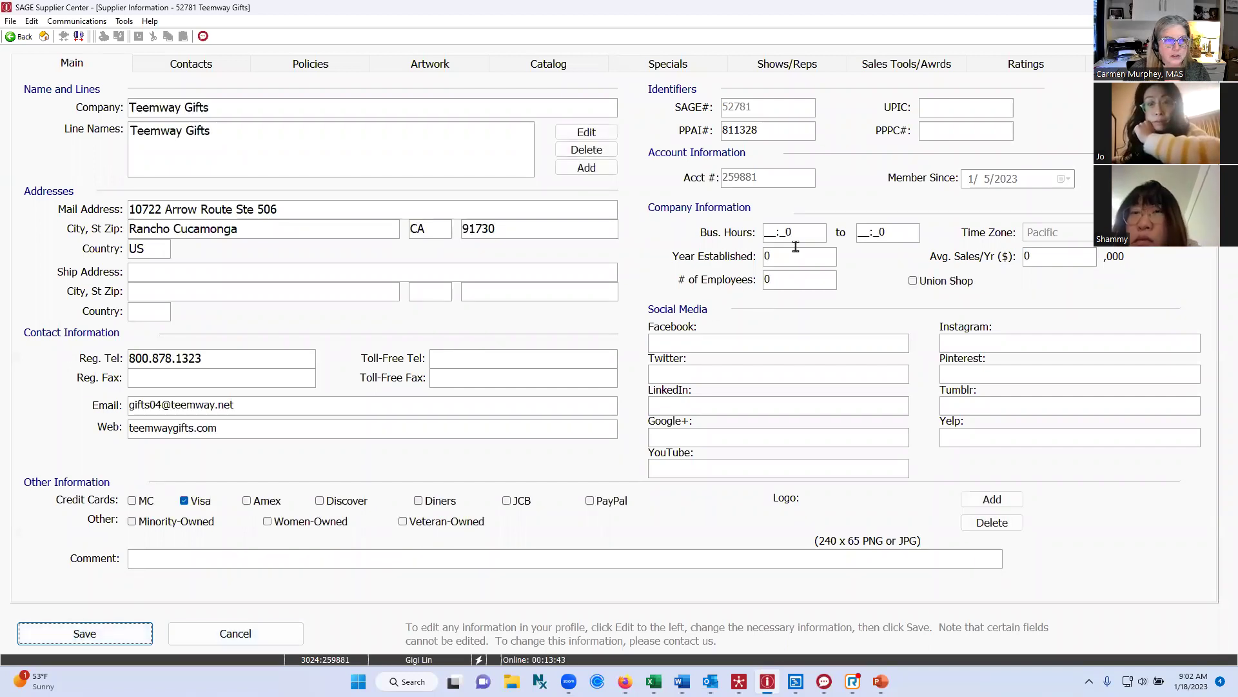
pyautogui.click(82, 641)
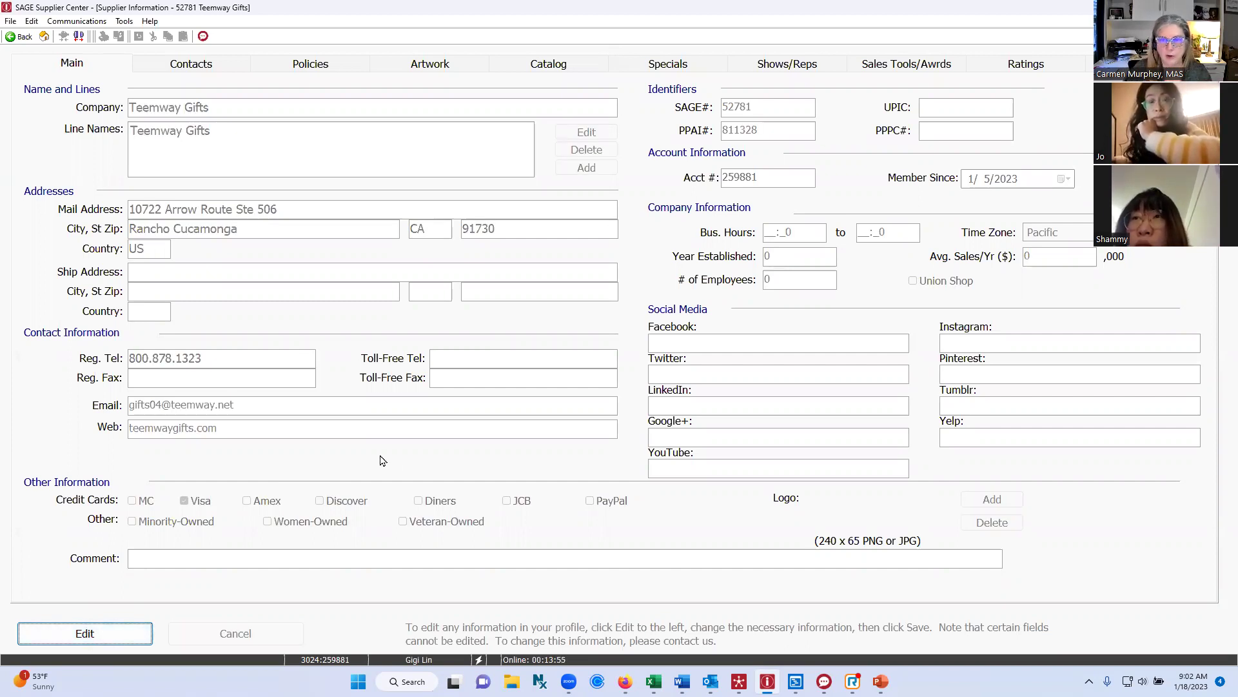
# Step: Review the supplier profile's contacts, policies, artwork and catalog information
pyautogui.click(198, 68)
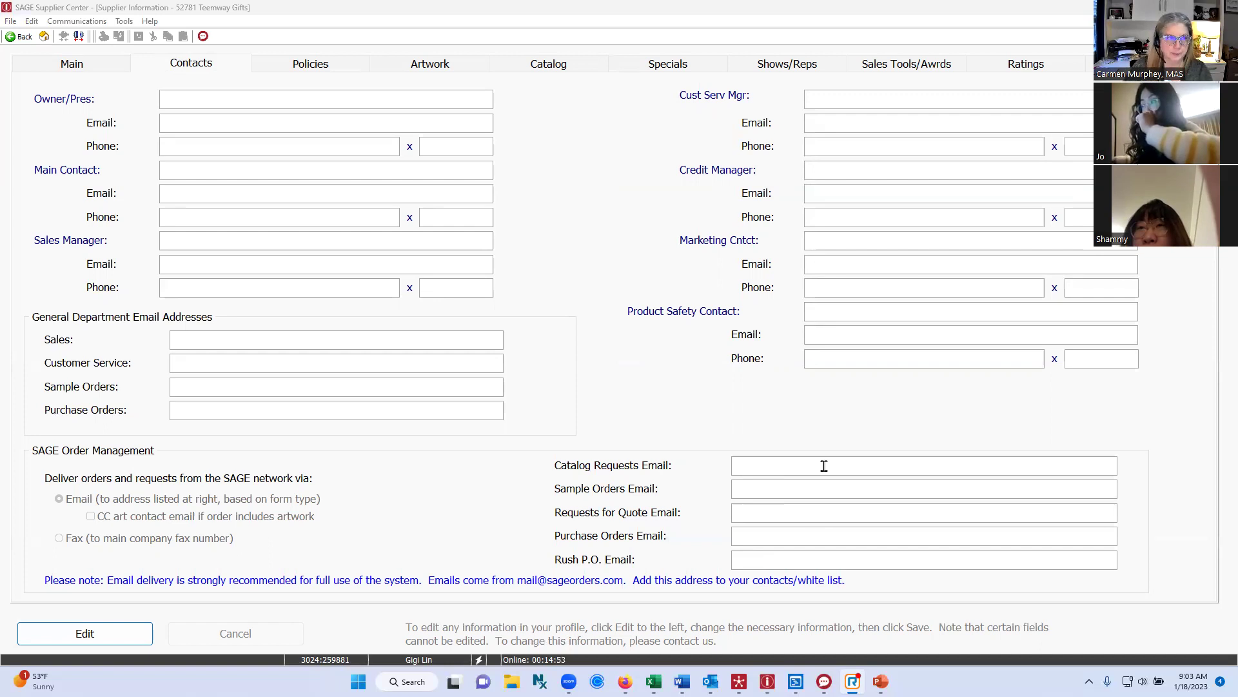
pyautogui.click(304, 65)
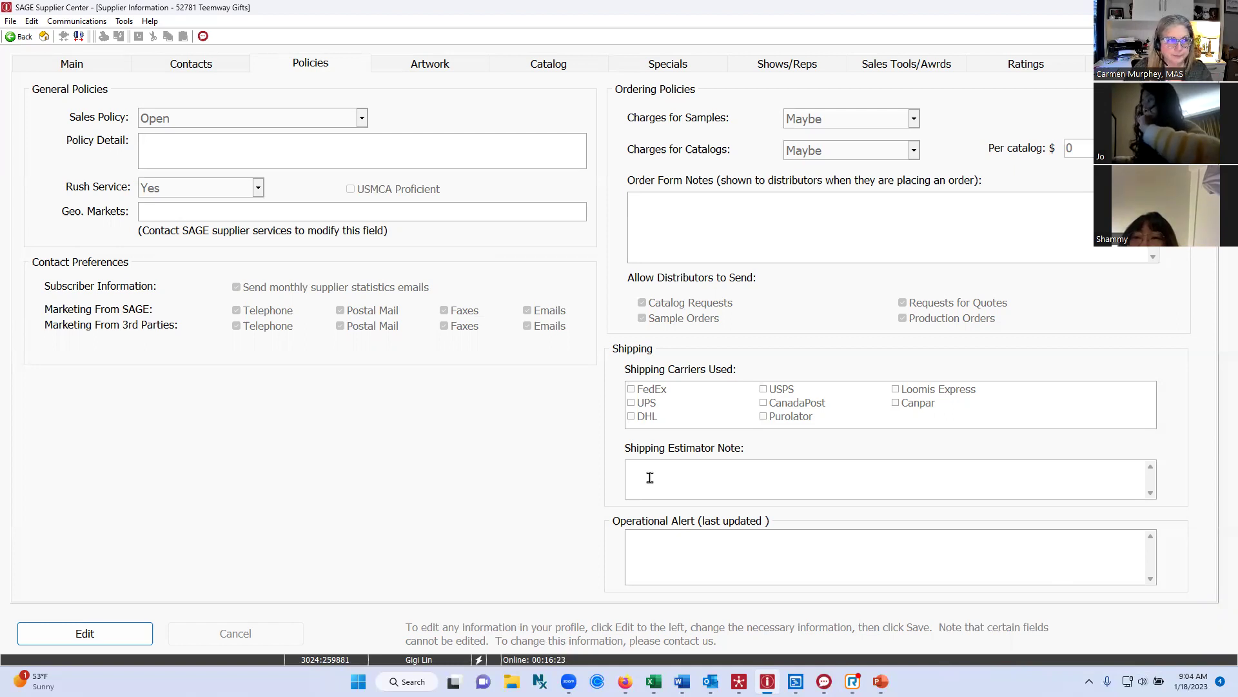
pyautogui.click(431, 68)
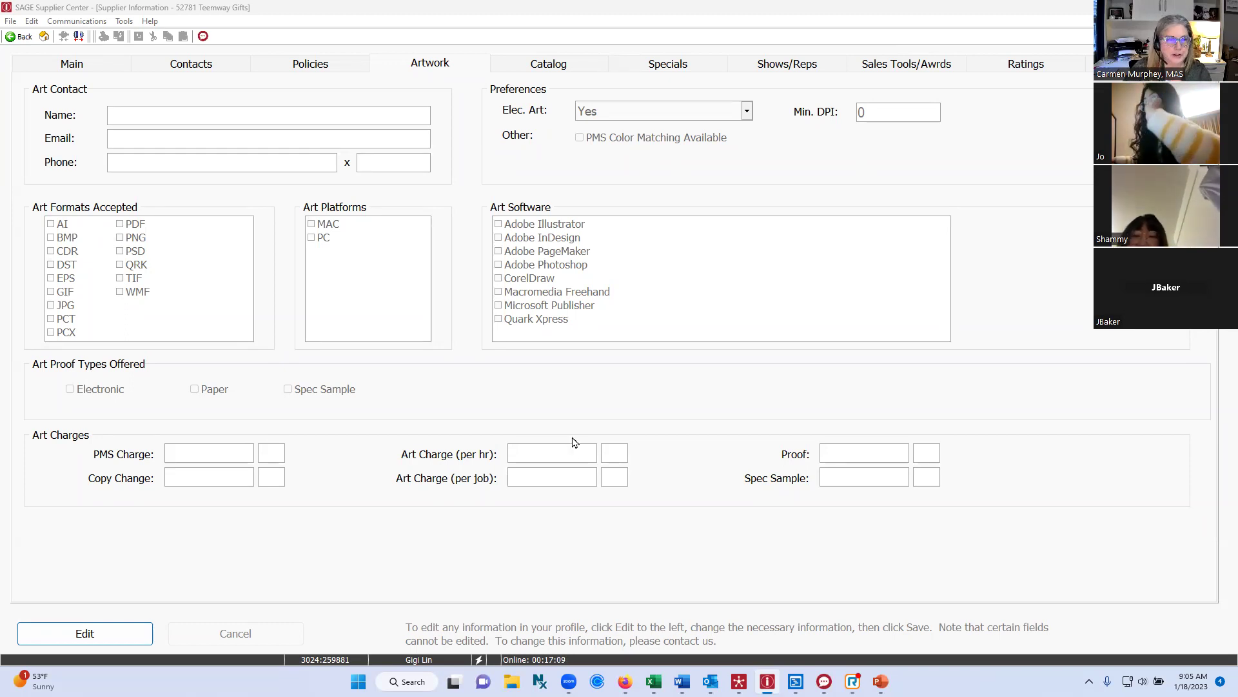
pyautogui.click(547, 67)
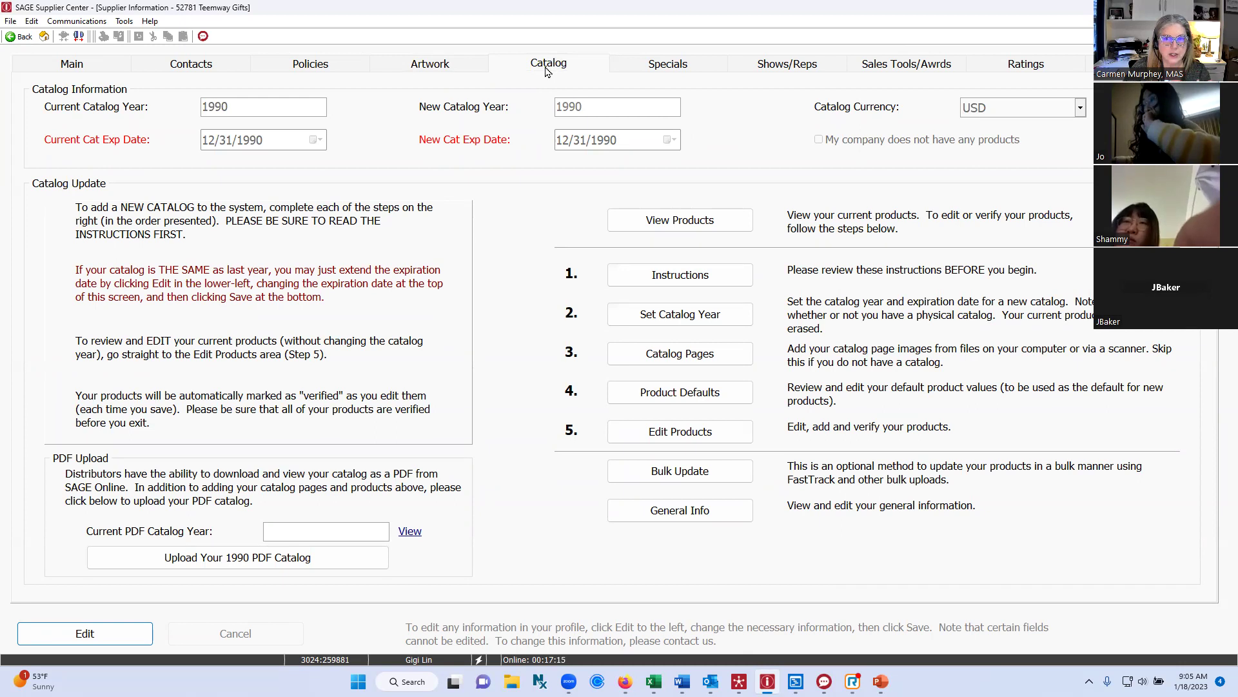
# Step: Start a new supplier special, view its special types and specific-product choices, and cancel it
pyautogui.click(675, 67)
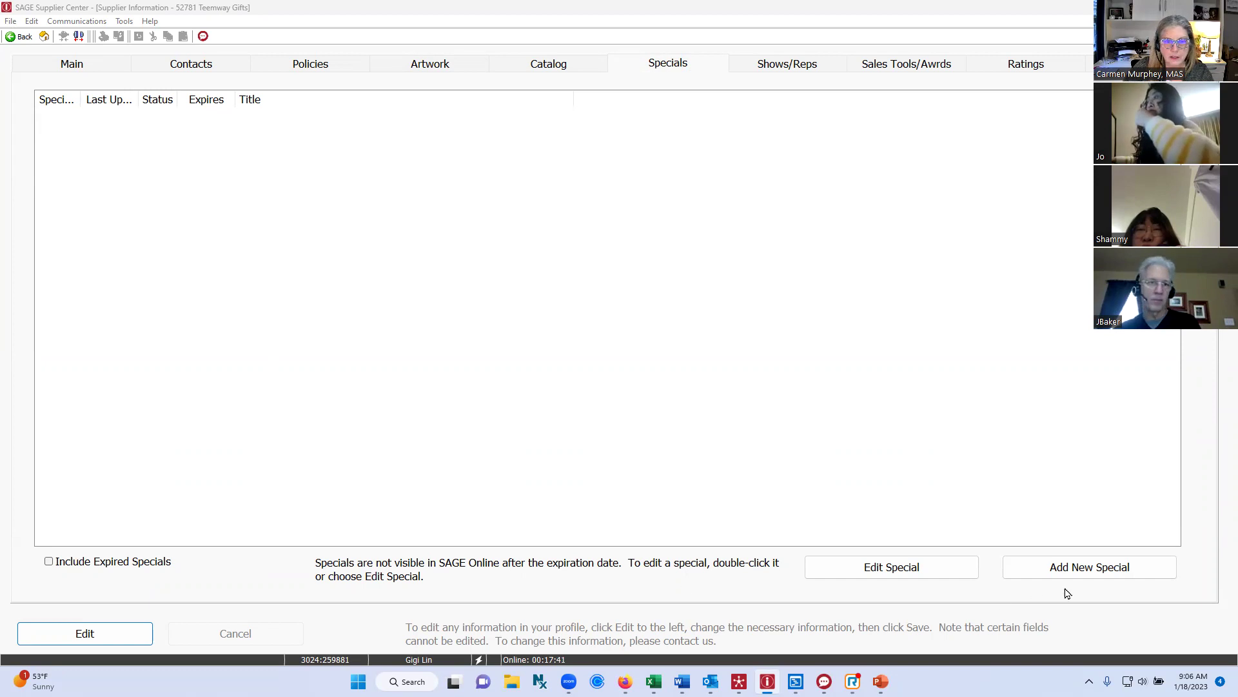
pyautogui.click(1094, 574)
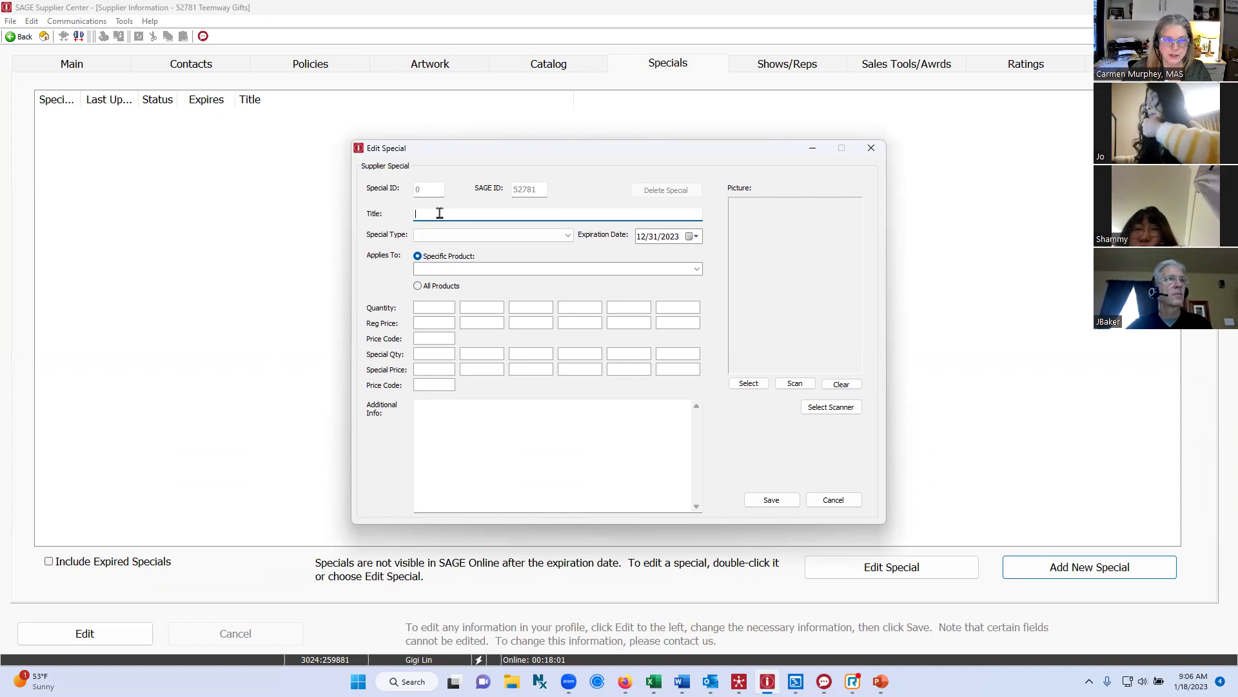
pyautogui.click(569, 236)
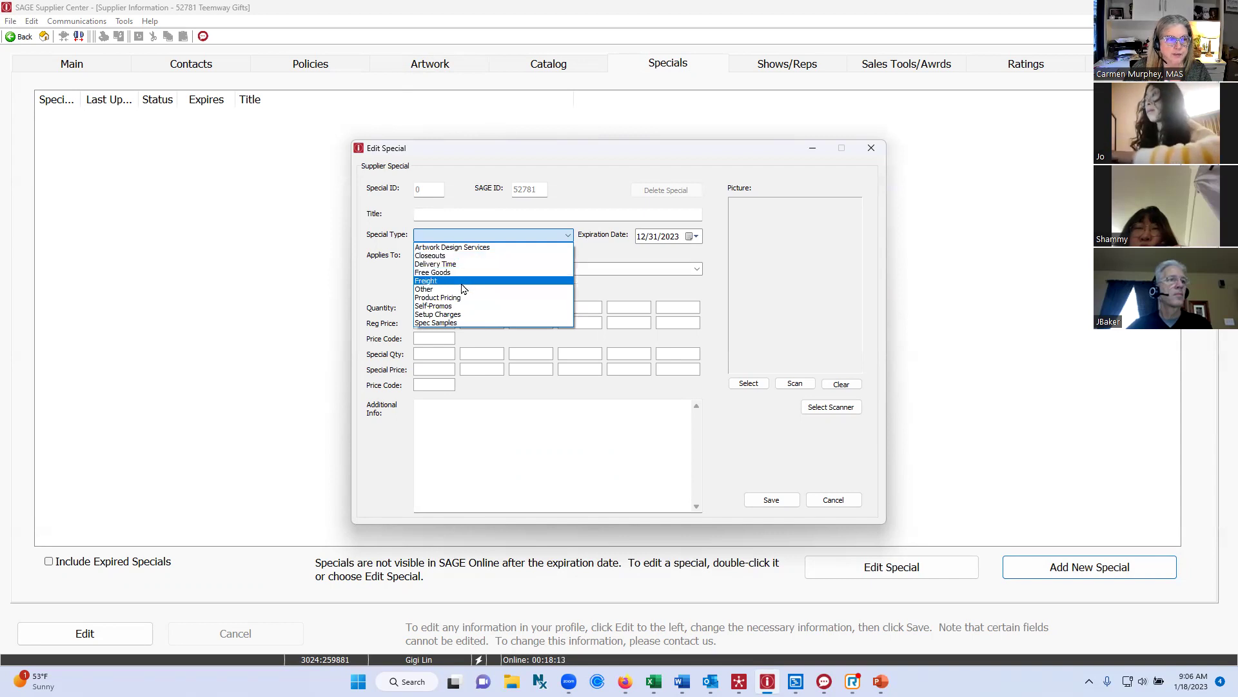
pyautogui.click(591, 257)
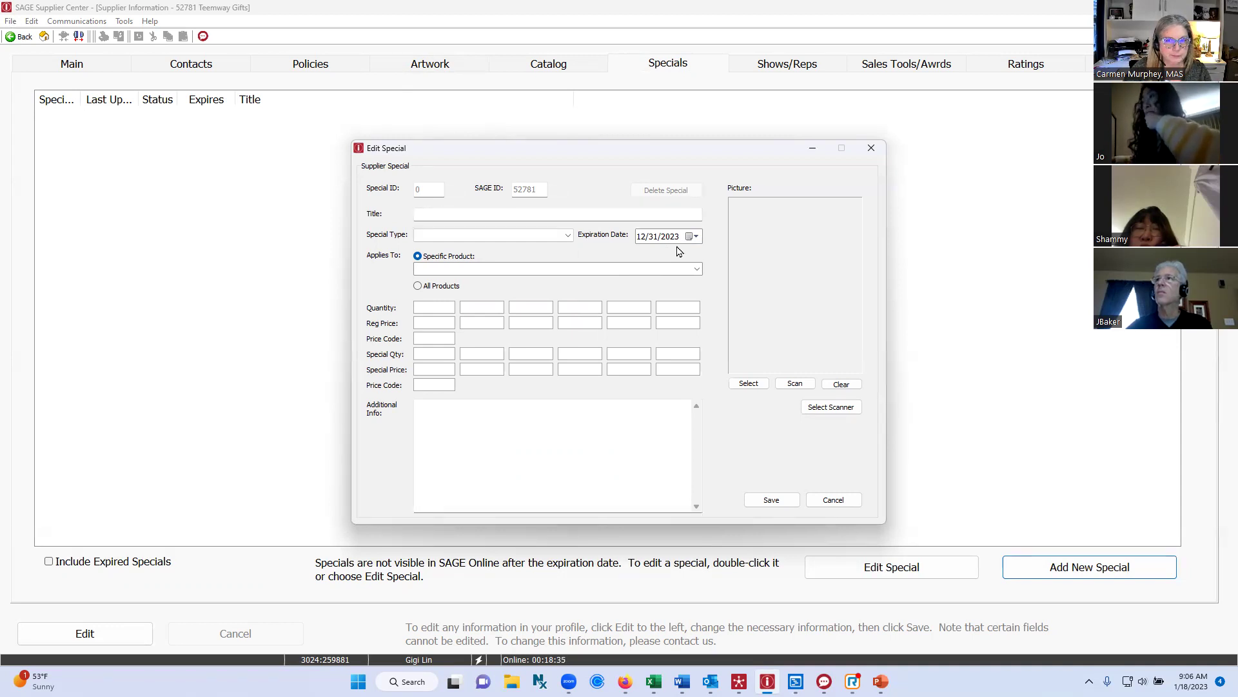
pyautogui.click(697, 270)
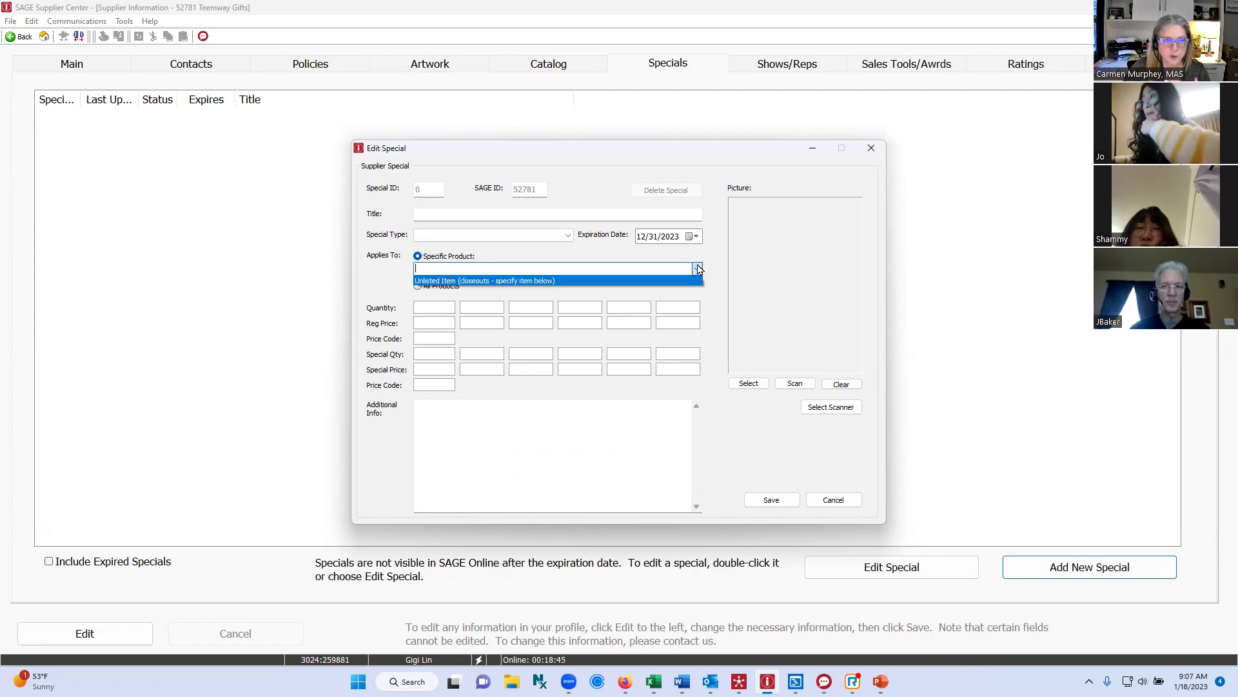
pyautogui.click(699, 269)
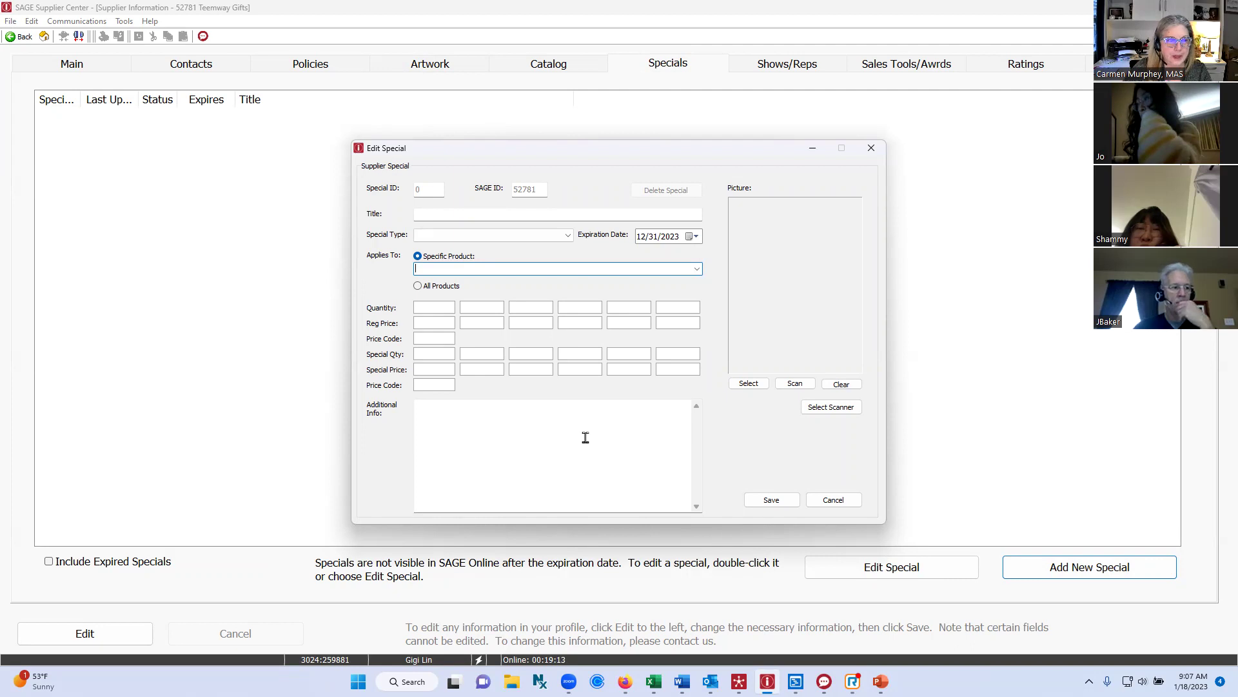
pyautogui.click(834, 501)
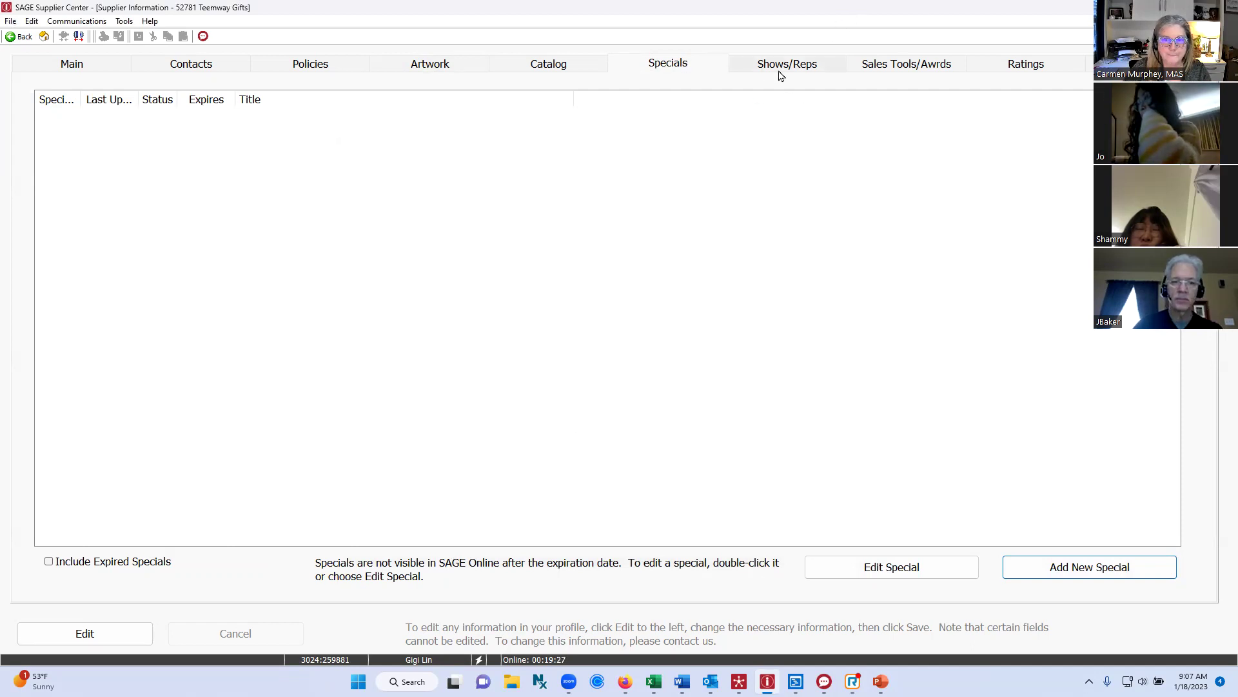
# Step: Widen the tradeshow list's Show Name and Start Date columns and look through the shows between 1/18/2023 and 4/18/2023
pyautogui.click(806, 70)
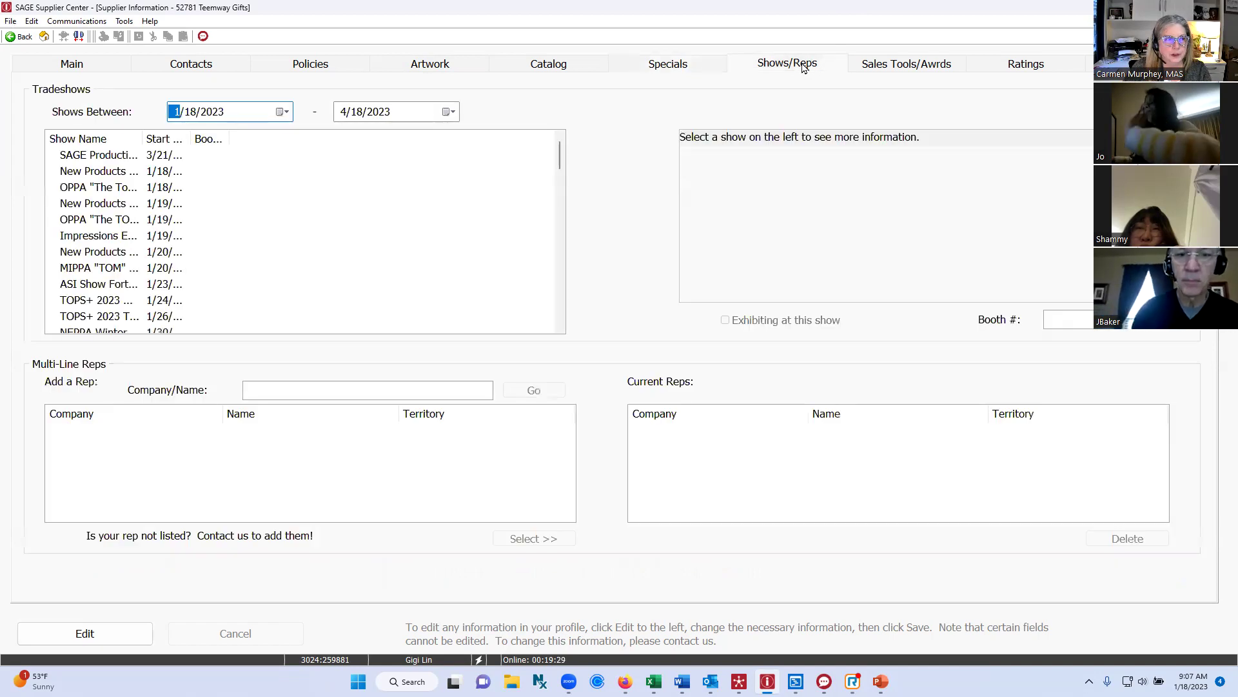
pyautogui.moveTo(142, 139); pyautogui.dragTo(502, 143)
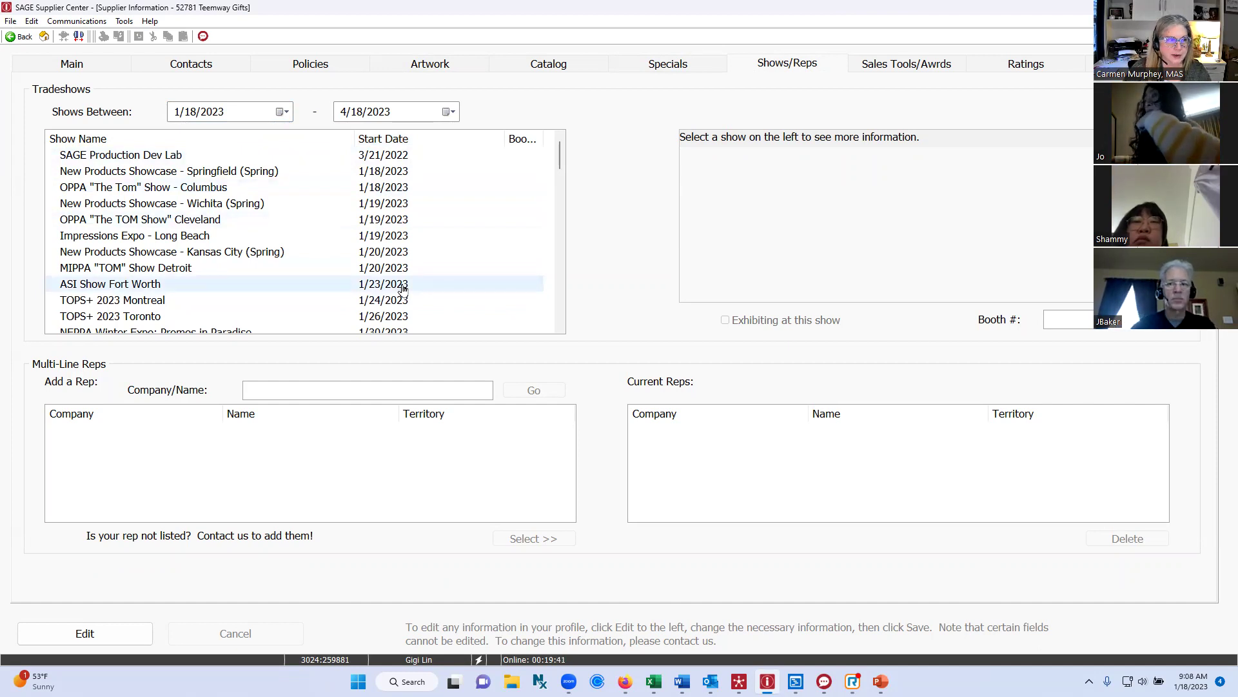
pyautogui.scroll(-4, 458, 235)
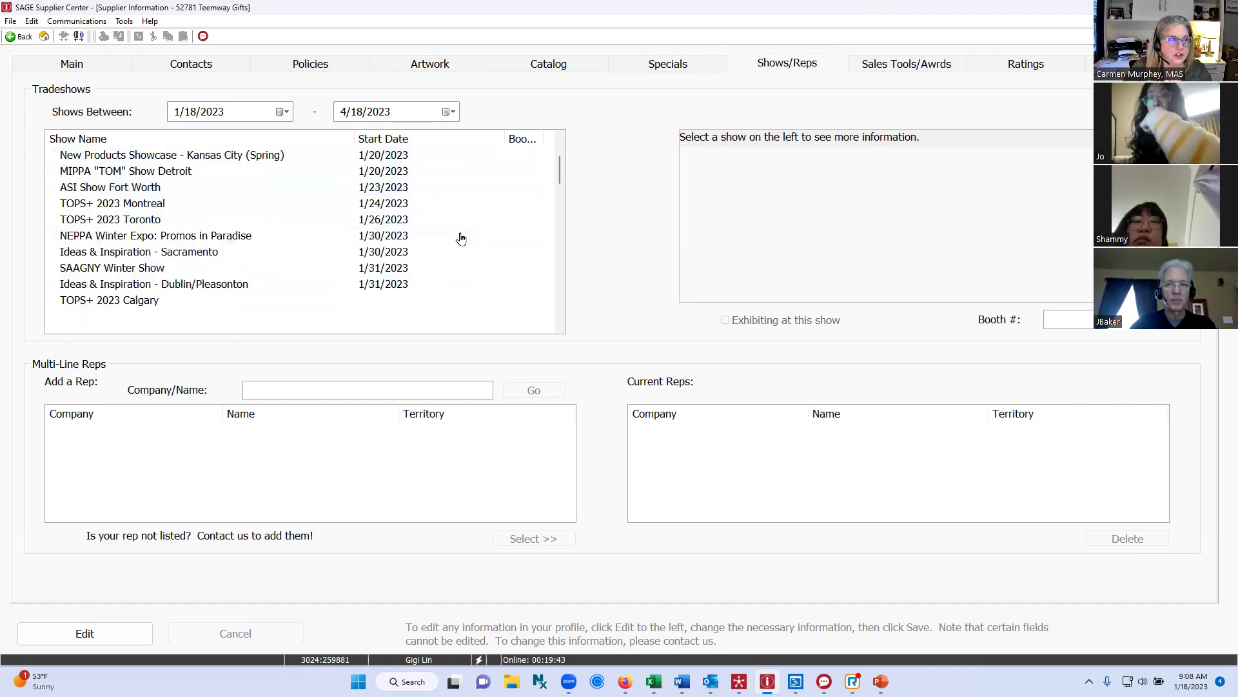
pyautogui.scroll(-3, 461, 239)
pyautogui.scroll(-3, 462, 239)
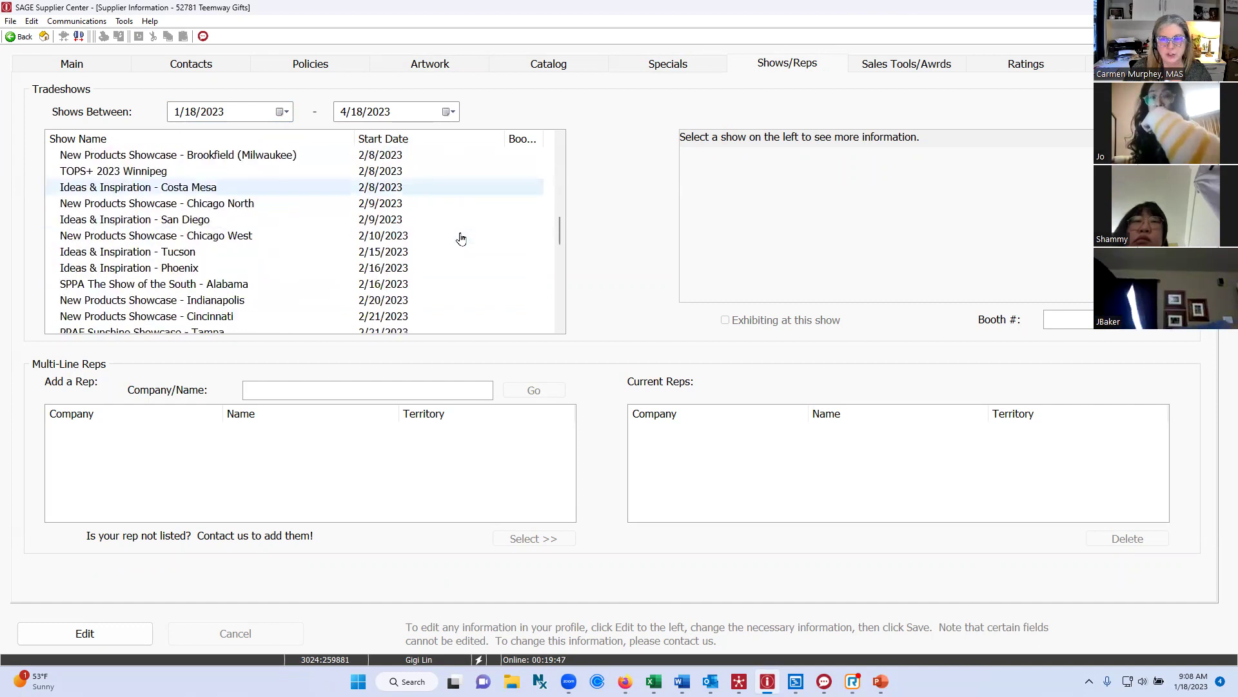
pyautogui.scroll(-8, 313, 240)
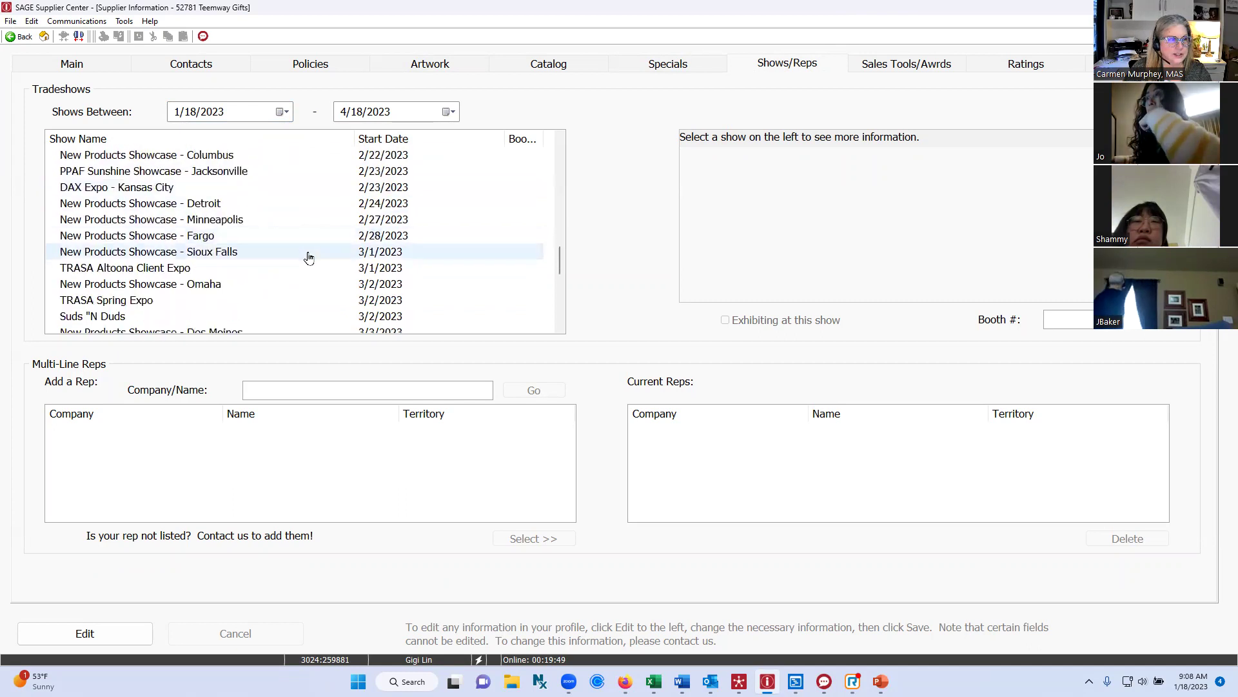
pyautogui.scroll(-3, 250, 226)
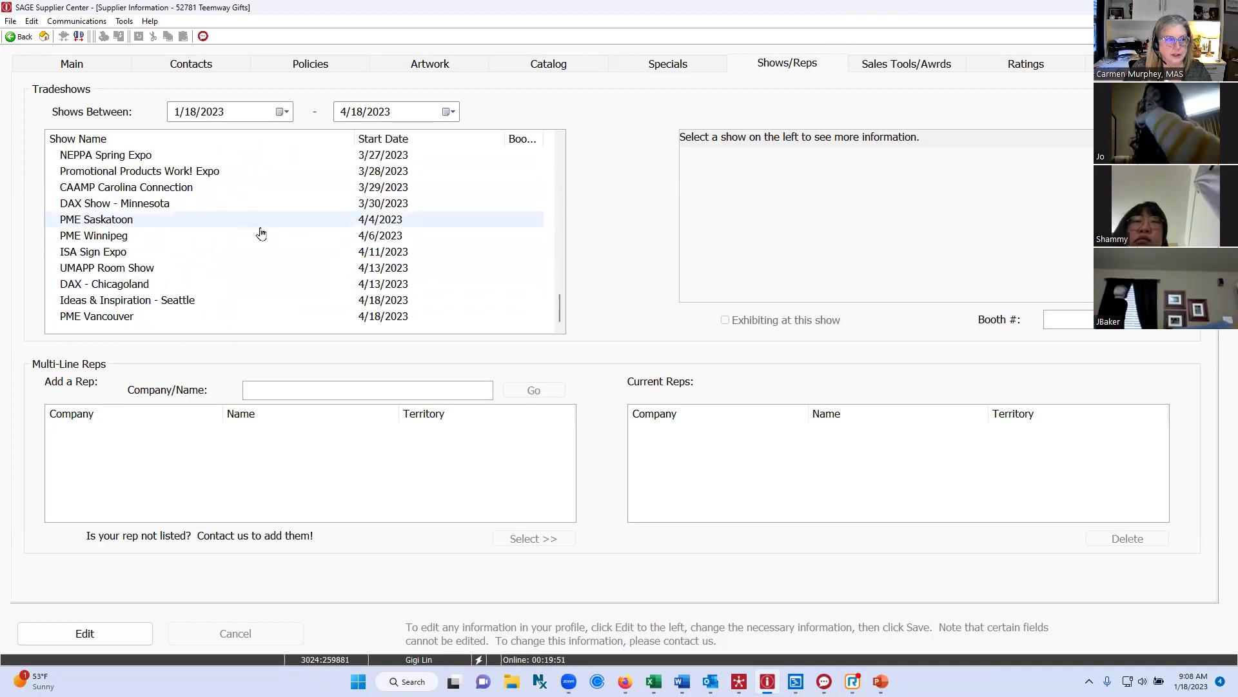
pyautogui.scroll(10, 258, 232)
pyautogui.scroll(5, 394, 258)
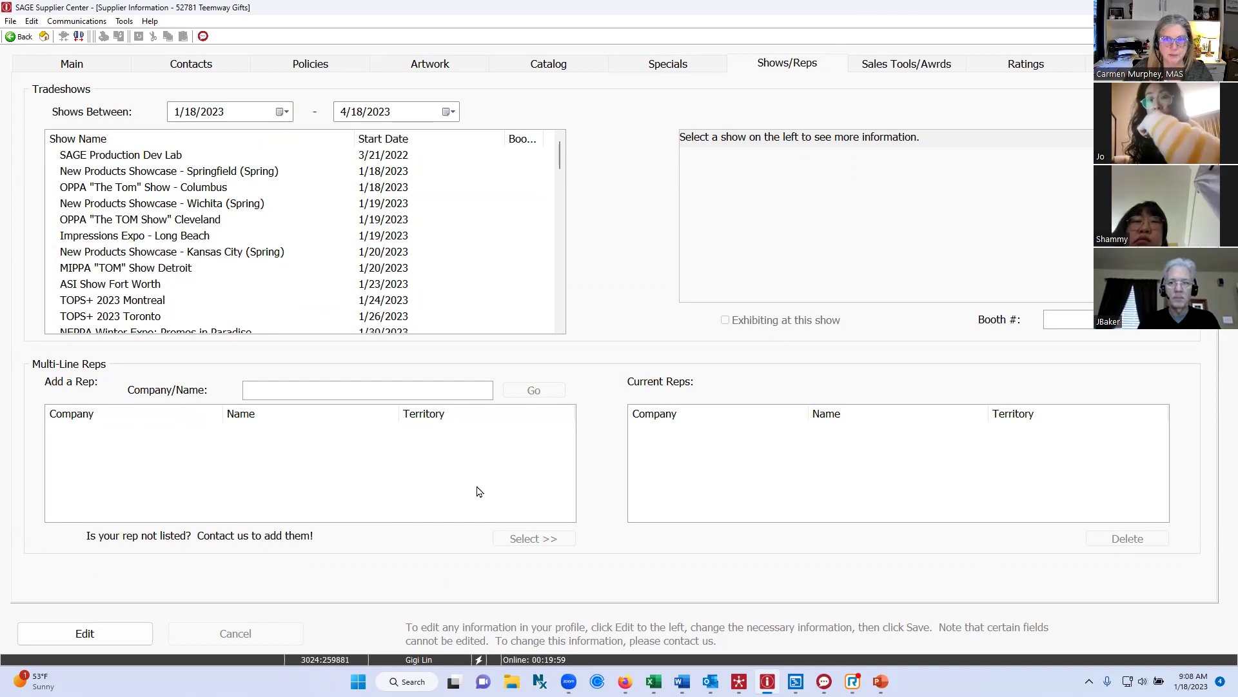
# Step: Review the supplier's sales tools and awards, including adding a new file, plus the contacts, ratings and statistics
pyautogui.click(904, 69)
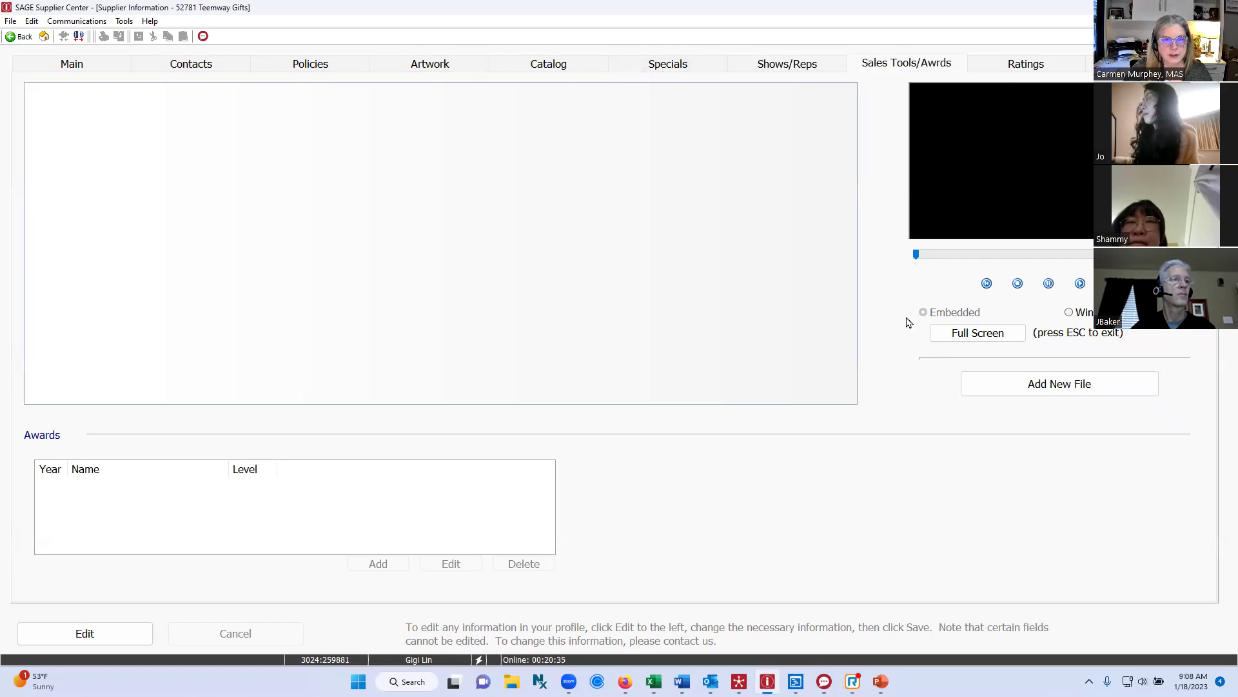
pyautogui.click(1034, 386)
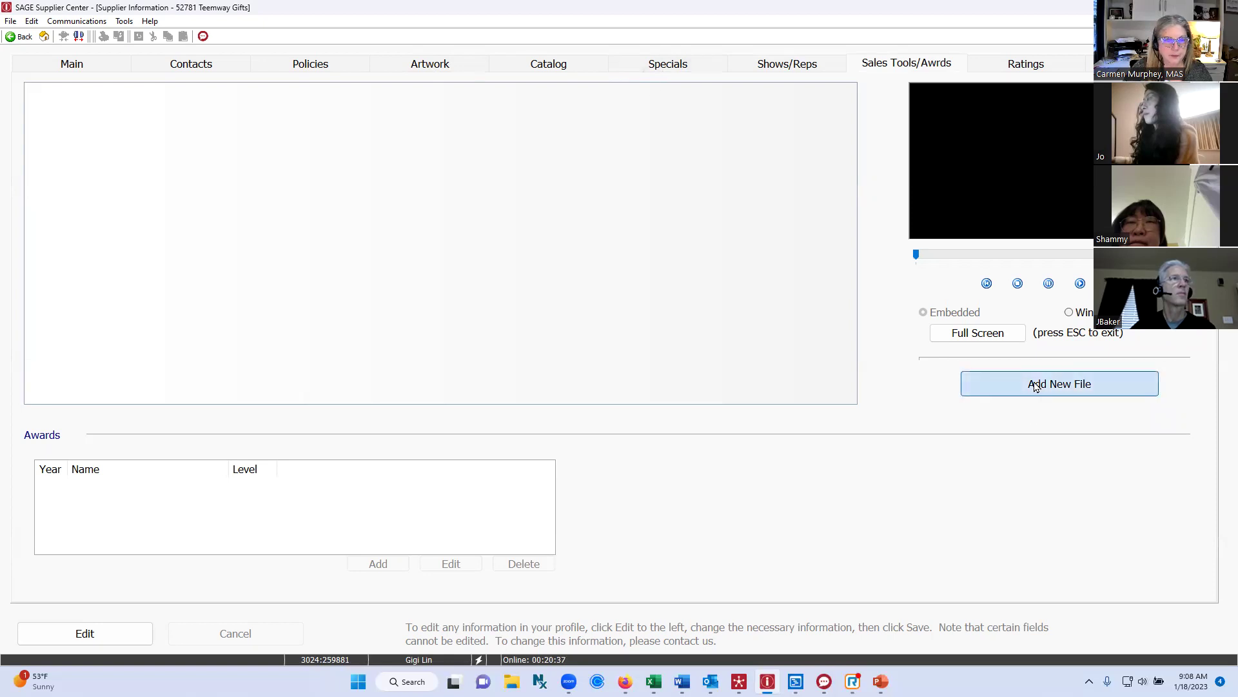
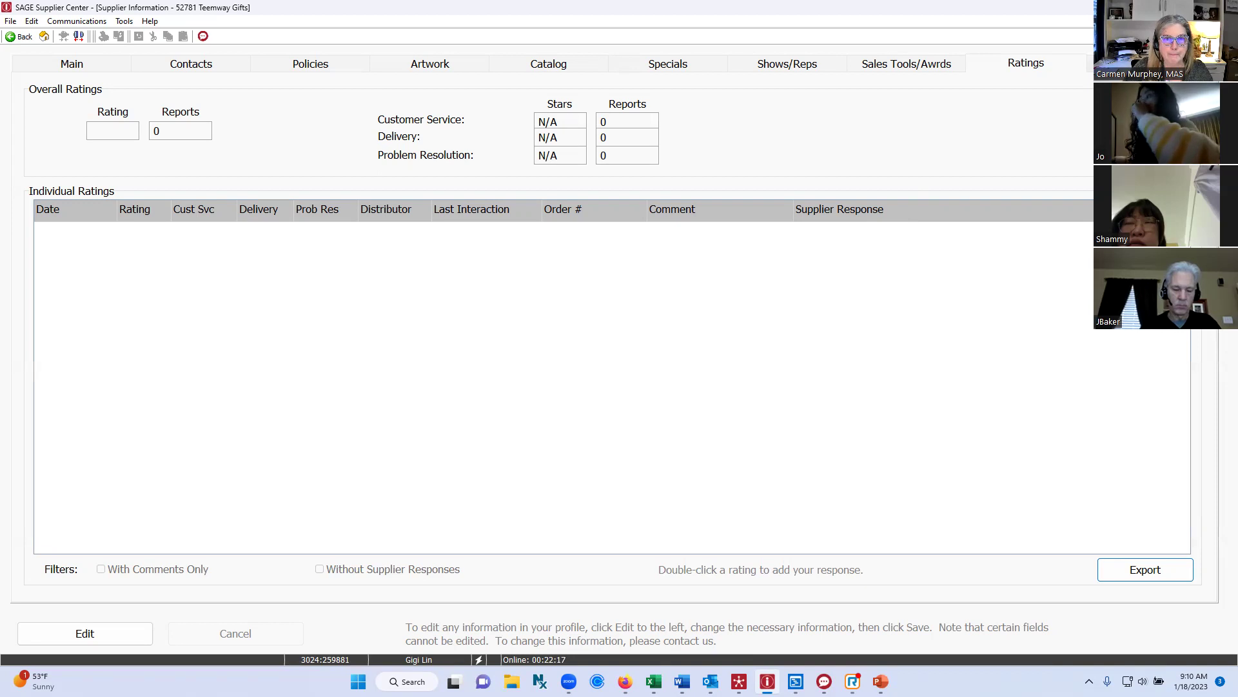
pyautogui.click(1110, 63)
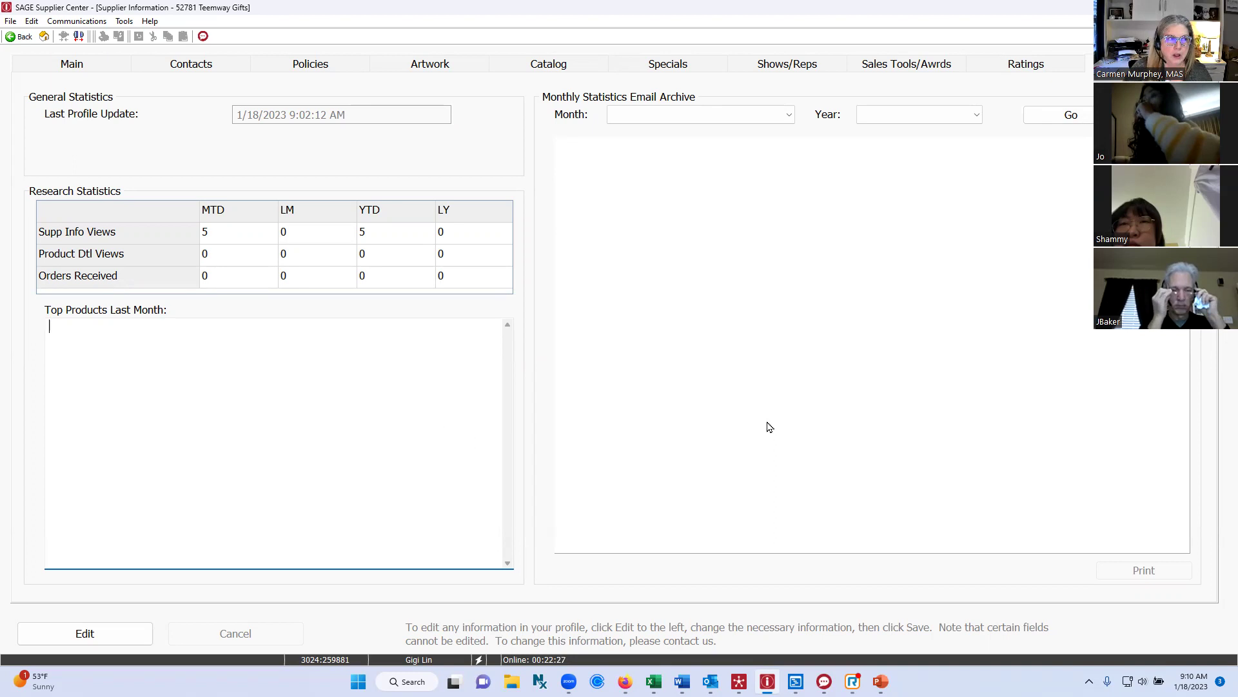
pyautogui.click(194, 64)
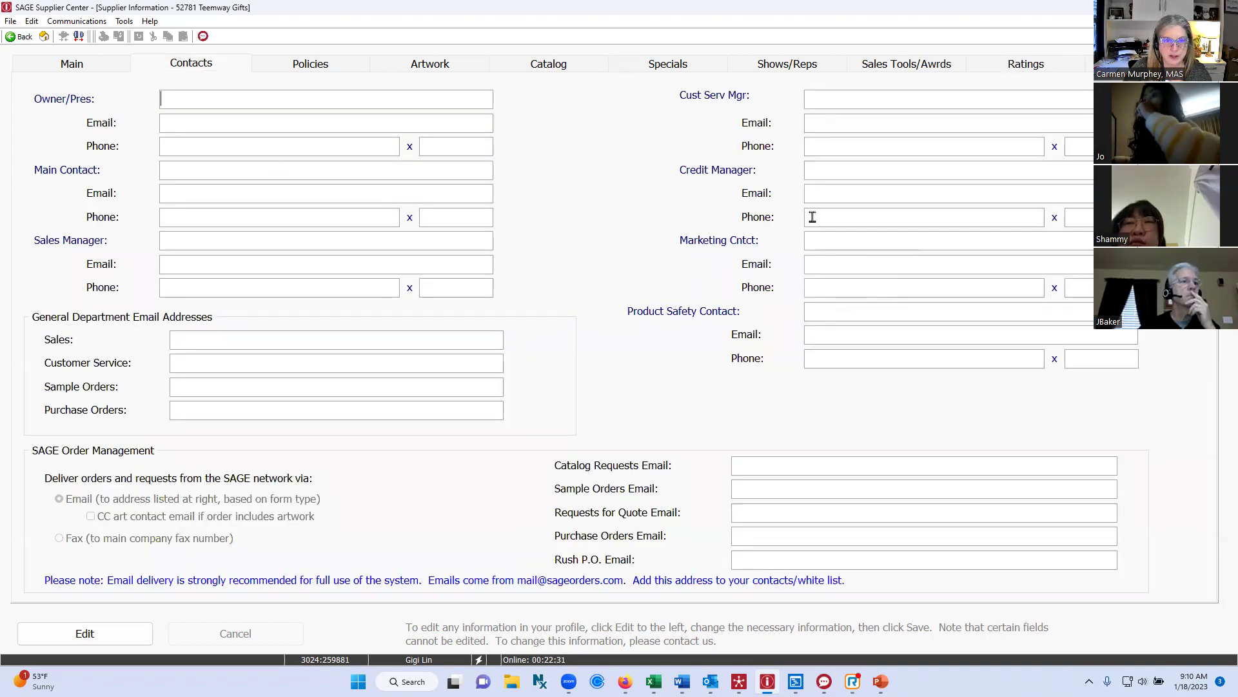
pyautogui.click(1026, 64)
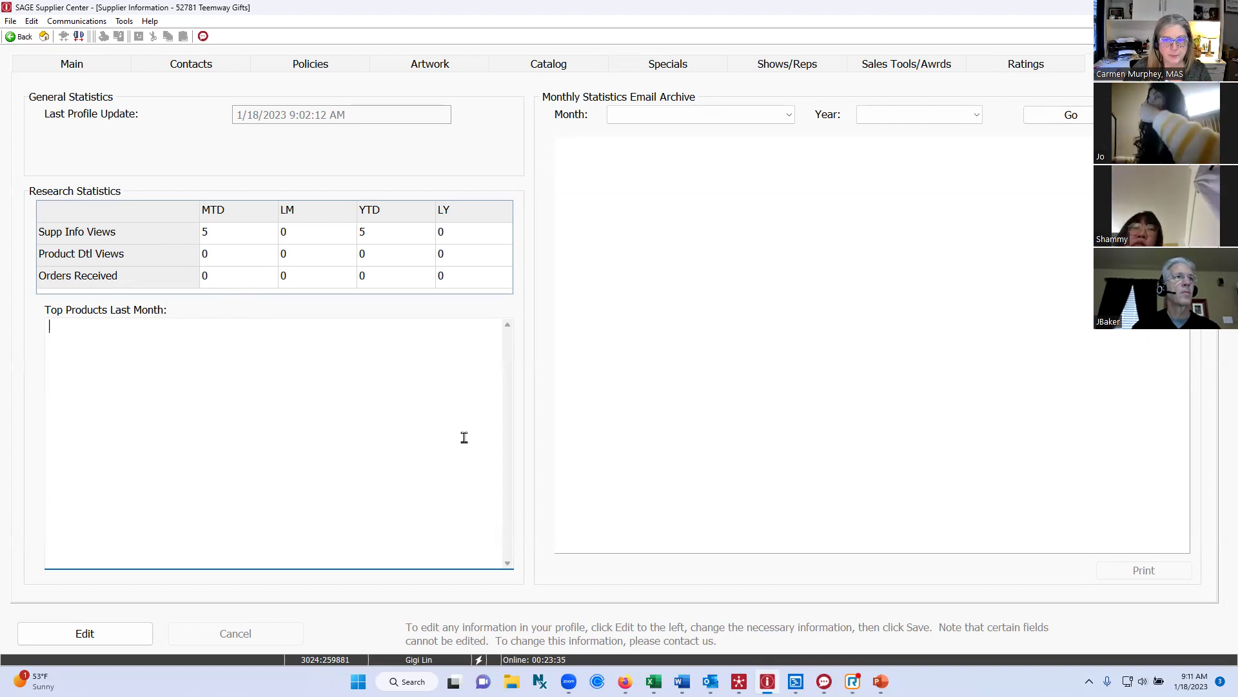
# Step: Set up a new catalog with catalog year 2023 and expiration date 12/31/2023
pyautogui.click(551, 65)
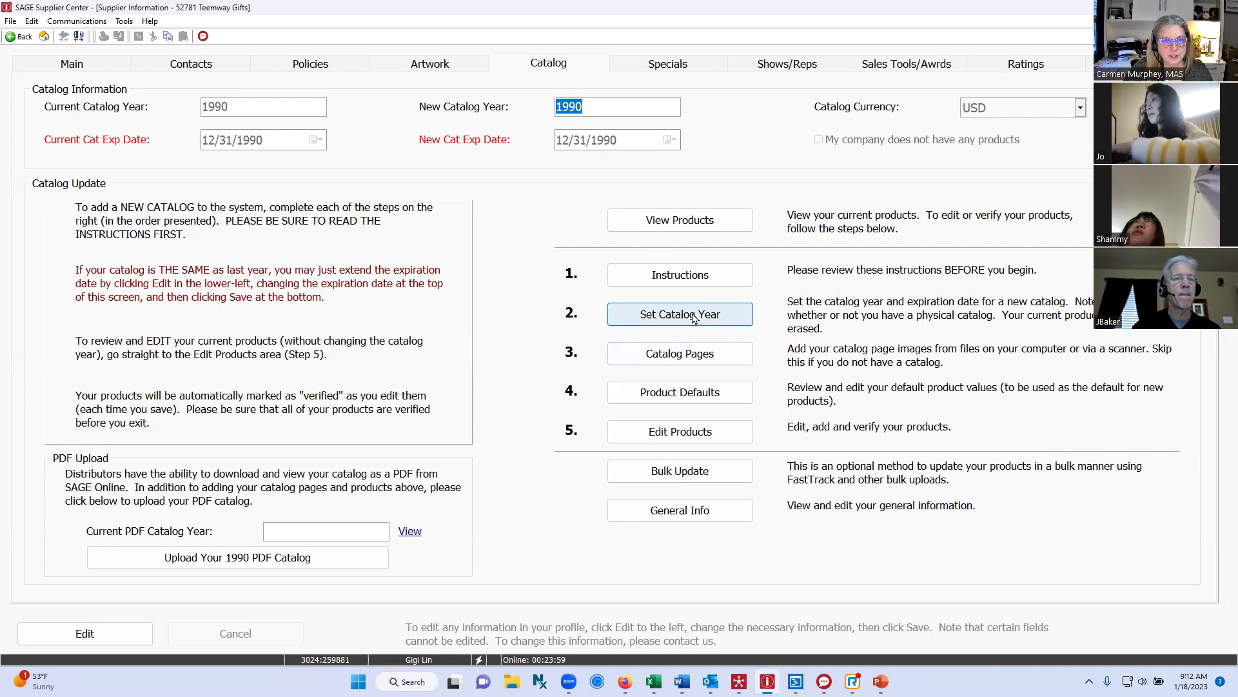
pyautogui.click(667, 316)
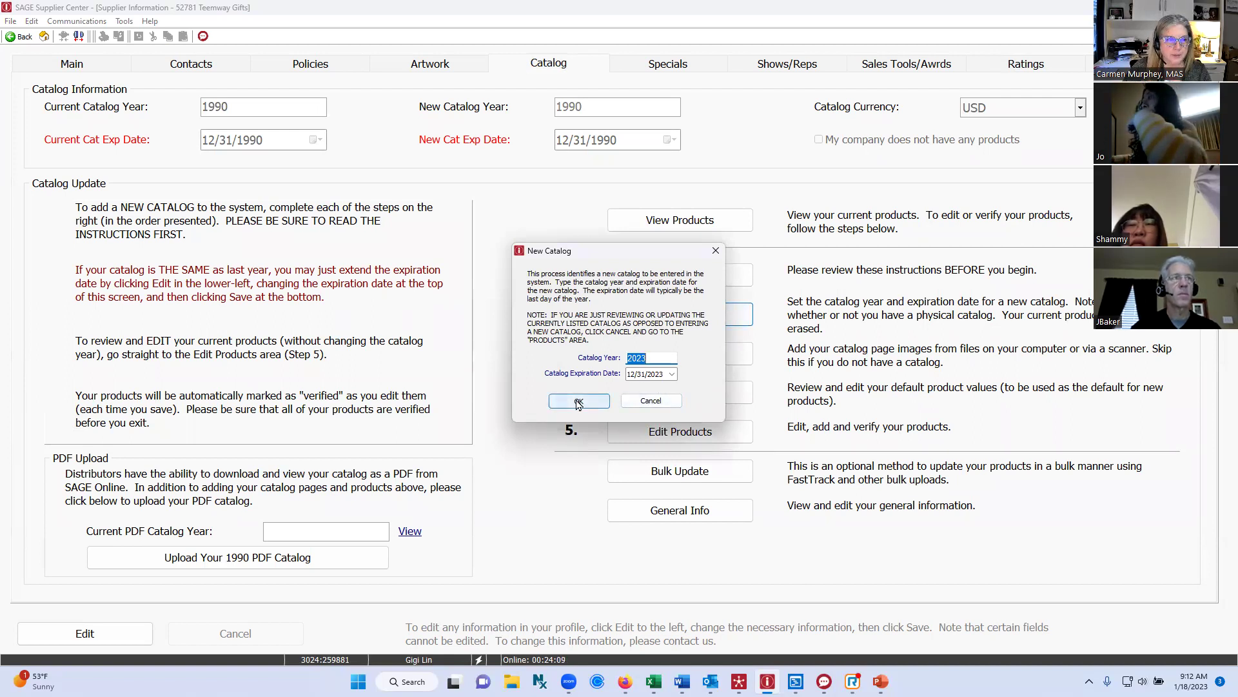
pyautogui.click(579, 403)
pyautogui.click(719, 380)
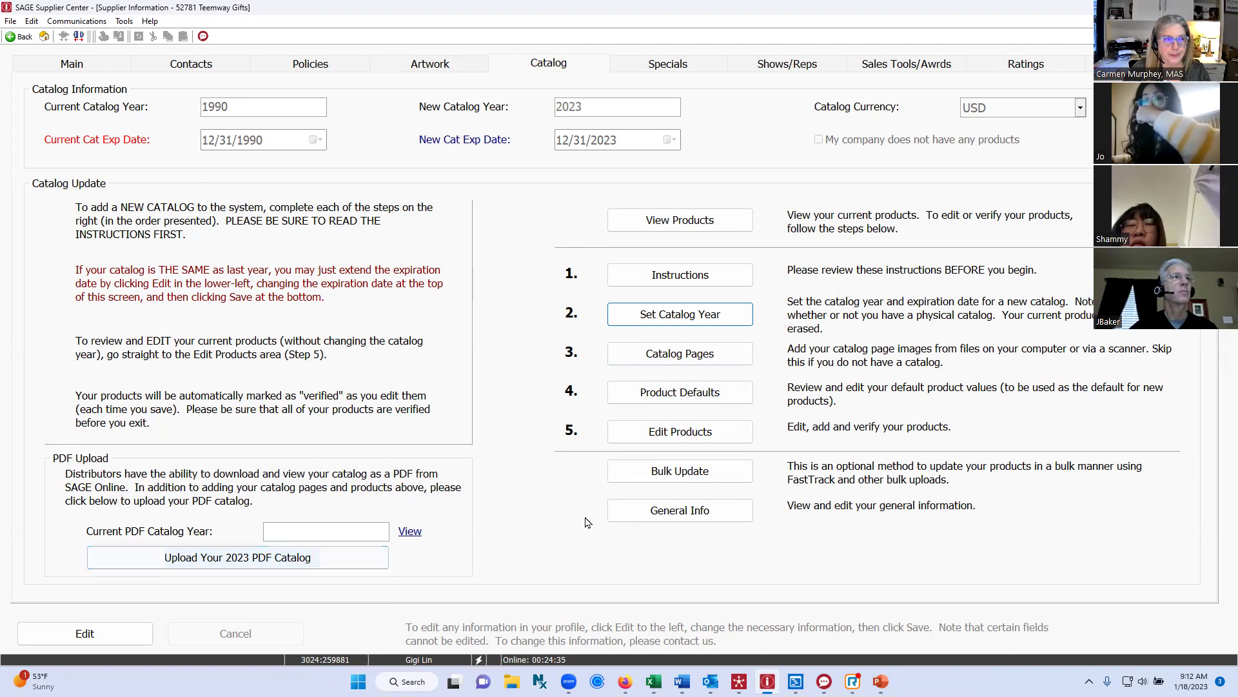
# Step: Review the supplier's general information fields and the default product settings, cancelling both without entering anything
pyautogui.click(712, 514)
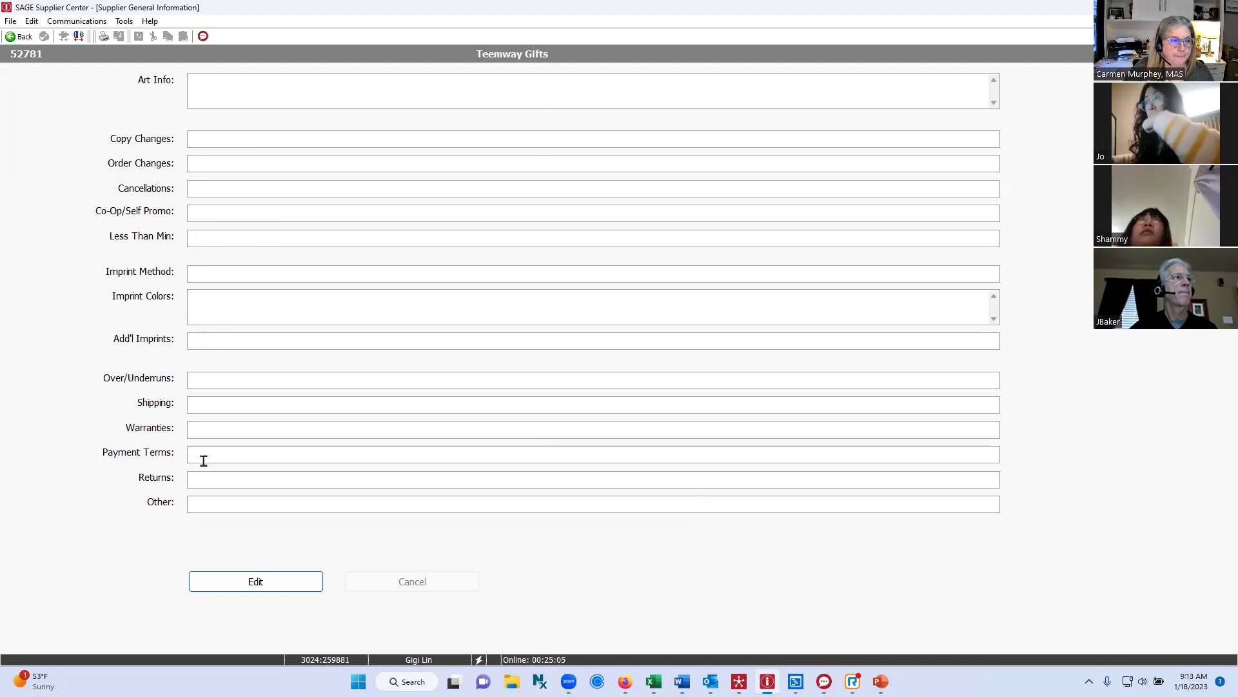
pyautogui.click(244, 588)
pyautogui.click(246, 405)
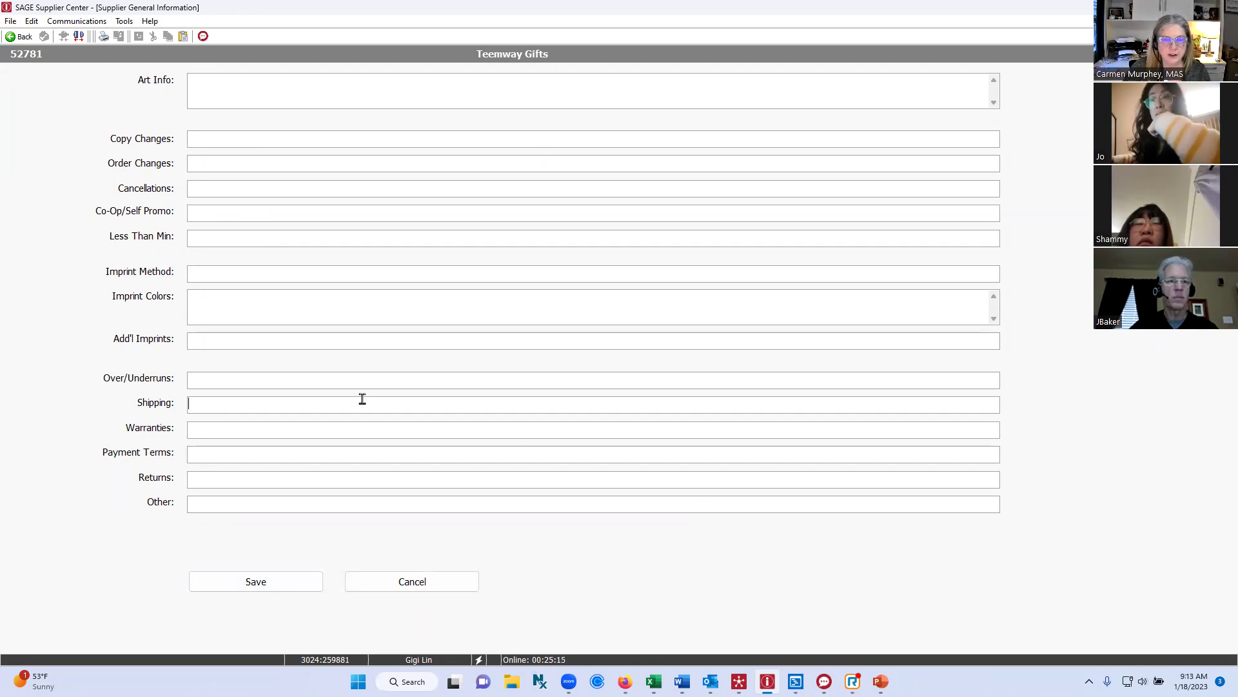
pyautogui.click(400, 584)
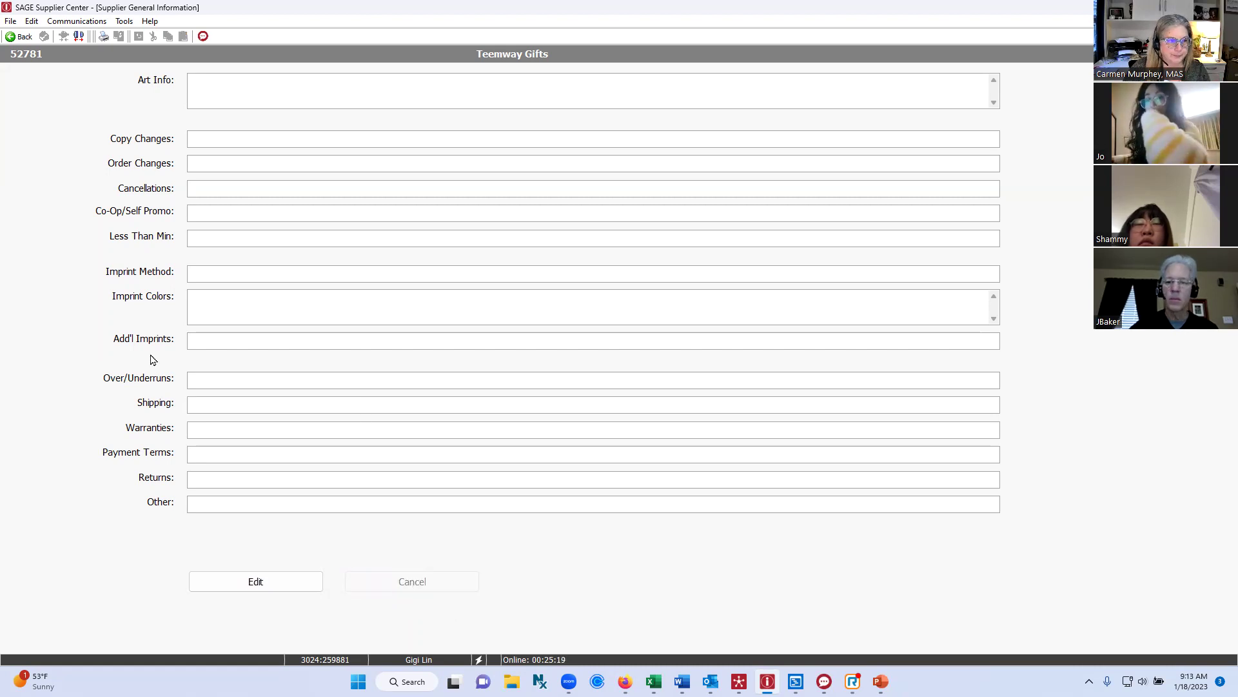
pyautogui.click(11, 35)
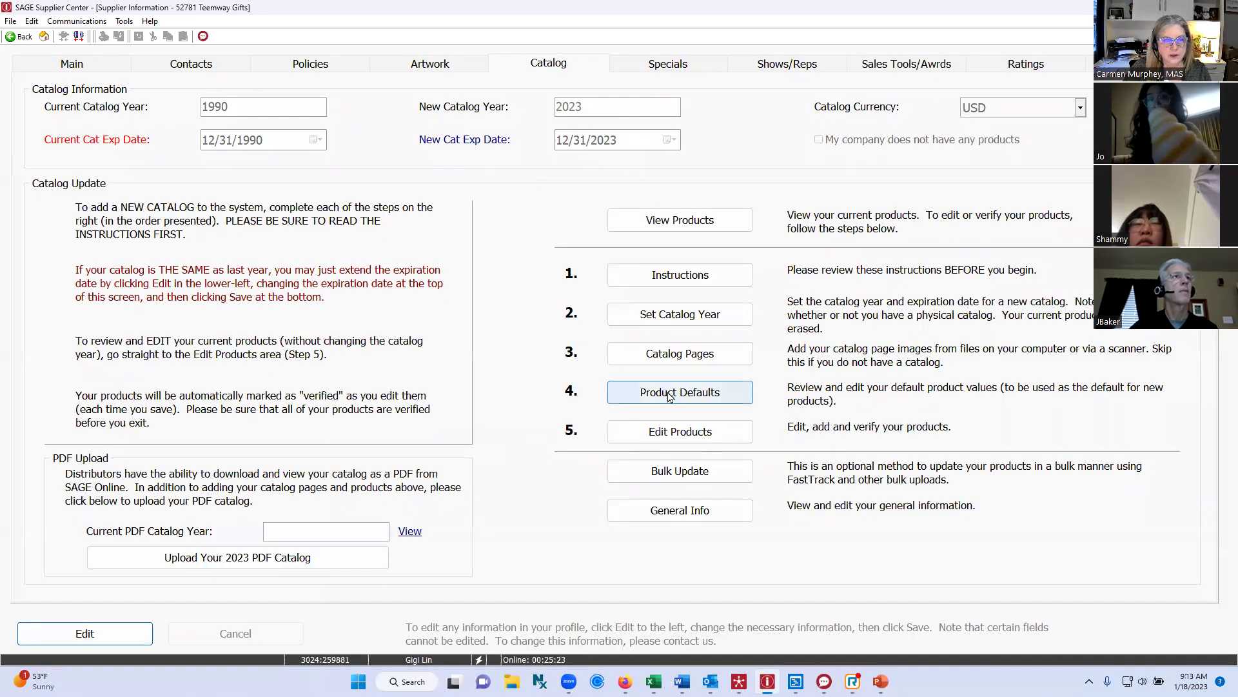
pyautogui.click(704, 396)
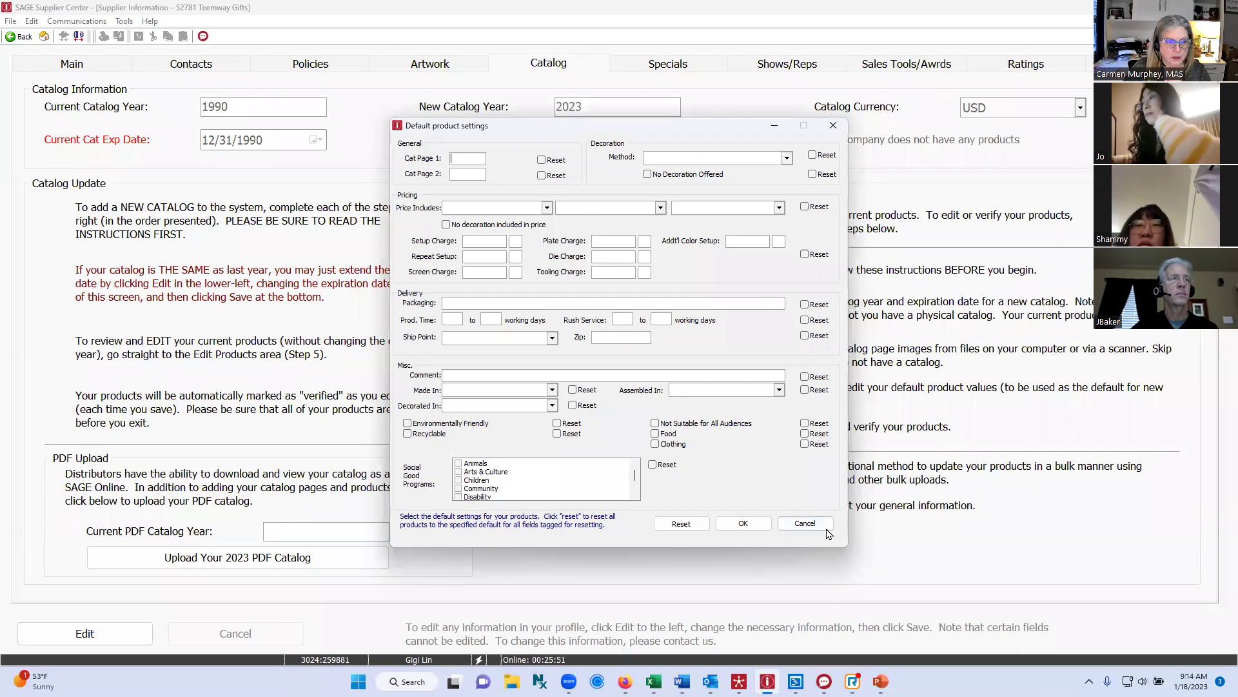
pyautogui.click(805, 523)
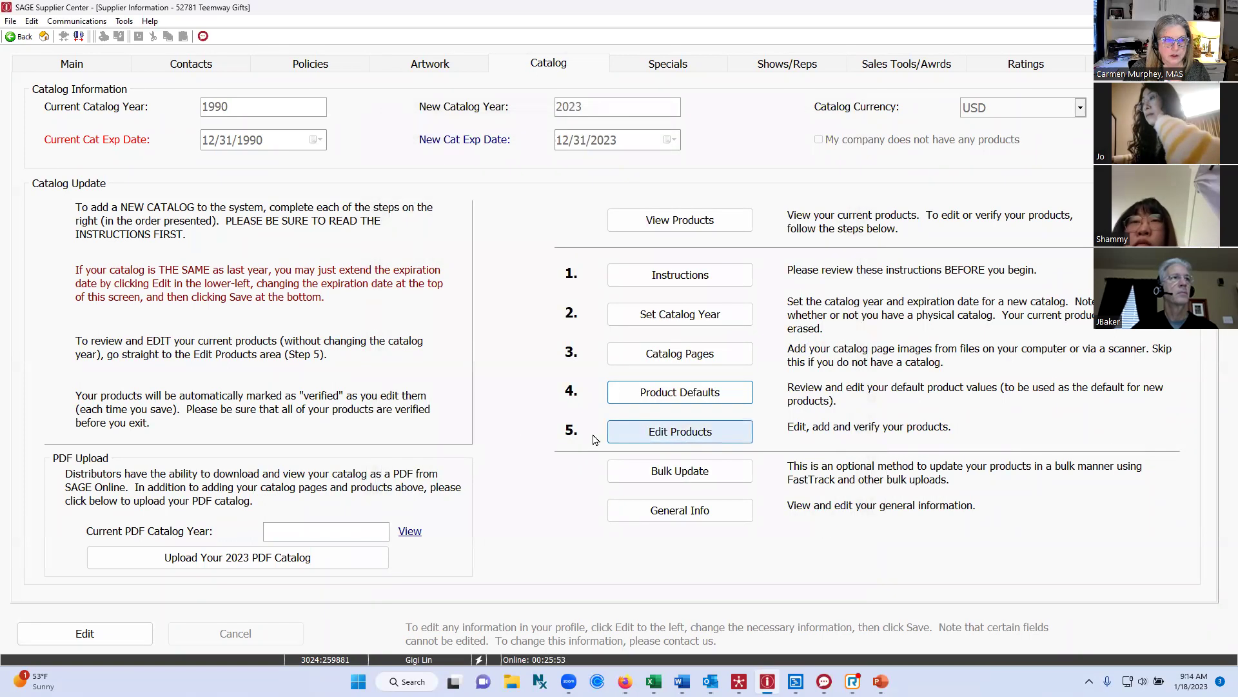
# Step: Add a new product to the catalog's product list and set its category to Mugs
pyautogui.click(718, 437)
pyautogui.click(718, 397)
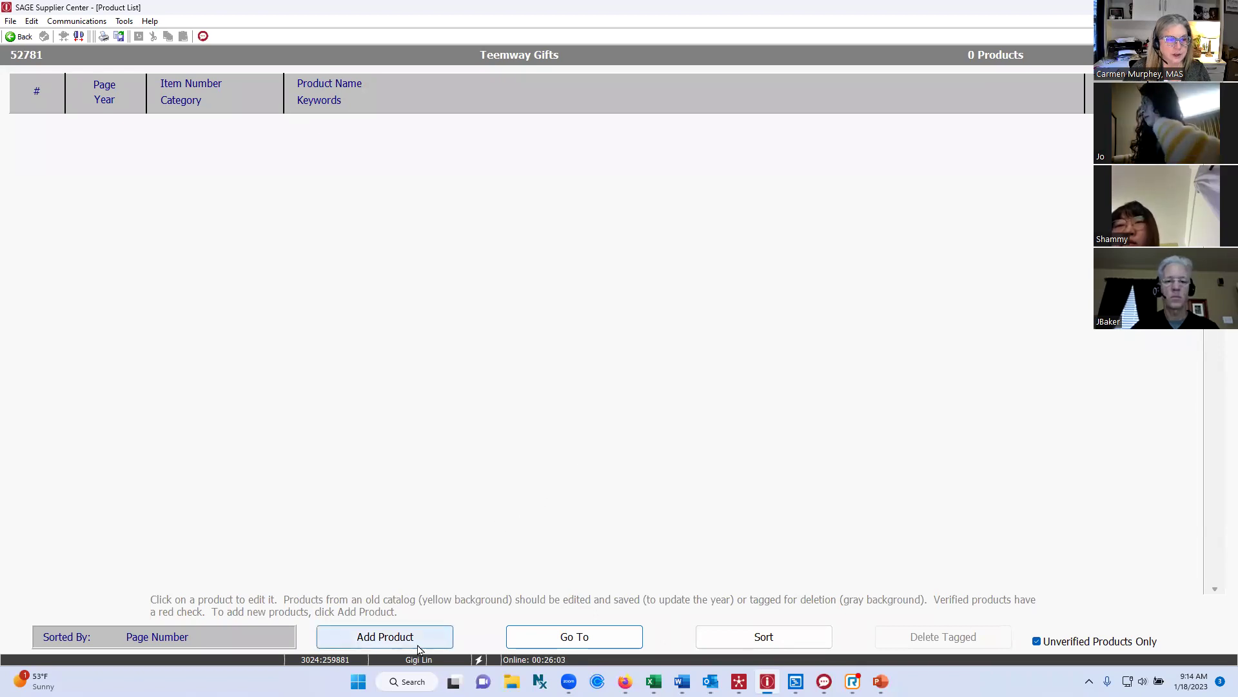
pyautogui.click(392, 637)
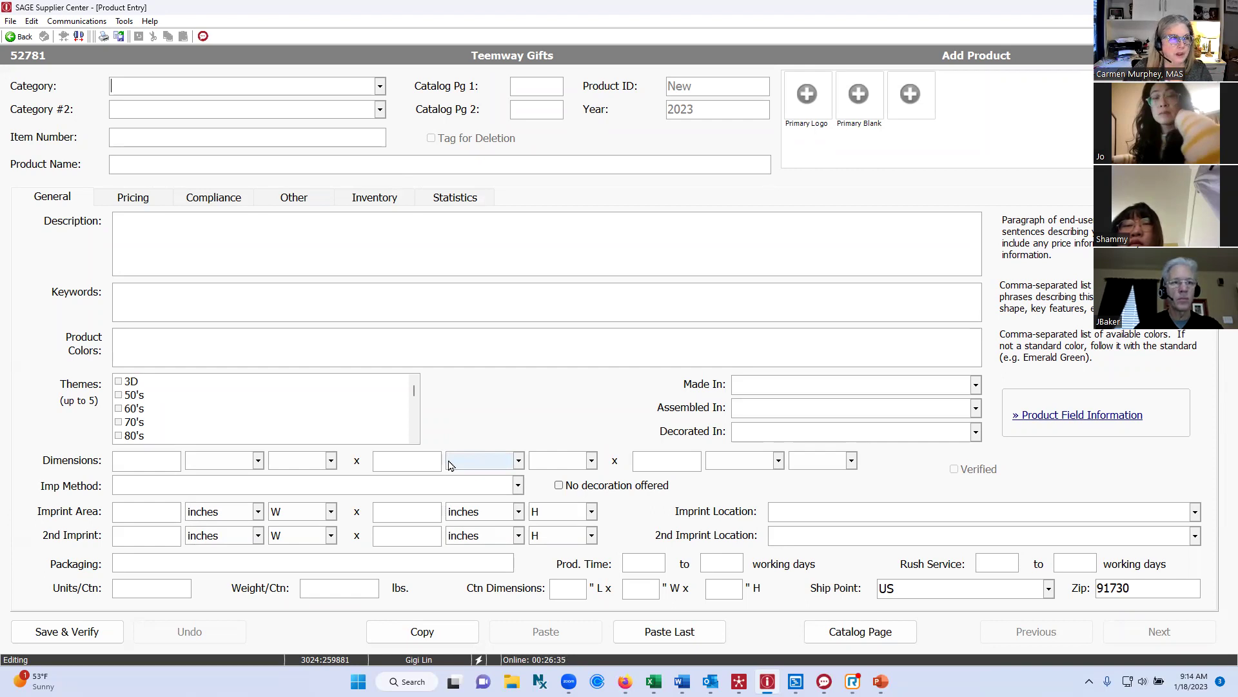
pyautogui.click(380, 90)
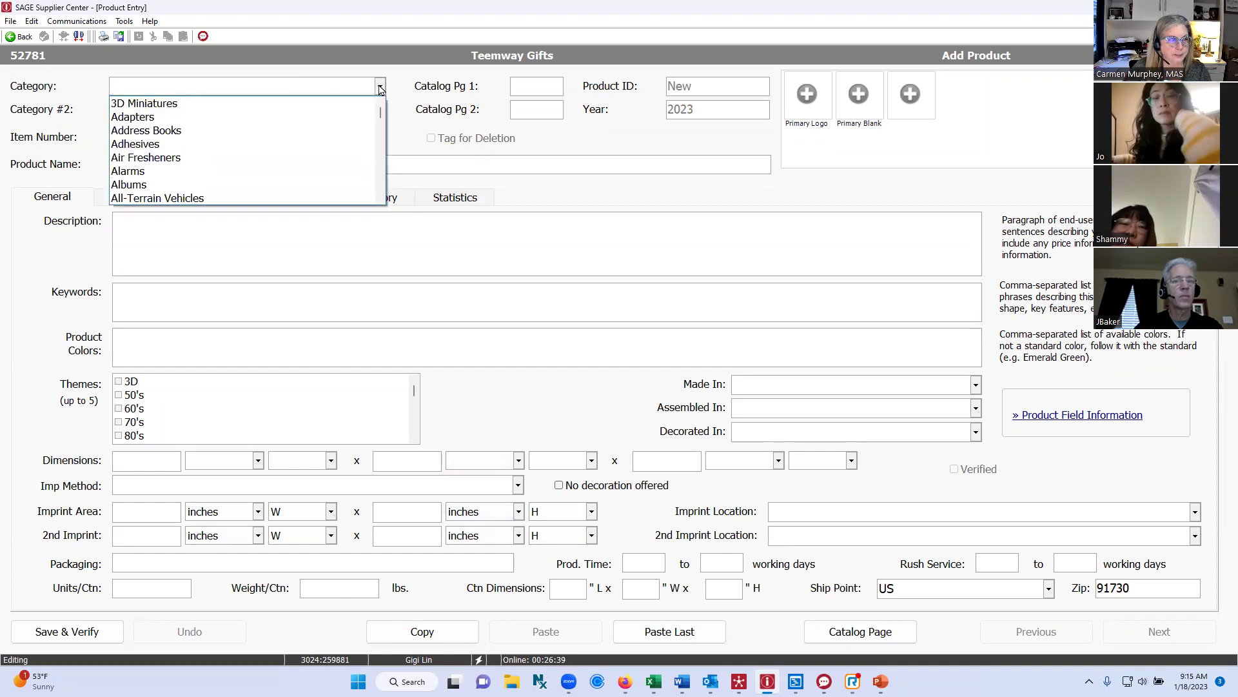
pyautogui.write('mugs')
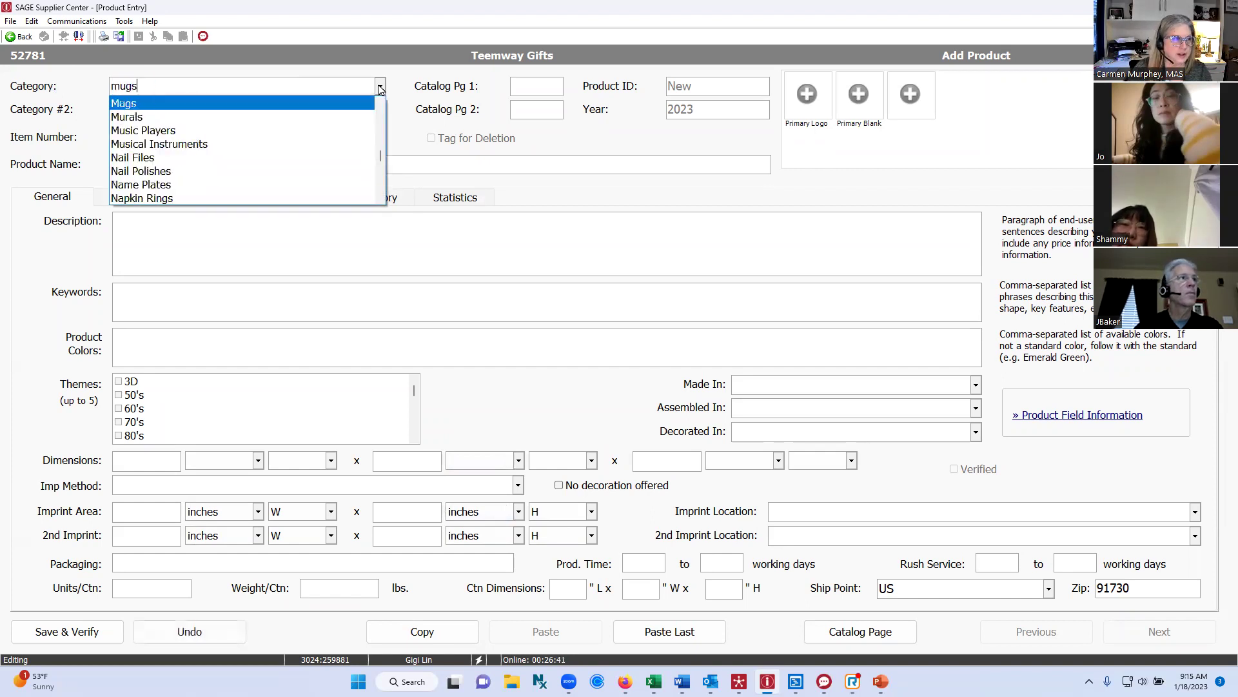
pyautogui.click(163, 105)
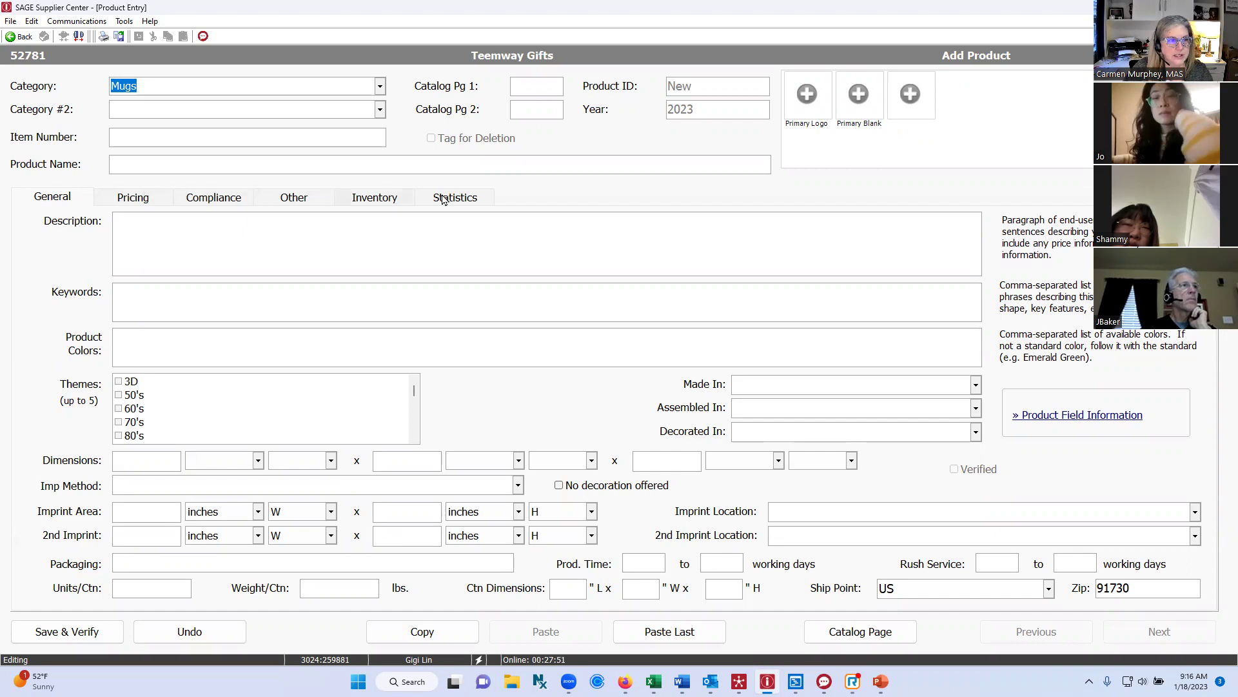
# Step: Look up the keyword entry guidelines in the field's help article and return to the new product in SAGE Supplier Center
pyautogui.click(191, 230)
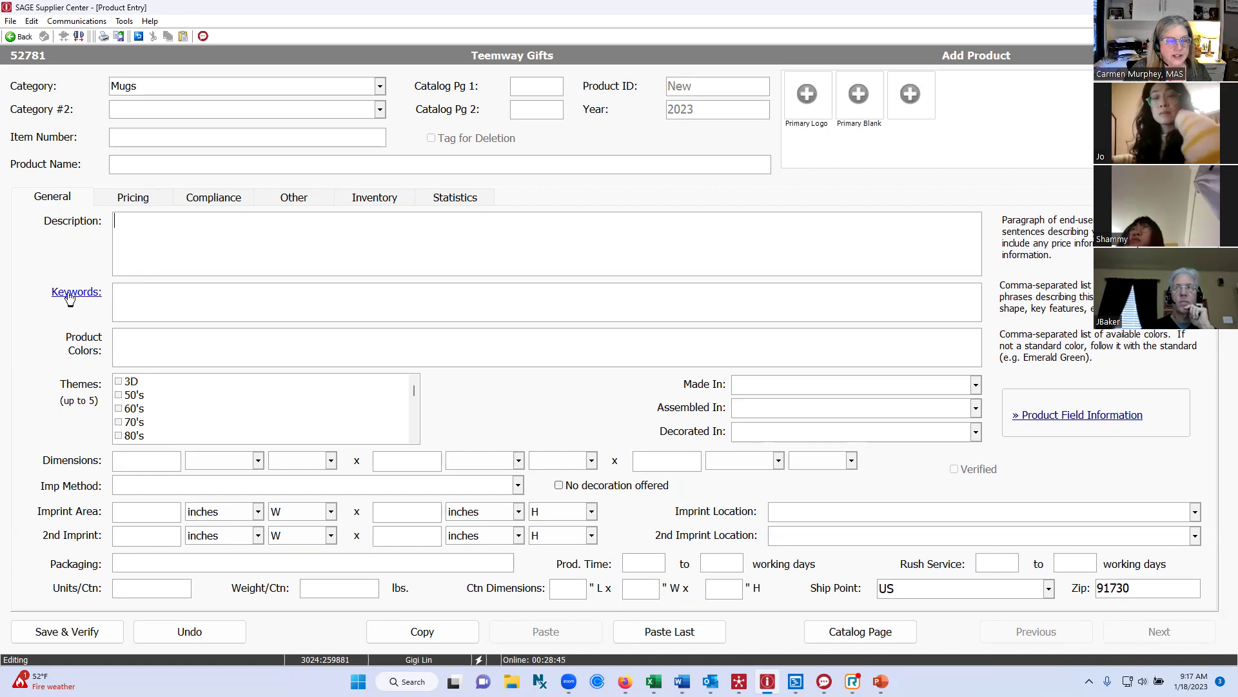
pyautogui.moveTo(70, 298)
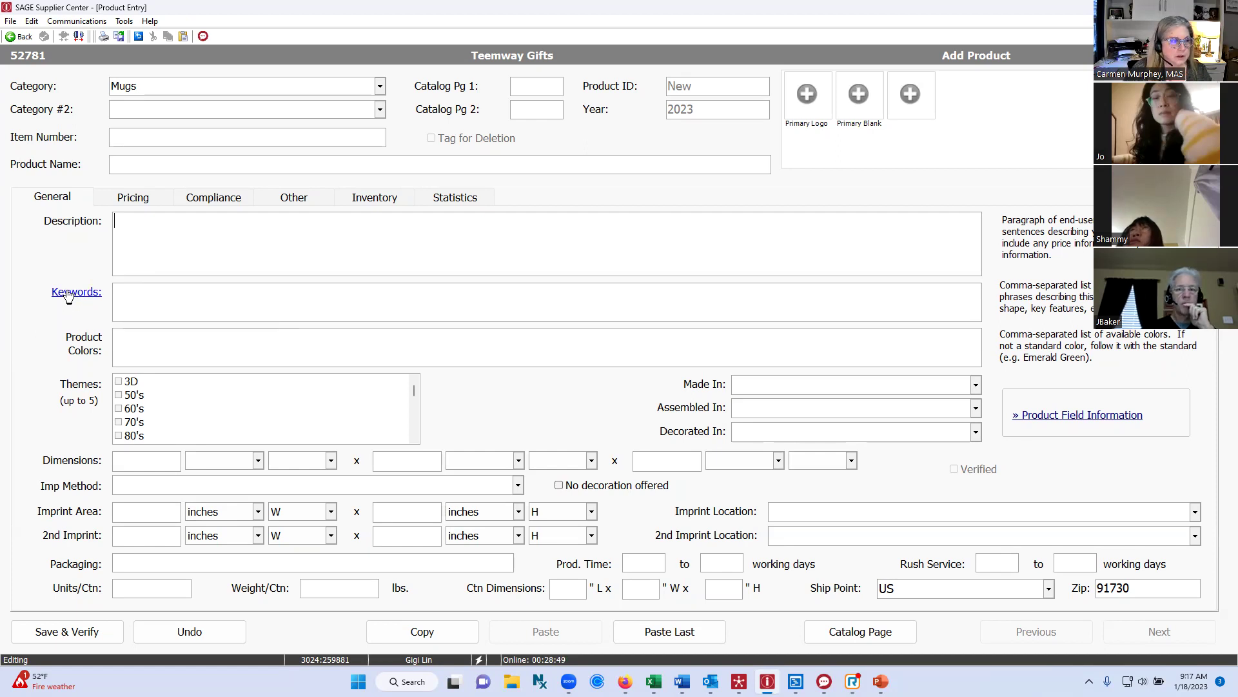
pyautogui.click(83, 294)
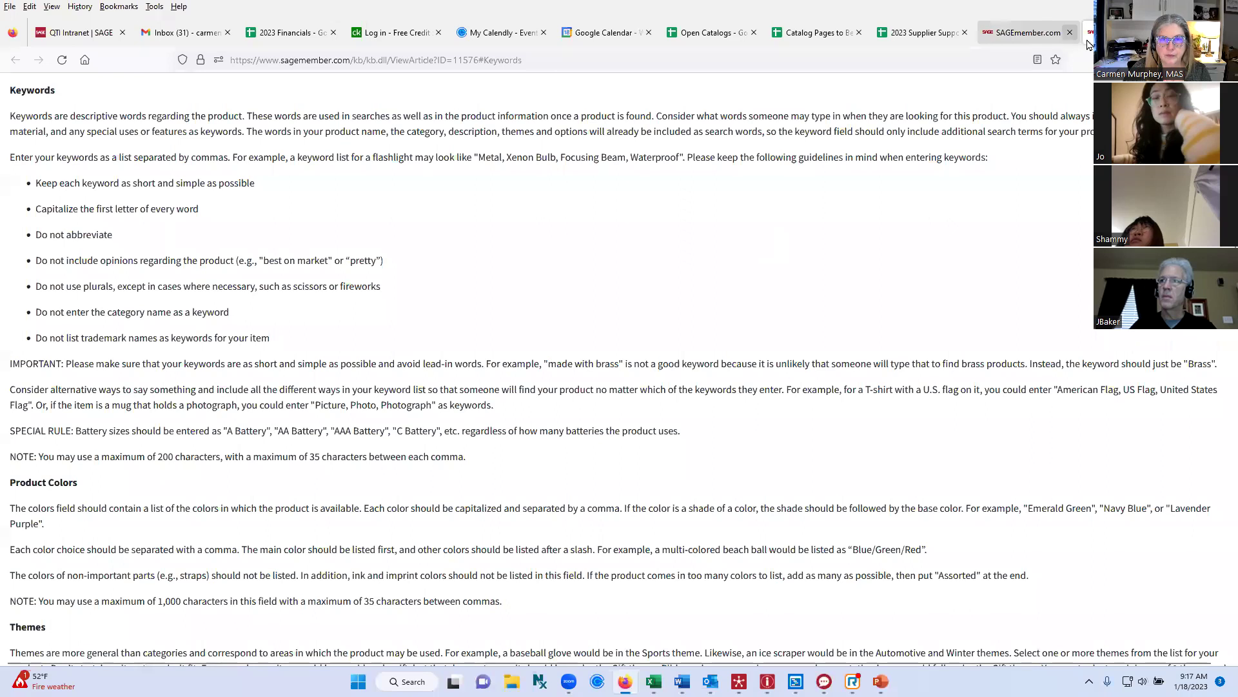
pyautogui.hotkey('alt', 'Tab')
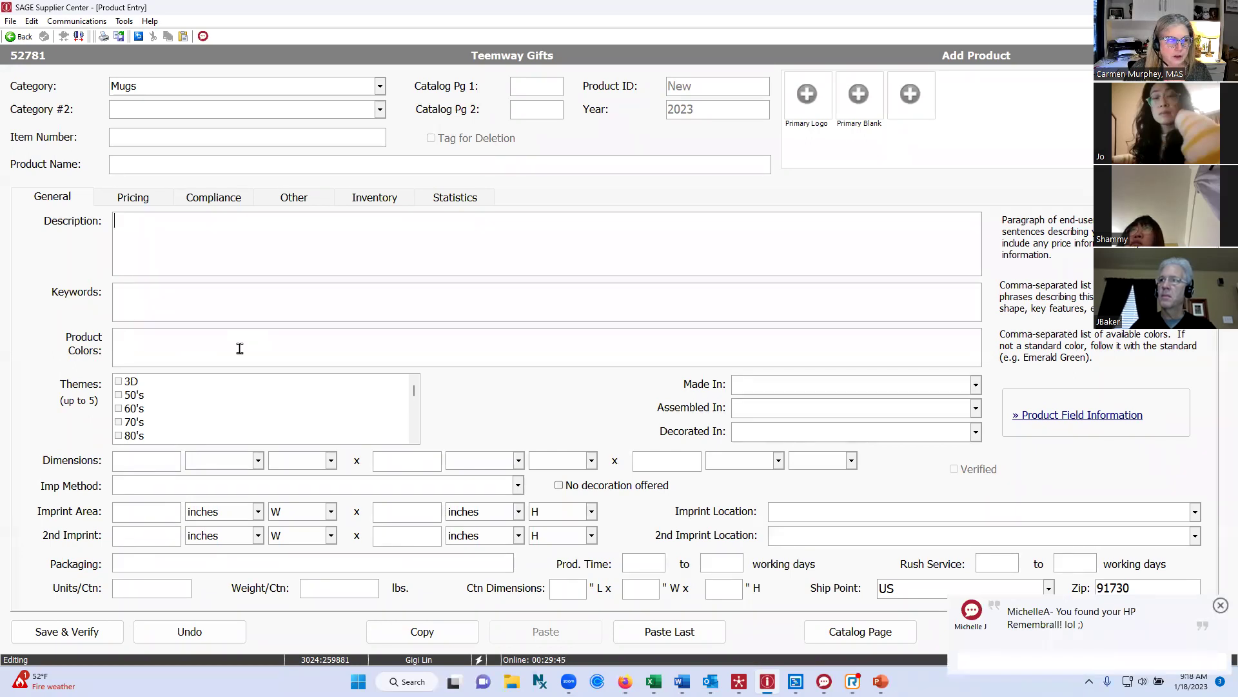
# Step: Enter the product colors as "Blue, Green, Yellow, White/Red"
pyautogui.click(195, 343)
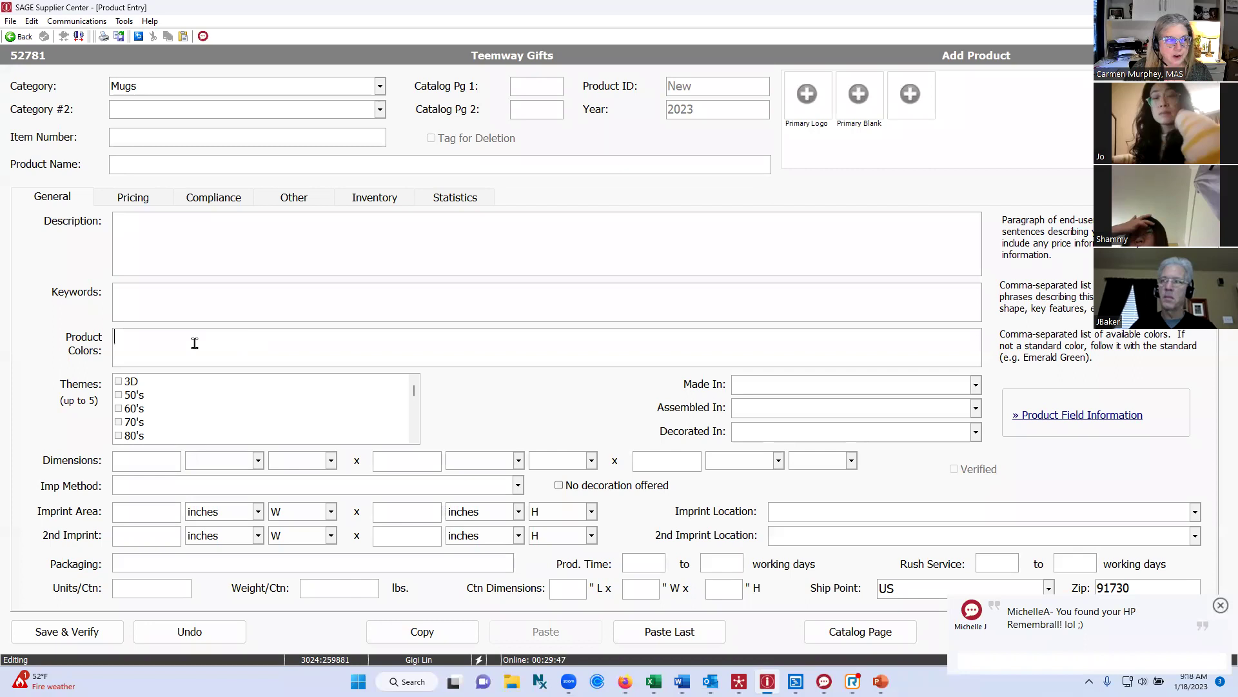
pyautogui.write('Blue')
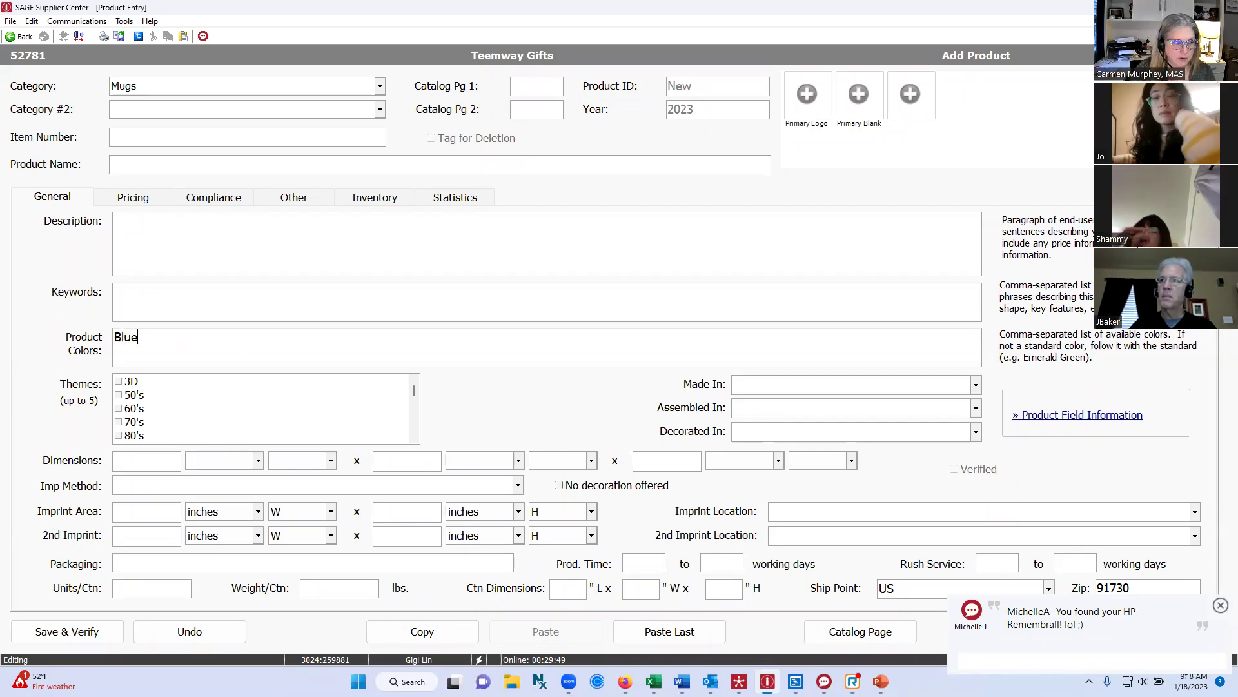
pyautogui.write(', Gre')
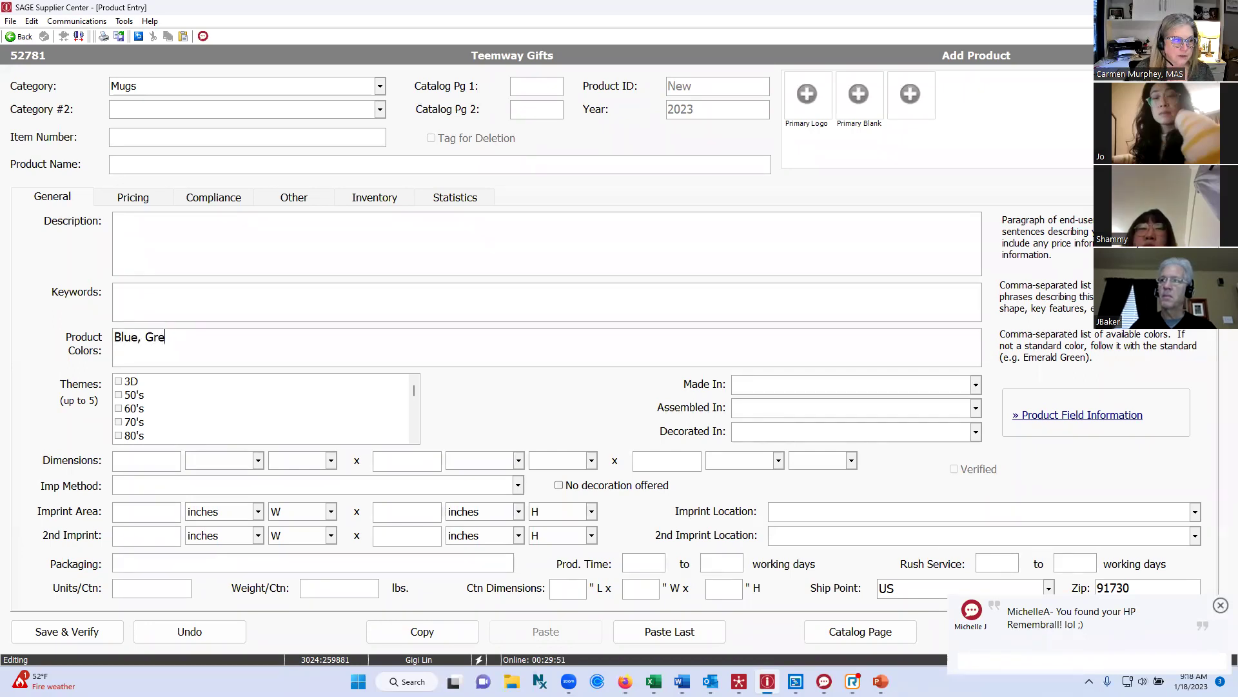
pyautogui.write('en, Yellow')
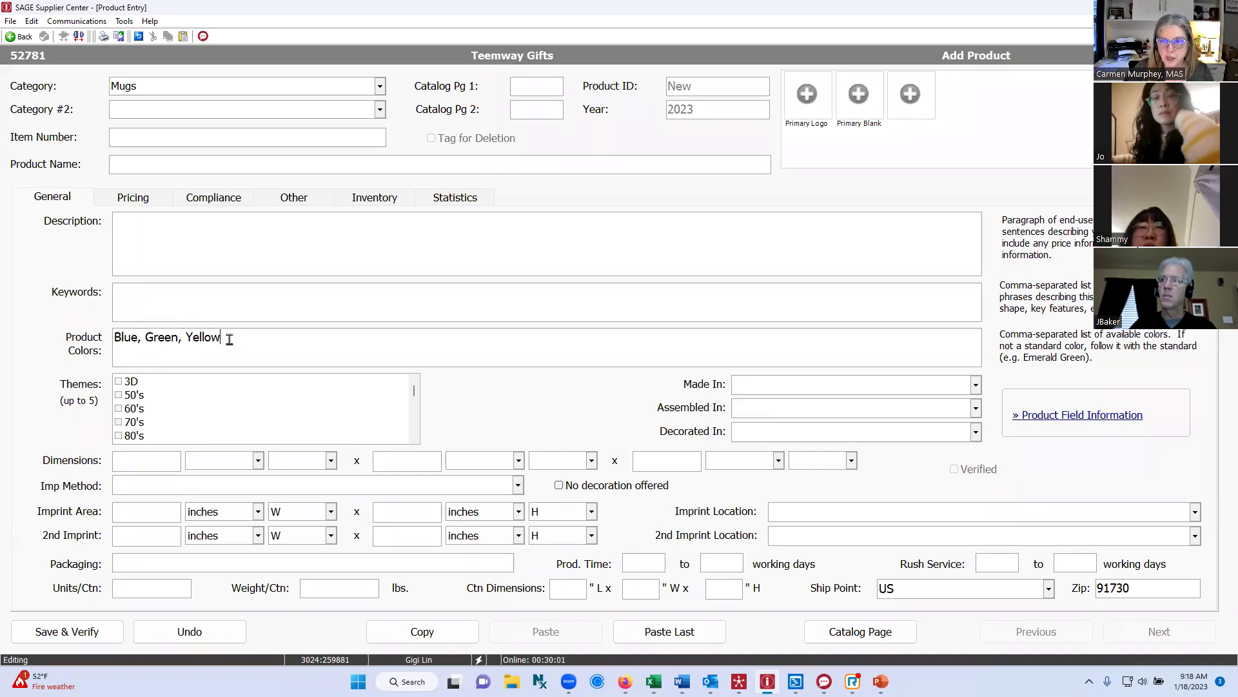
pyautogui.write(', ')
pyautogui.write('Wh')
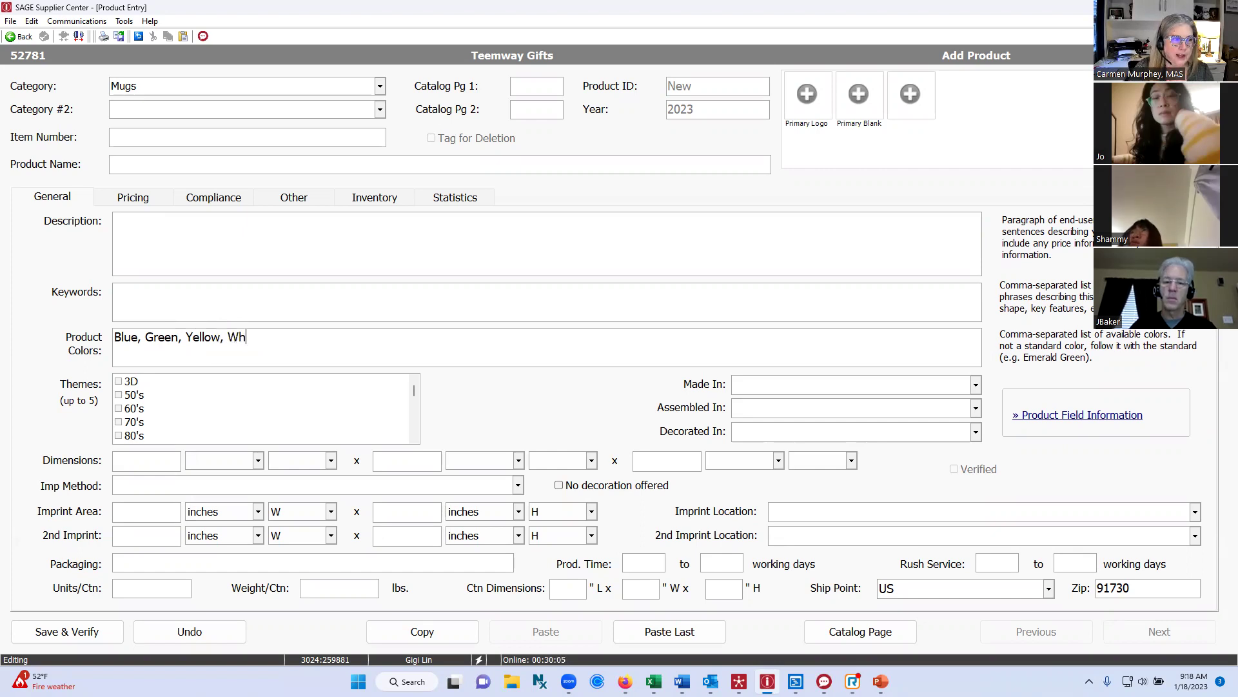
pyautogui.write('ite/Red')
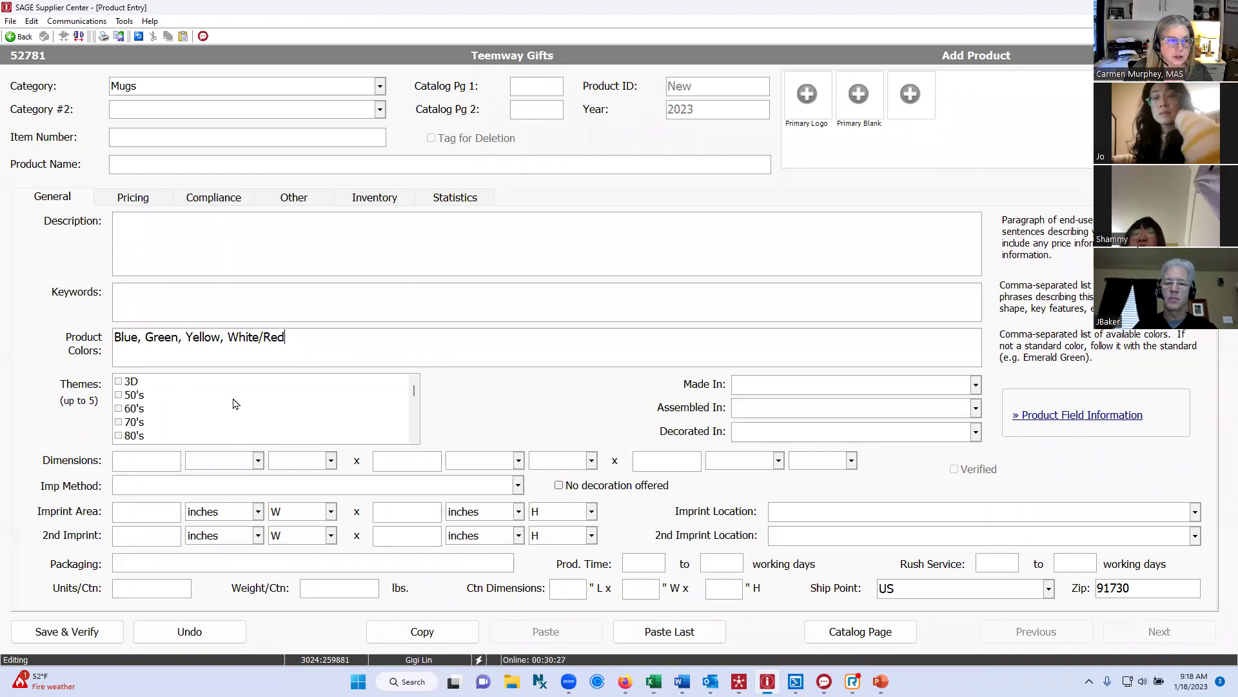
# Step: Go through the theme list and select themes suited to the mug, including Household
pyautogui.scroll(-2, 236, 404)
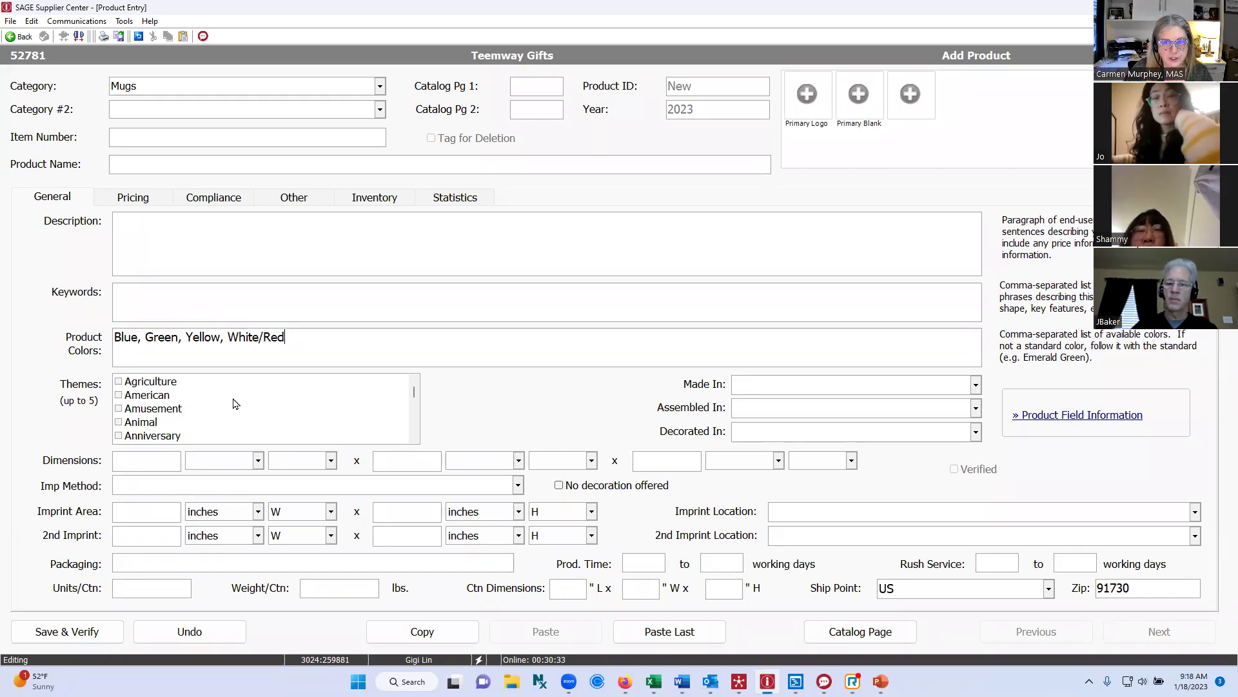
pyautogui.scroll(-2, 236, 404)
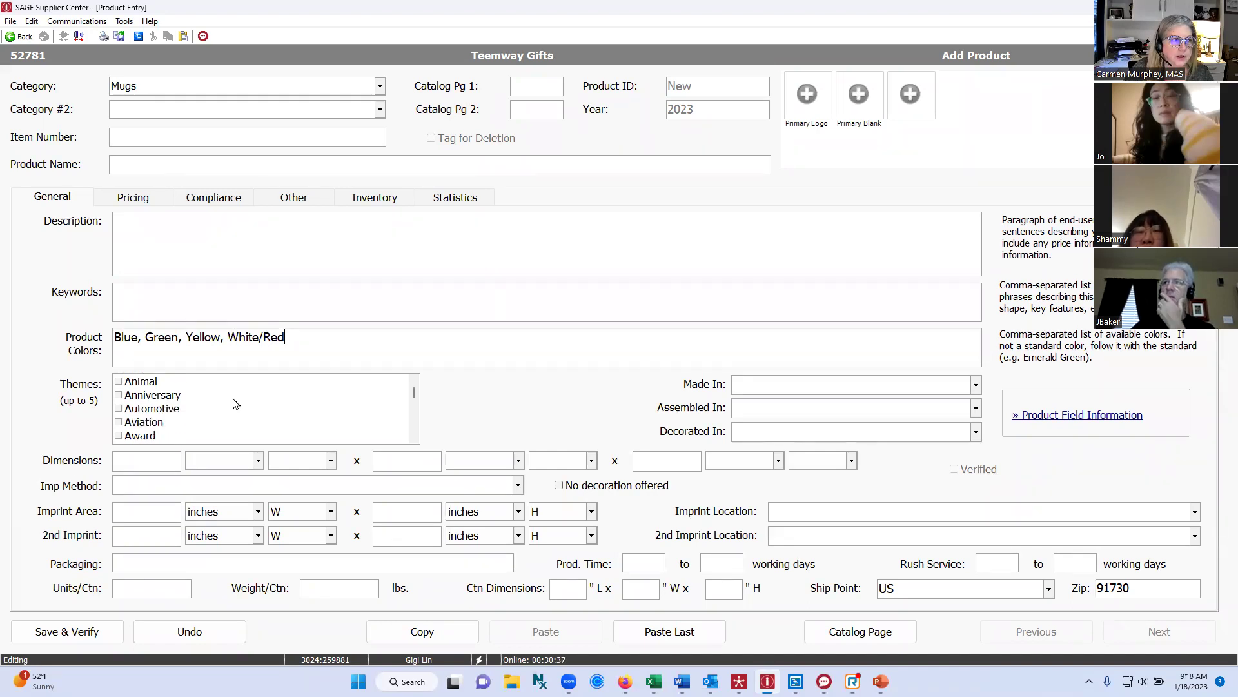
pyautogui.scroll(-1, 254, 410)
pyautogui.scroll(-4, 254, 410)
pyautogui.scroll(-2, 253, 411)
pyautogui.click(118, 409)
pyautogui.scroll(-3, 269, 413)
pyautogui.scroll(-8, 269, 413)
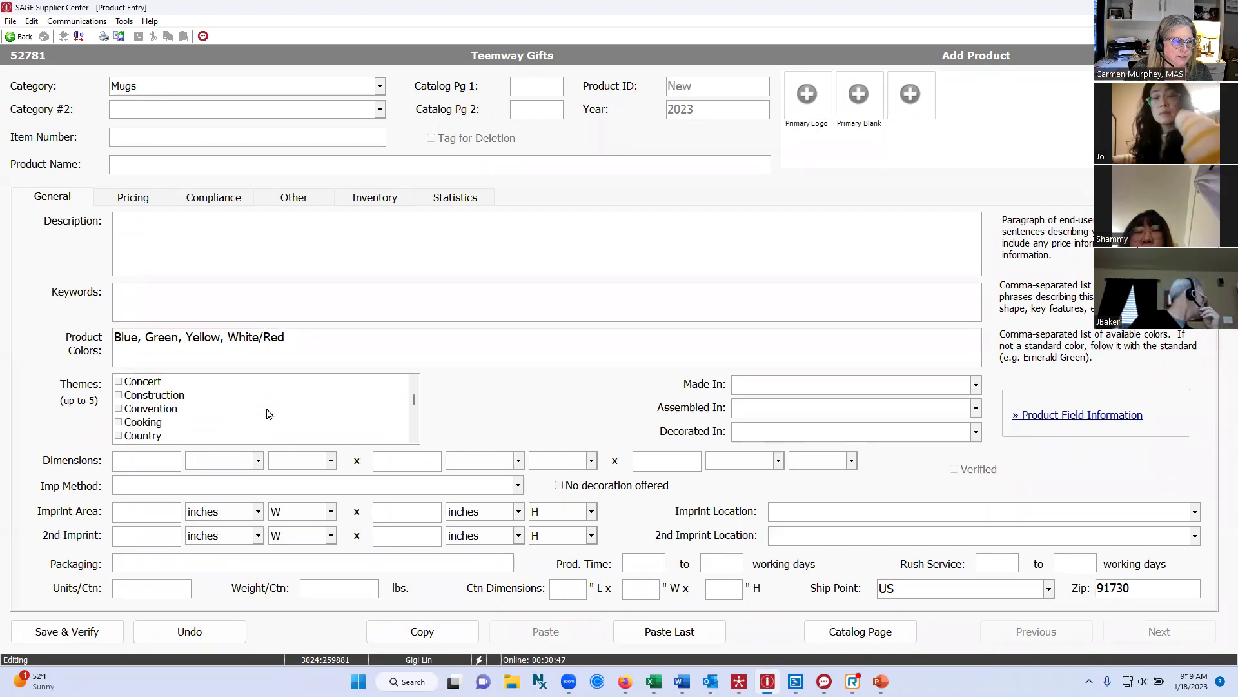
pyautogui.scroll(-3, 269, 414)
pyautogui.scroll(5, 269, 413)
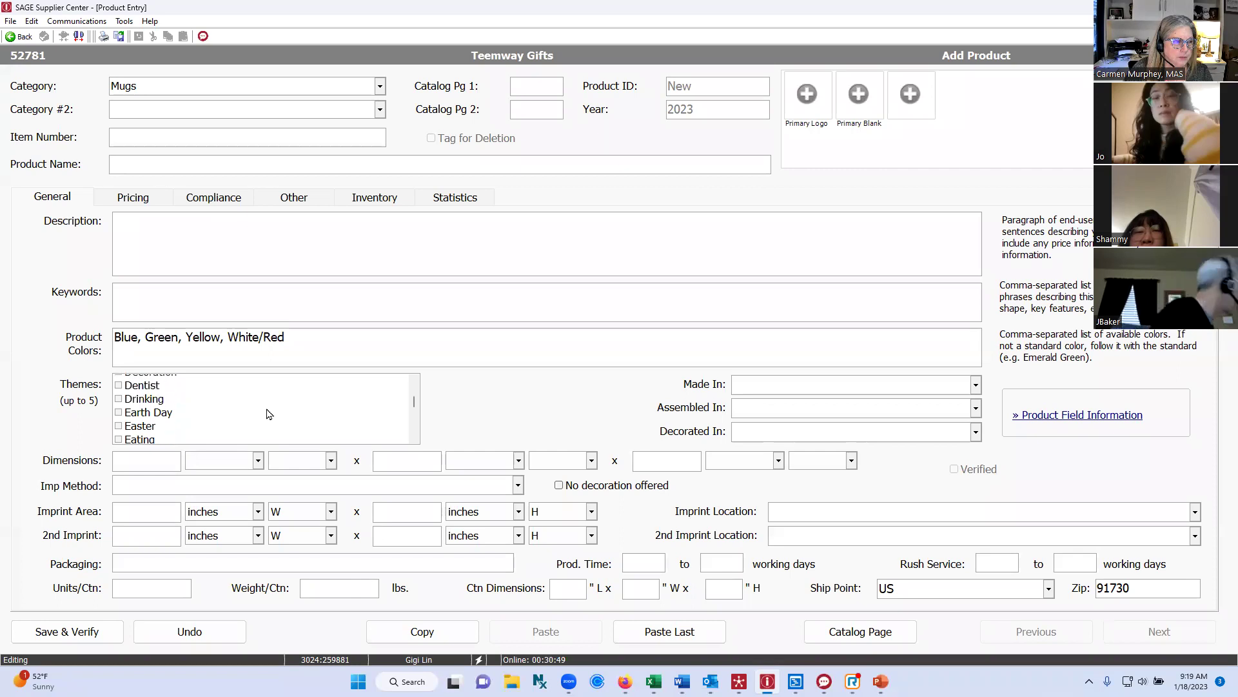
pyautogui.scroll(-3, 269, 413)
pyautogui.click(120, 414)
pyautogui.scroll(-5, 246, 413)
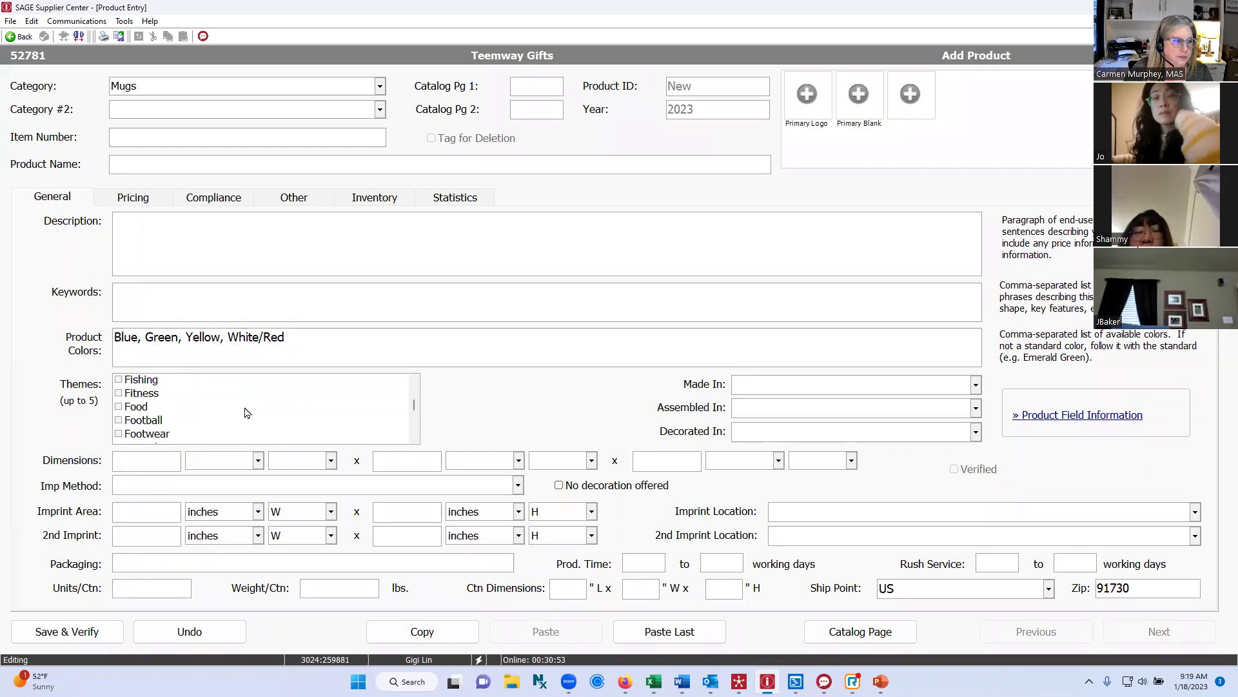
pyautogui.scroll(-5, 245, 413)
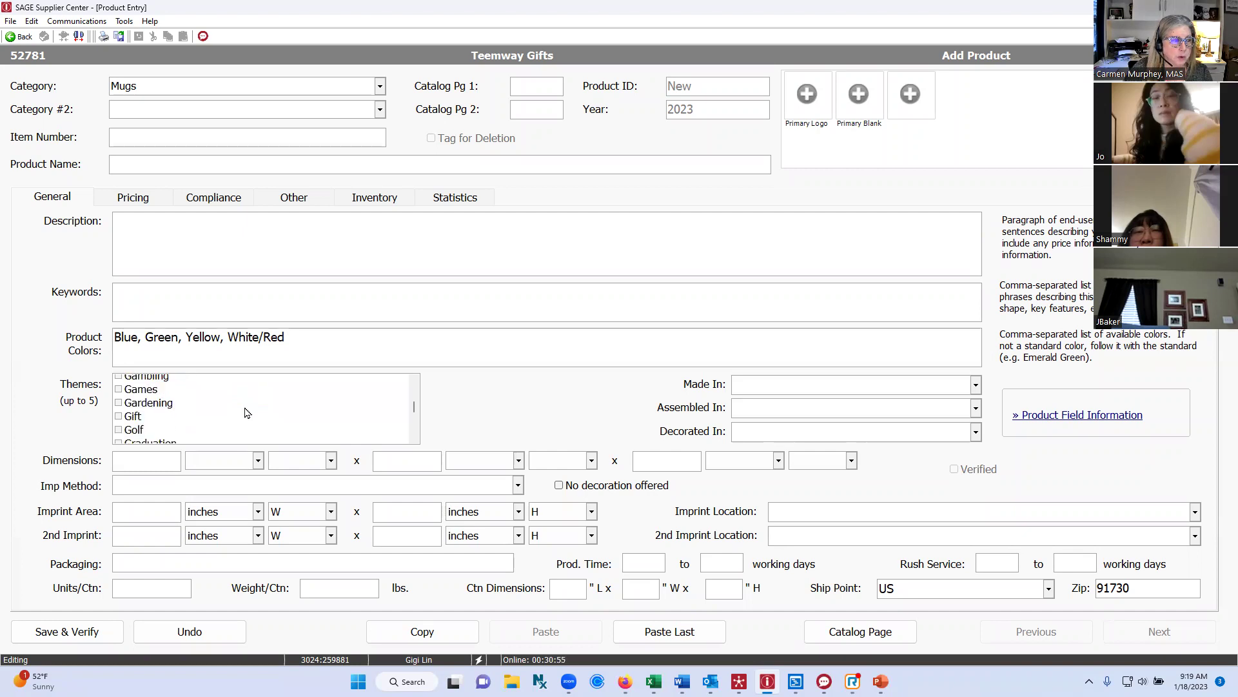
pyautogui.scroll(3, 246, 412)
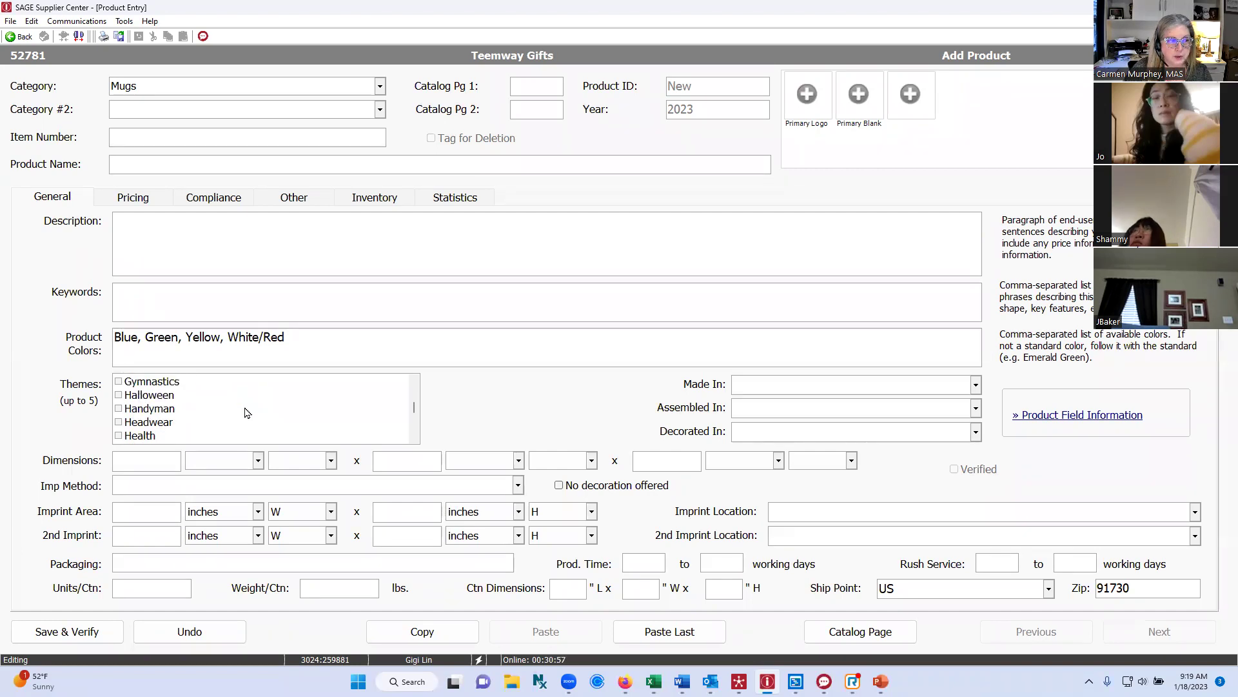
pyautogui.scroll(-4, 245, 413)
pyautogui.scroll(-3, 245, 413)
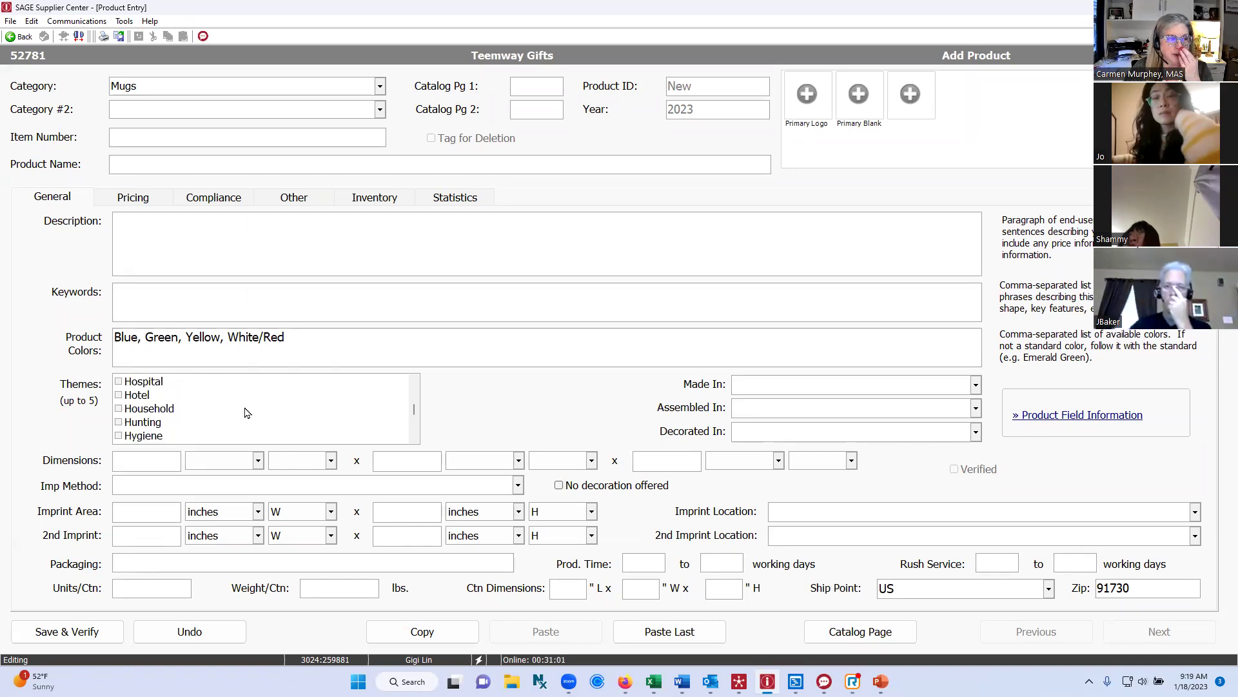
pyautogui.click(119, 408)
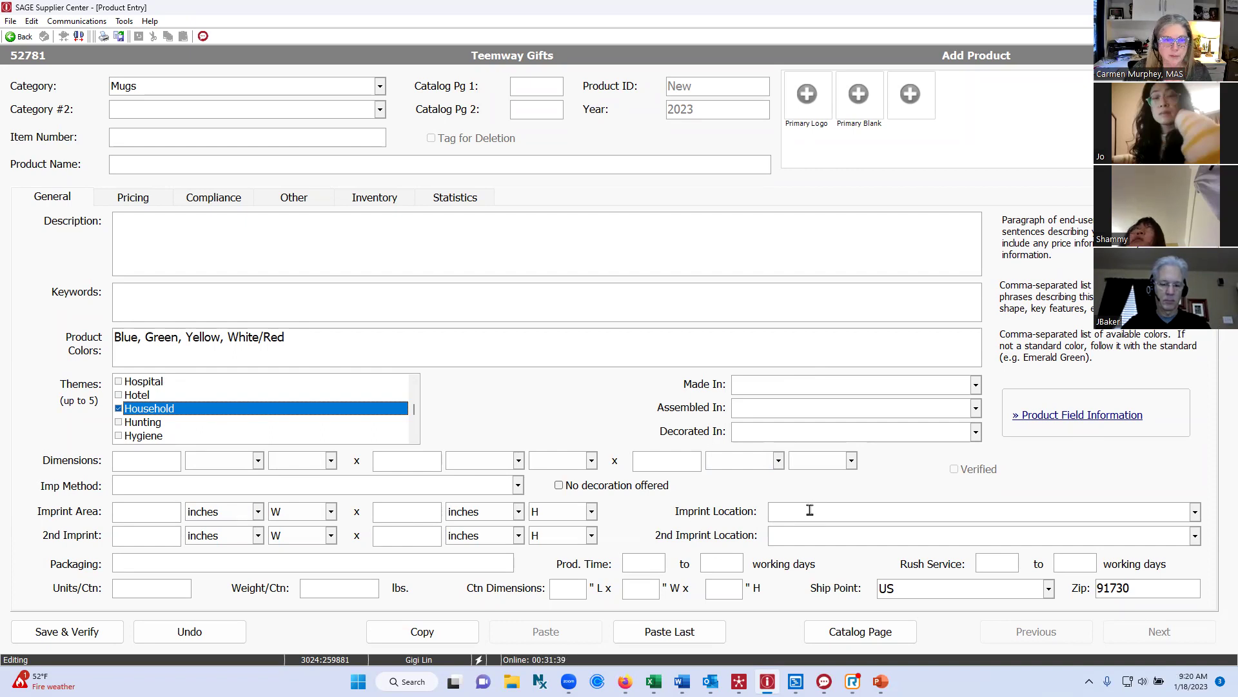
# Step: Look through the new product's pricing fields and the decoration choices offered for what the price includes
pyautogui.click(124, 565)
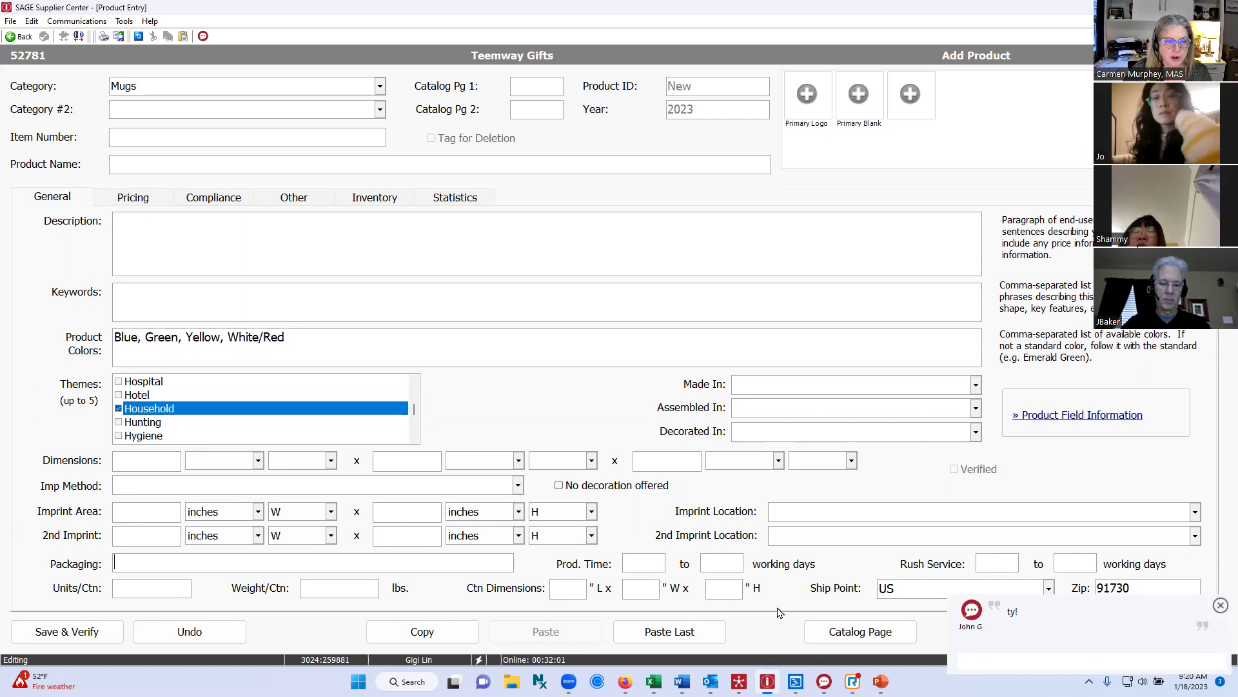
pyautogui.click(1221, 605)
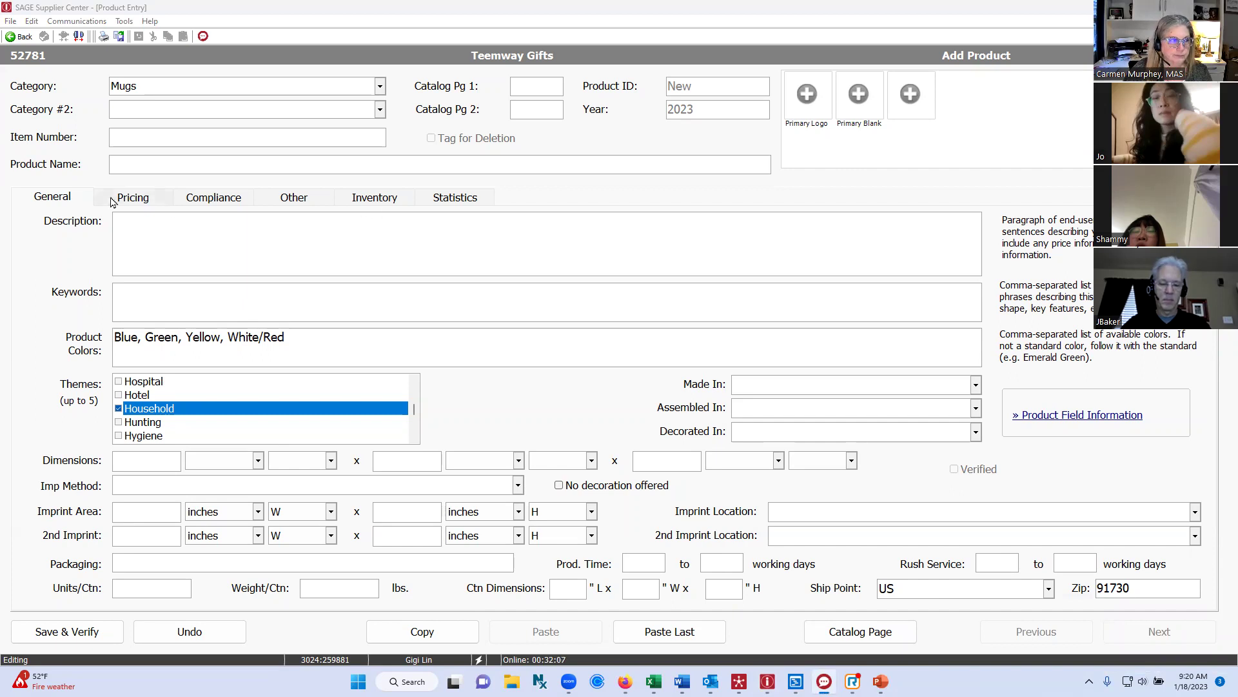
pyautogui.click(132, 202)
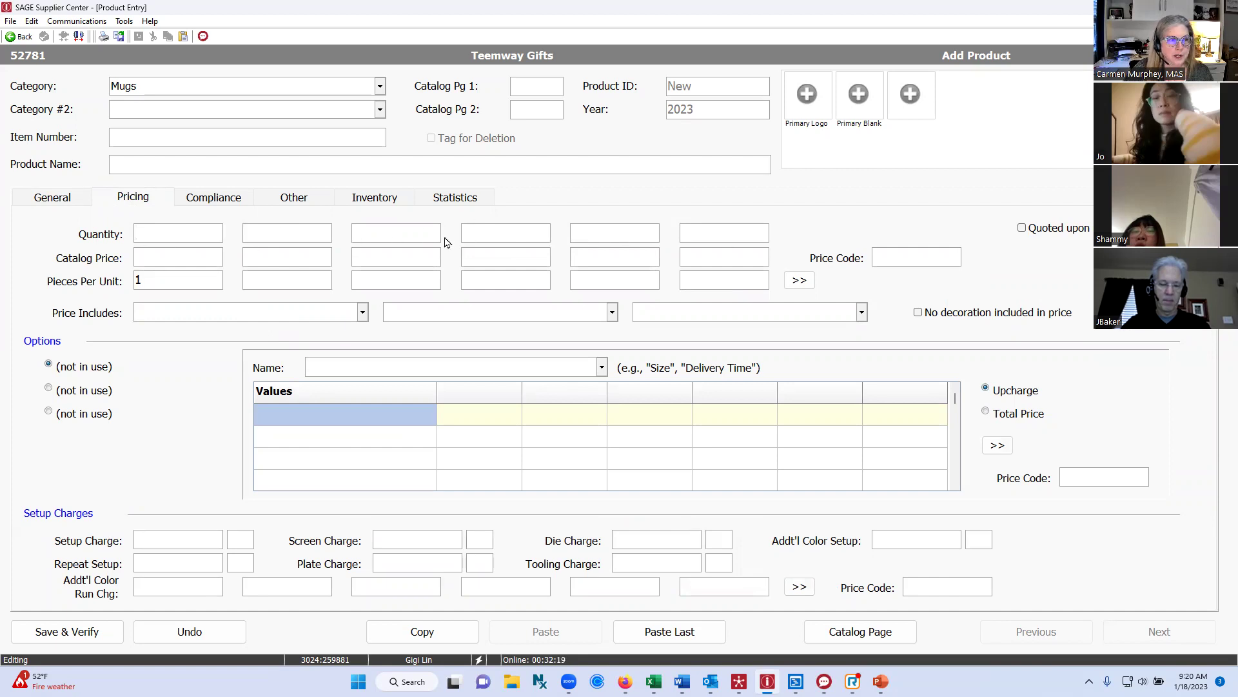
pyautogui.click(175, 258)
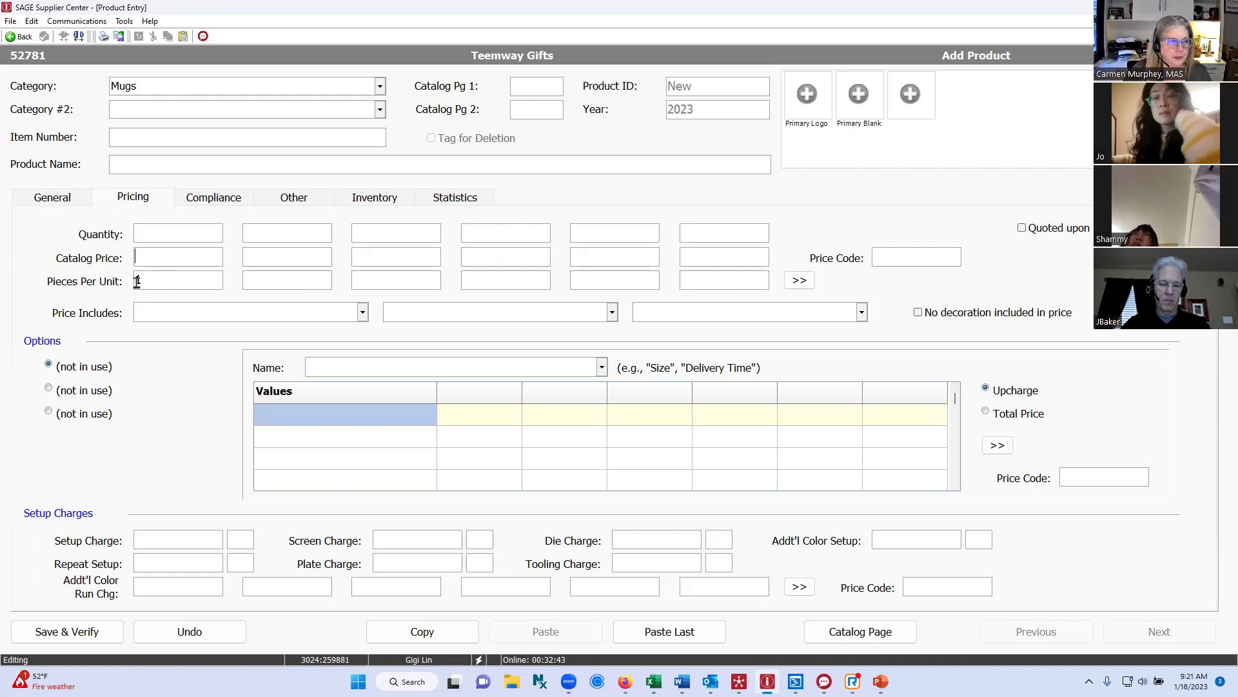
pyautogui.click(362, 314)
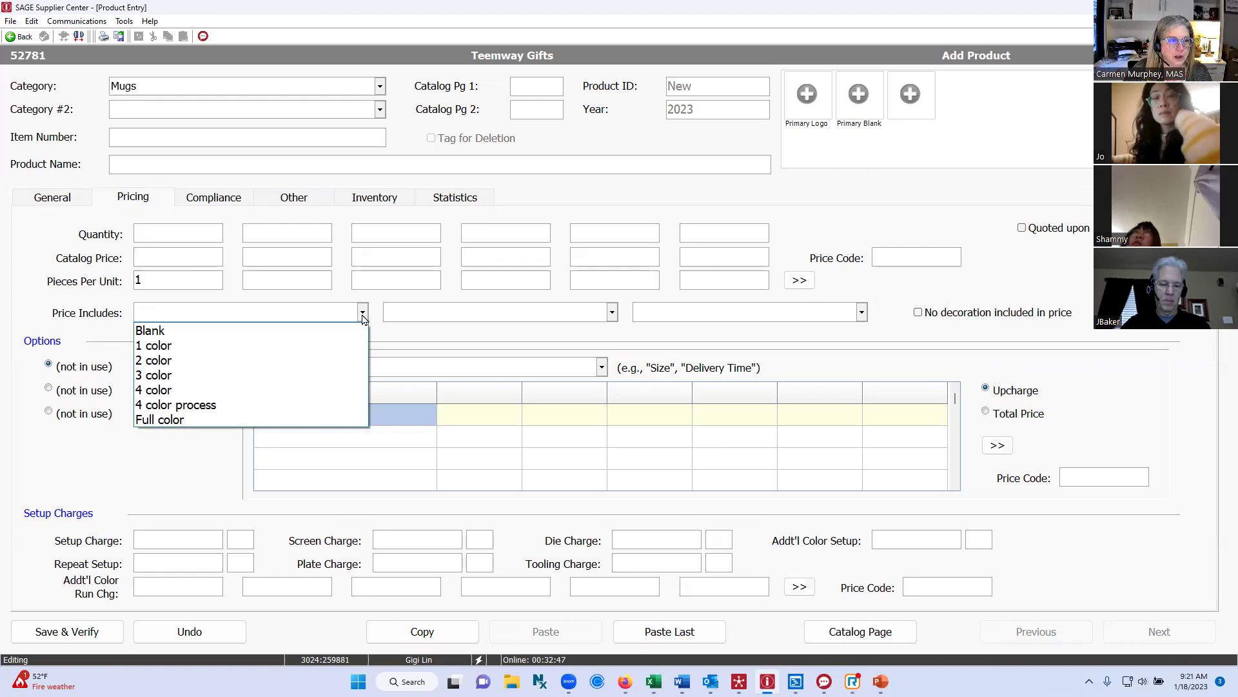
pyautogui.click(362, 315)
pyautogui.click(612, 313)
pyautogui.click(689, 311)
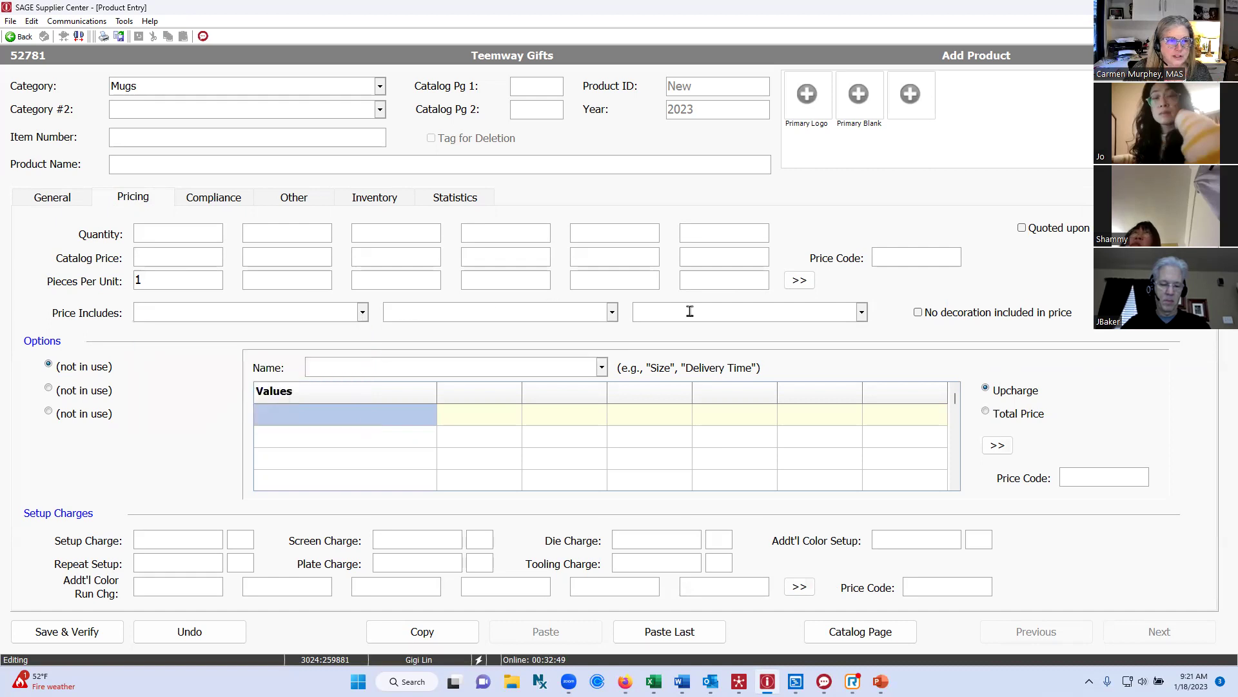
pyautogui.click(861, 314)
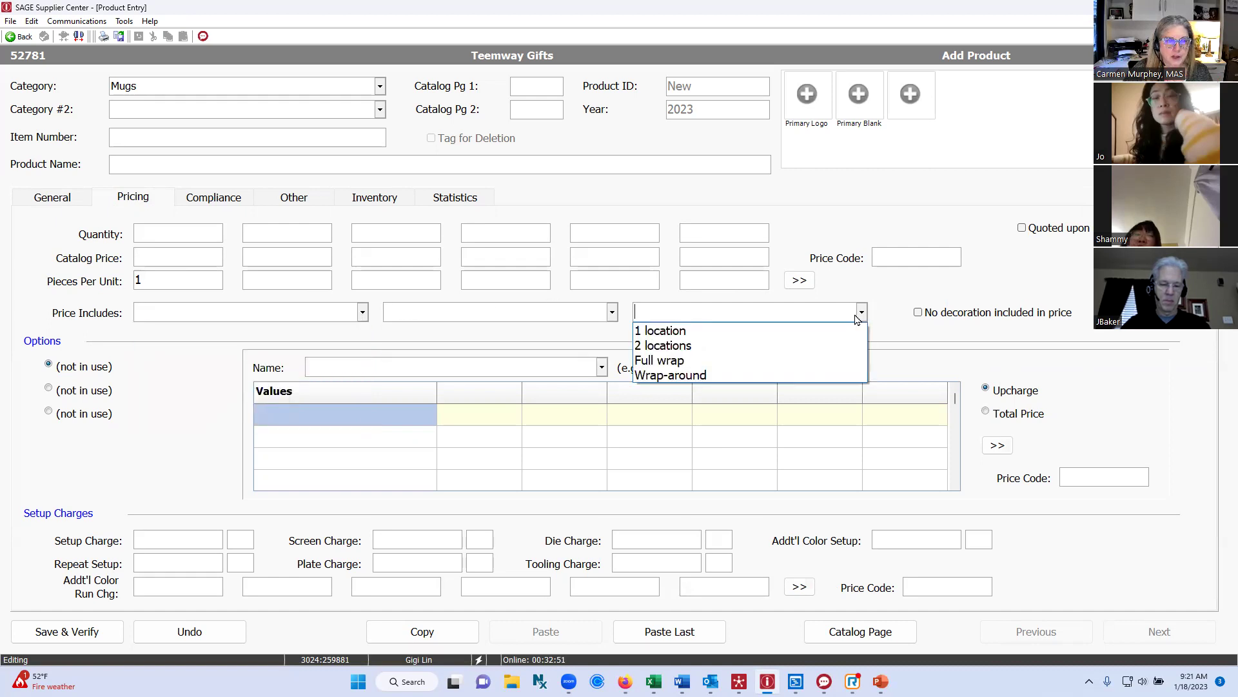
pyautogui.click(861, 312)
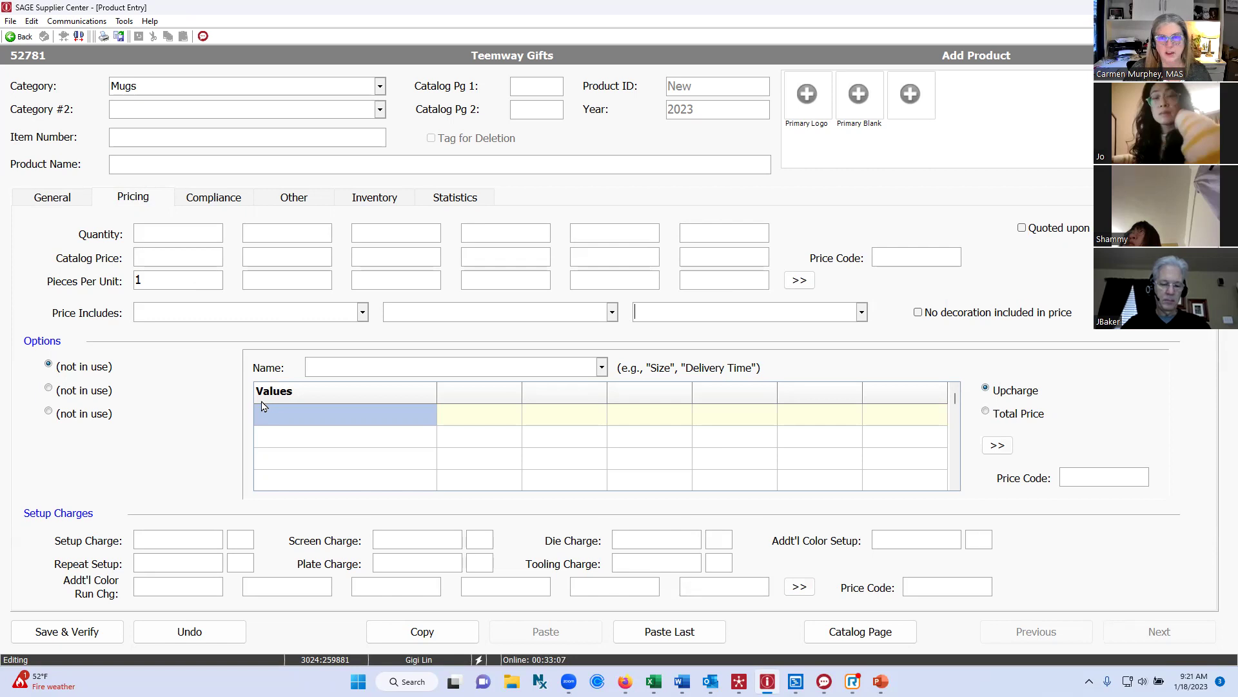
# Step: Add a pricing option named Packaging with the value "Individual Gift Box"
pyautogui.click(324, 365)
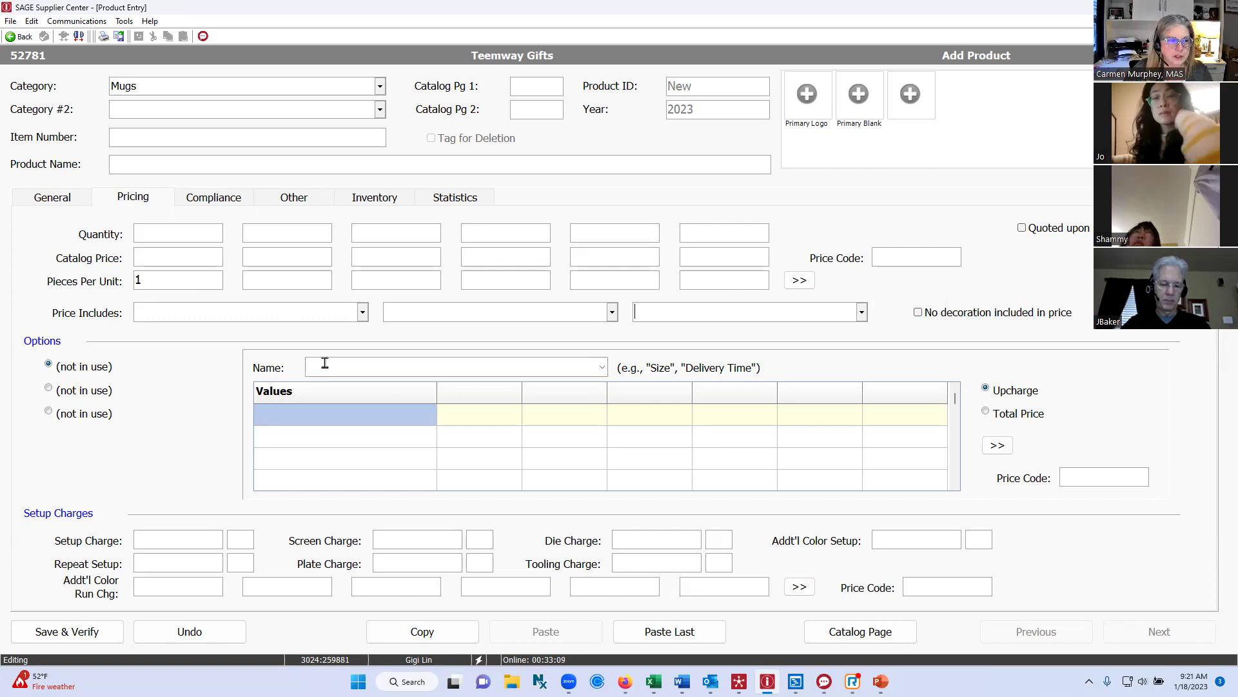
pyautogui.write('Packaging')
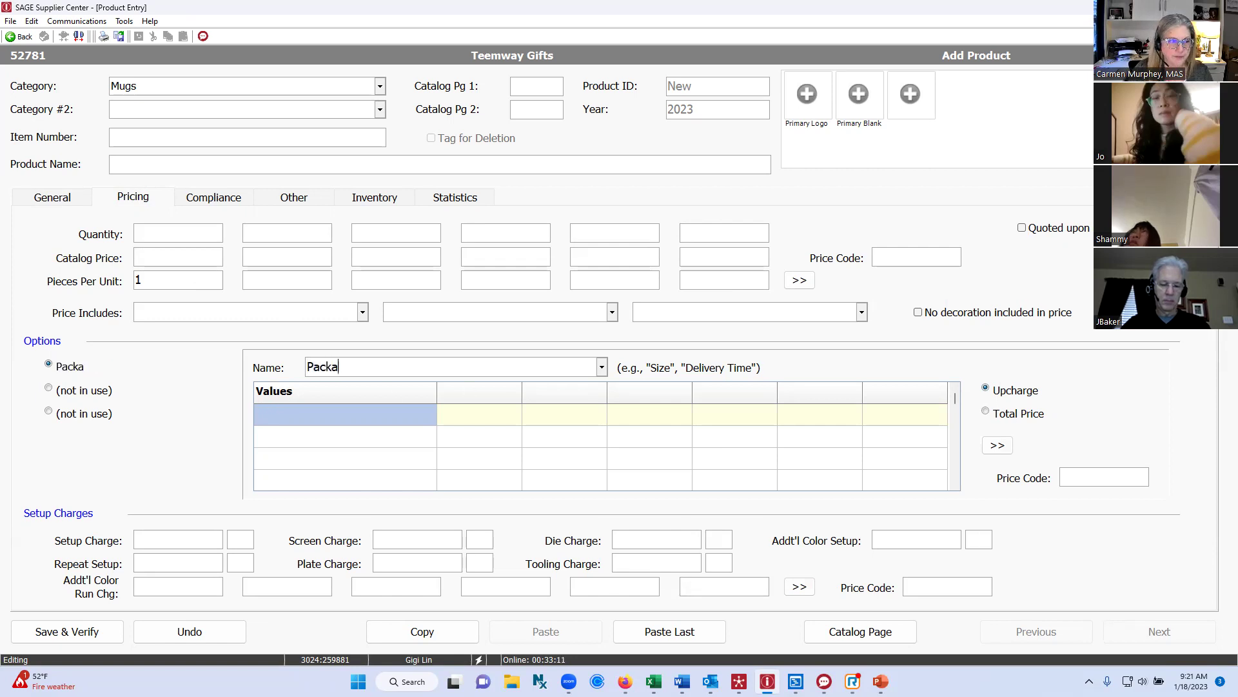
pyautogui.click(324, 418)
pyautogui.write('Individual Gift Box')
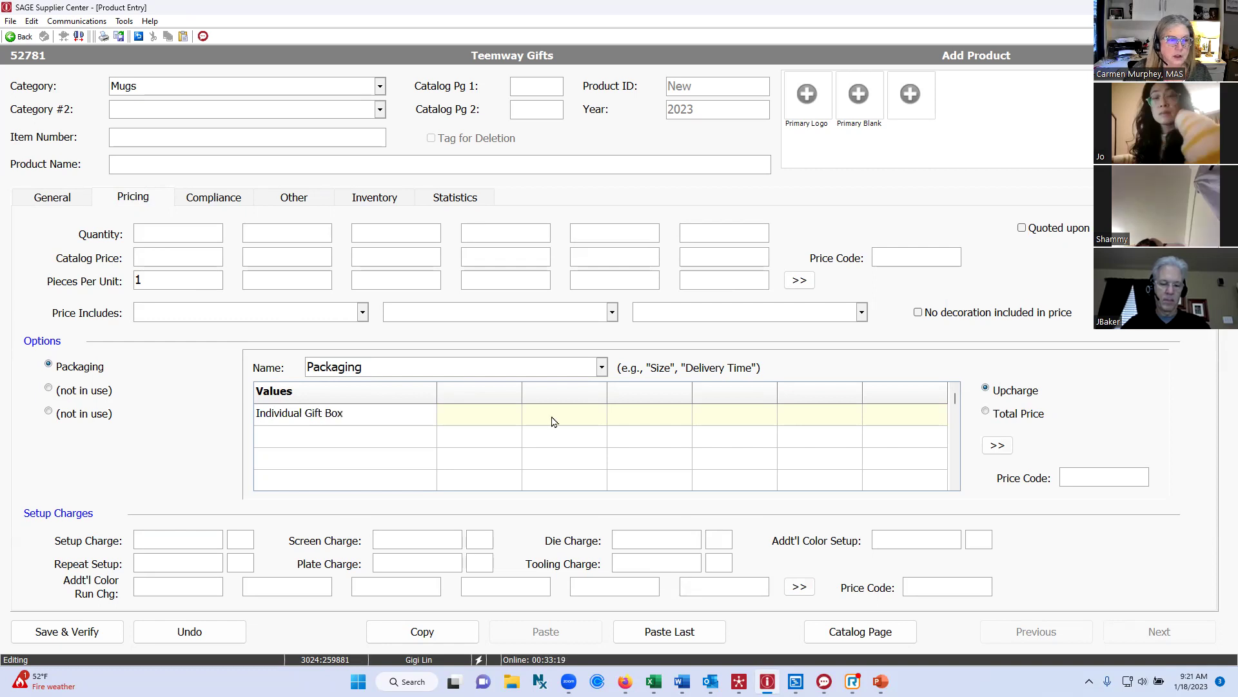
pyautogui.click(481, 425)
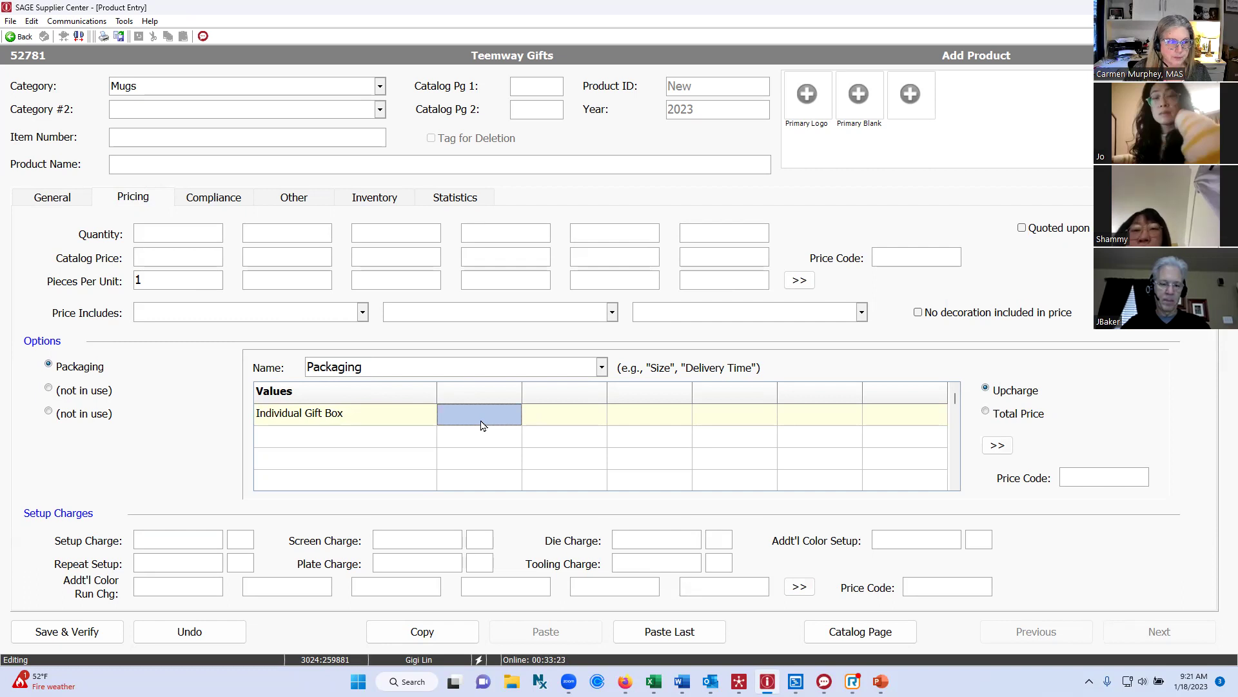
# Step: Set the product's setup charge to 50.00 with price code G
pyautogui.click(194, 539)
pyautogui.write('50.00')
pyautogui.click(245, 541)
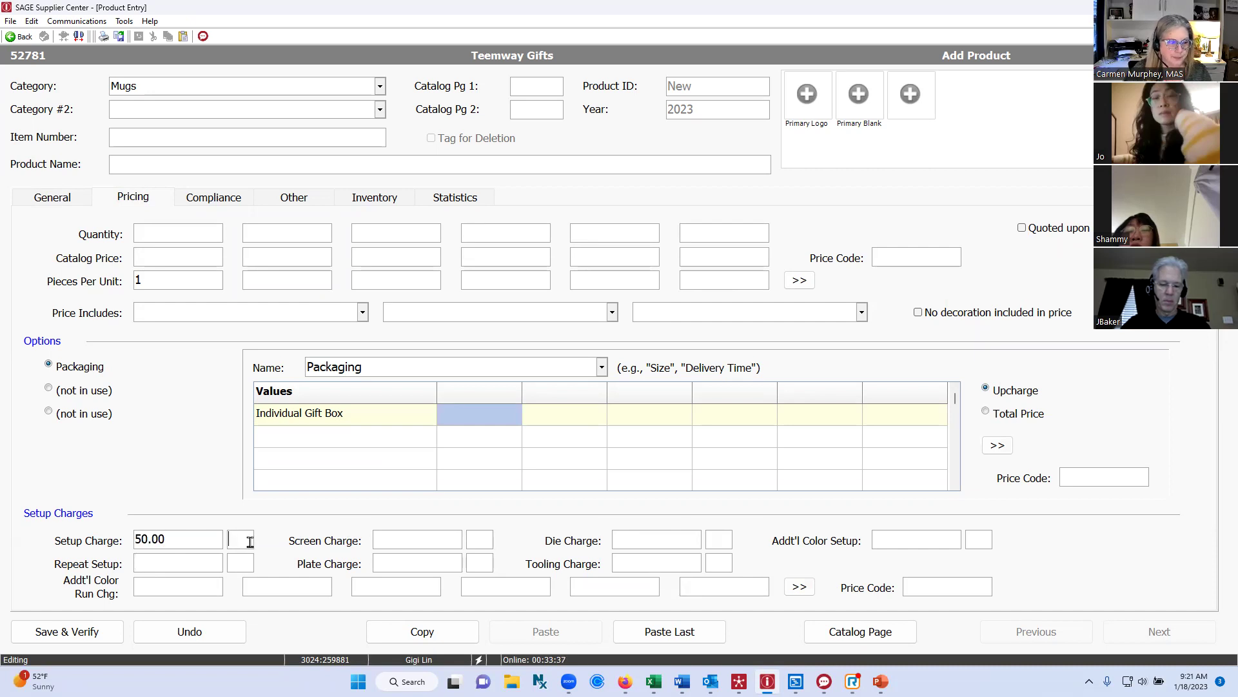
pyautogui.write('G')
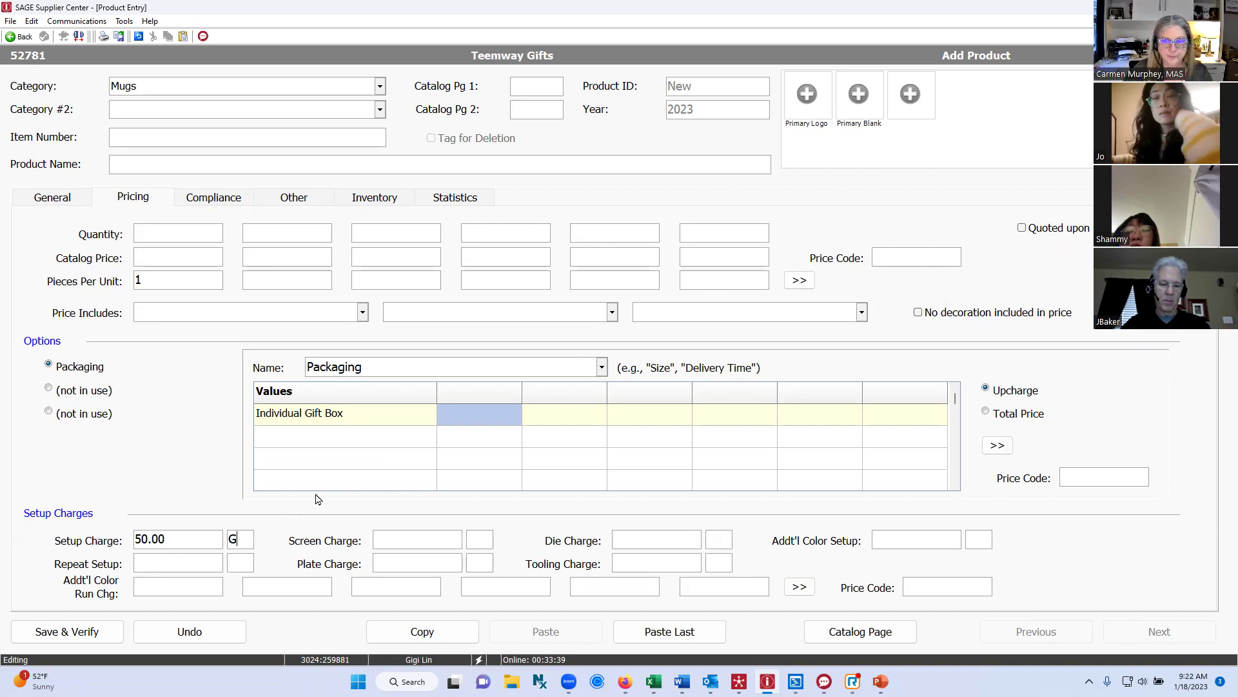
# Step: Look through the compliance standards down to Prop 65 and the standard warning label templates
pyautogui.click(216, 196)
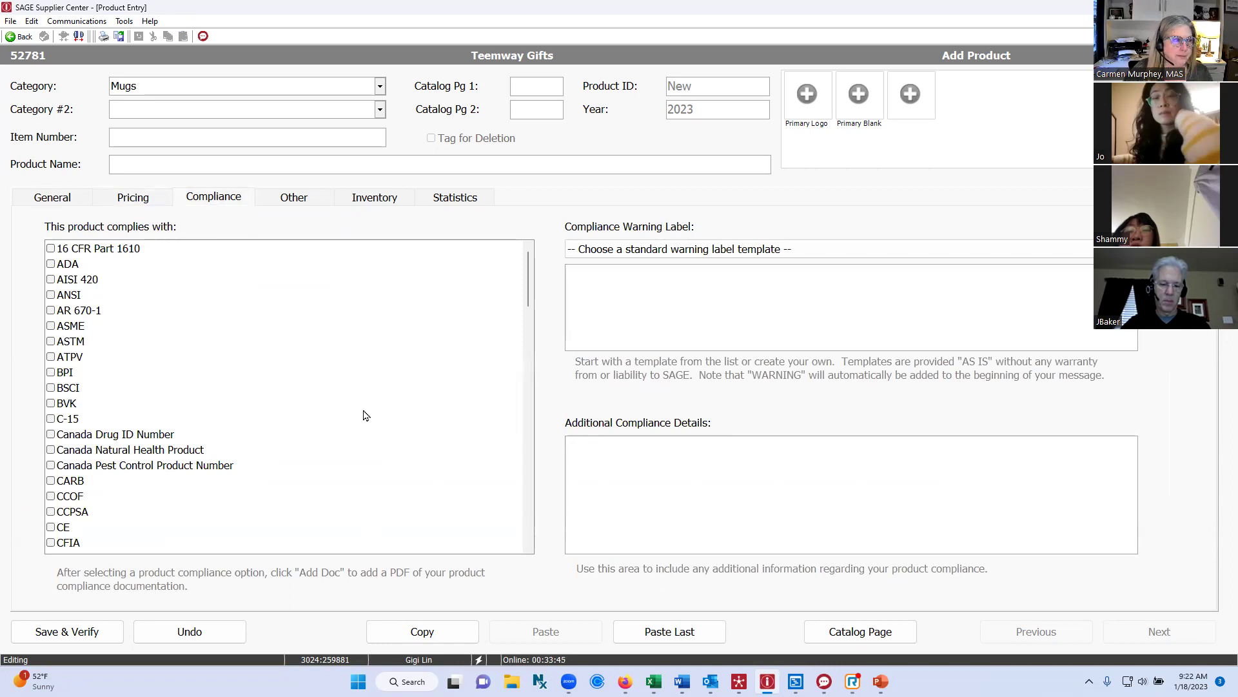
pyautogui.scroll(-5, 193, 285)
pyautogui.scroll(-10, 239, 375)
pyautogui.scroll(-6, 239, 374)
pyautogui.scroll(-2, 239, 374)
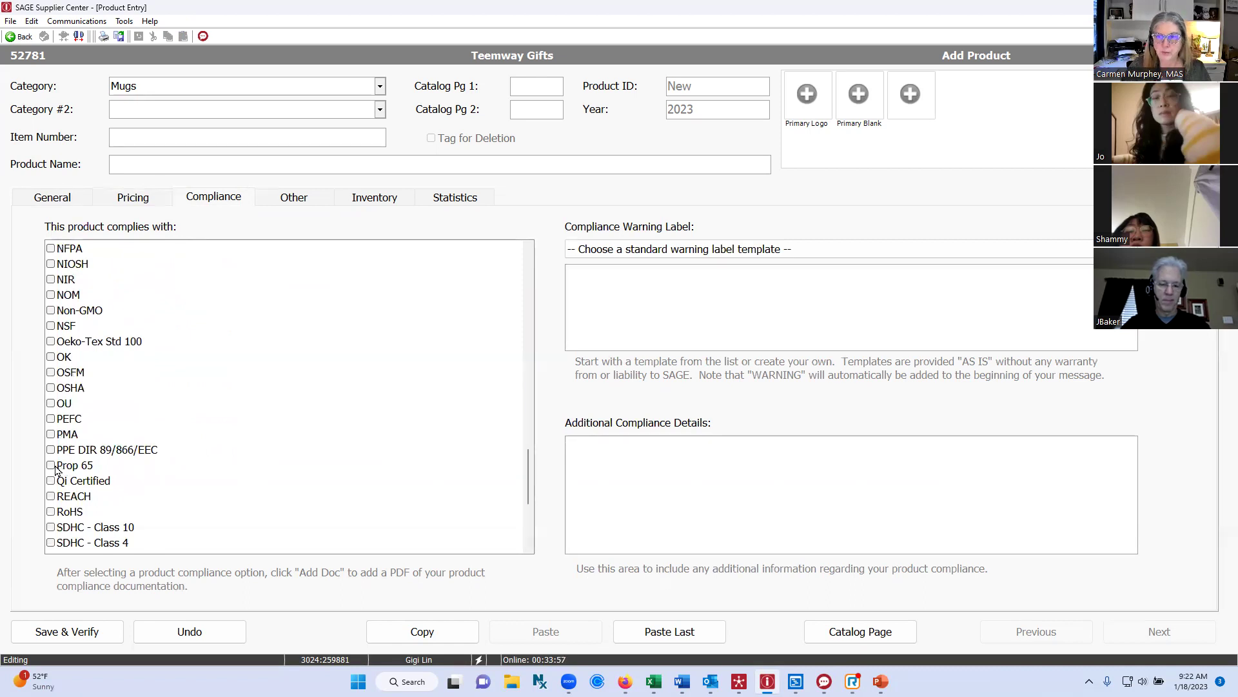
pyautogui.click(861, 256)
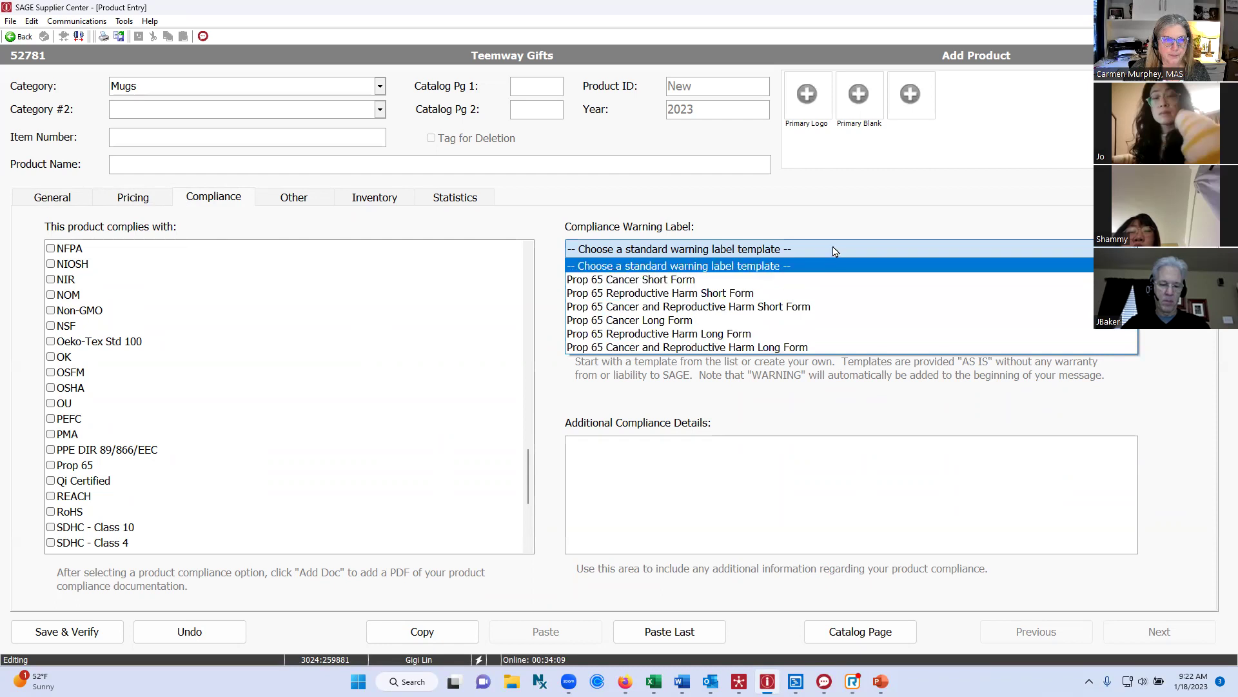
pyautogui.click(645, 266)
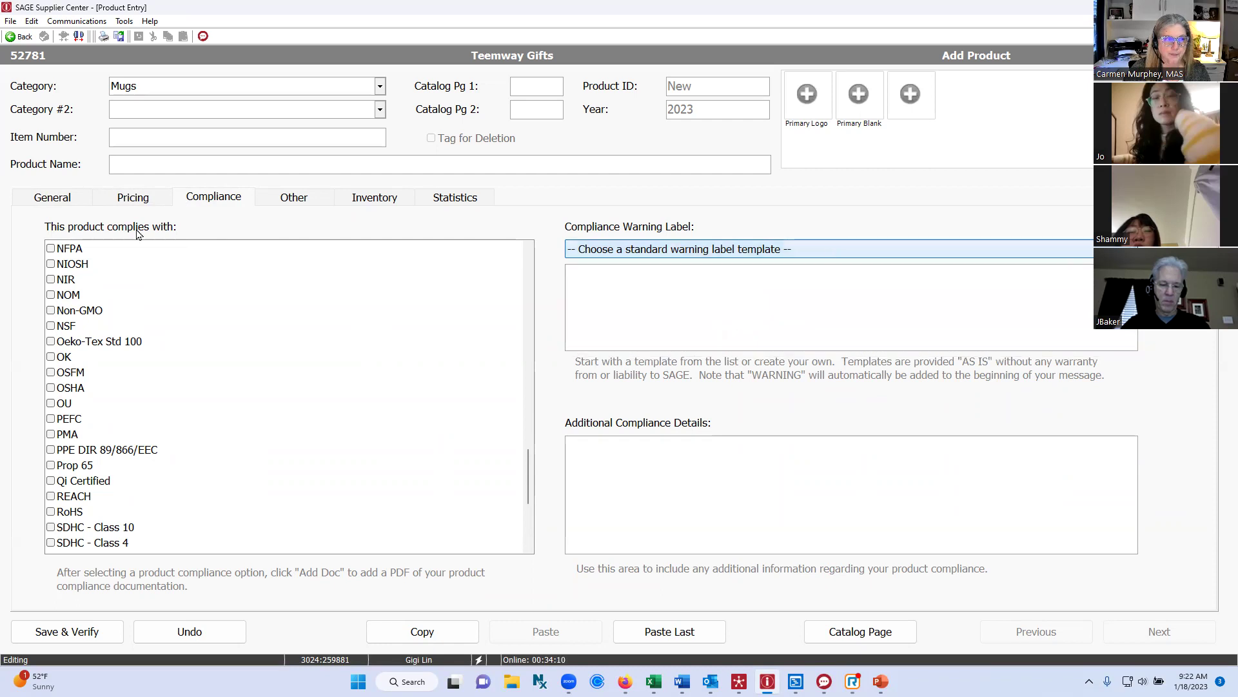
# Step: Look over the product's comment, attribute and Social Good Programs settings, dismissing the chat notification
pyautogui.click(292, 201)
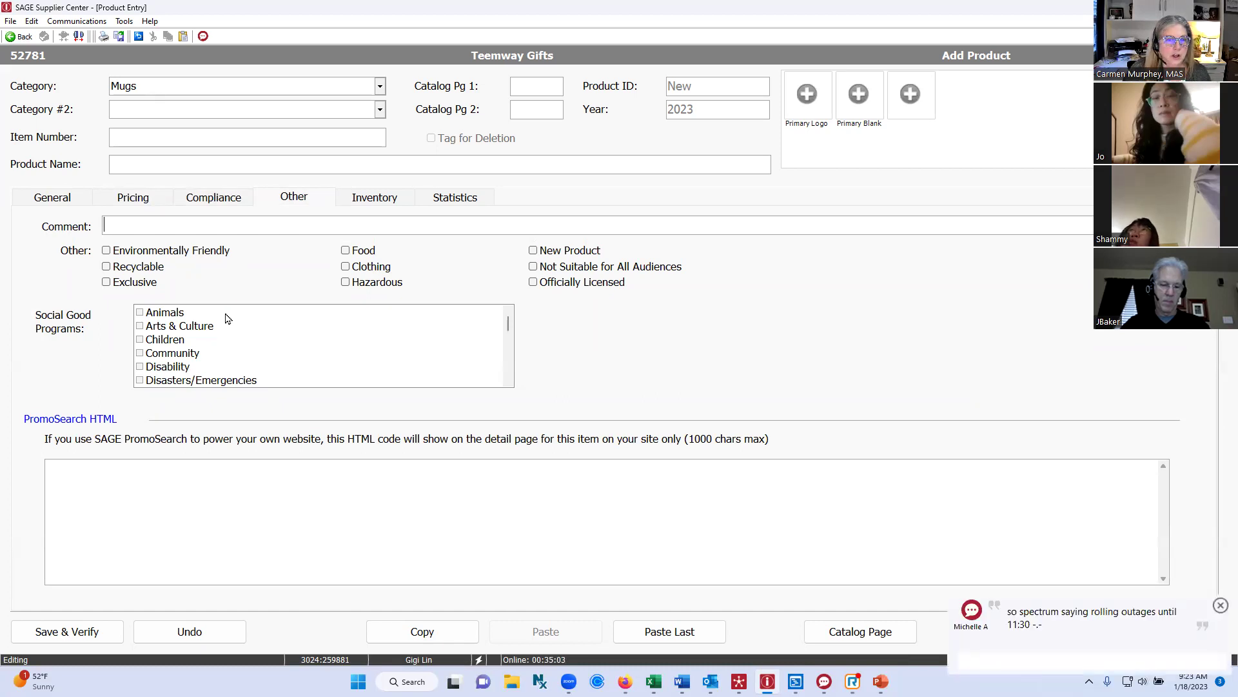
pyautogui.scroll(-7, 265, 342)
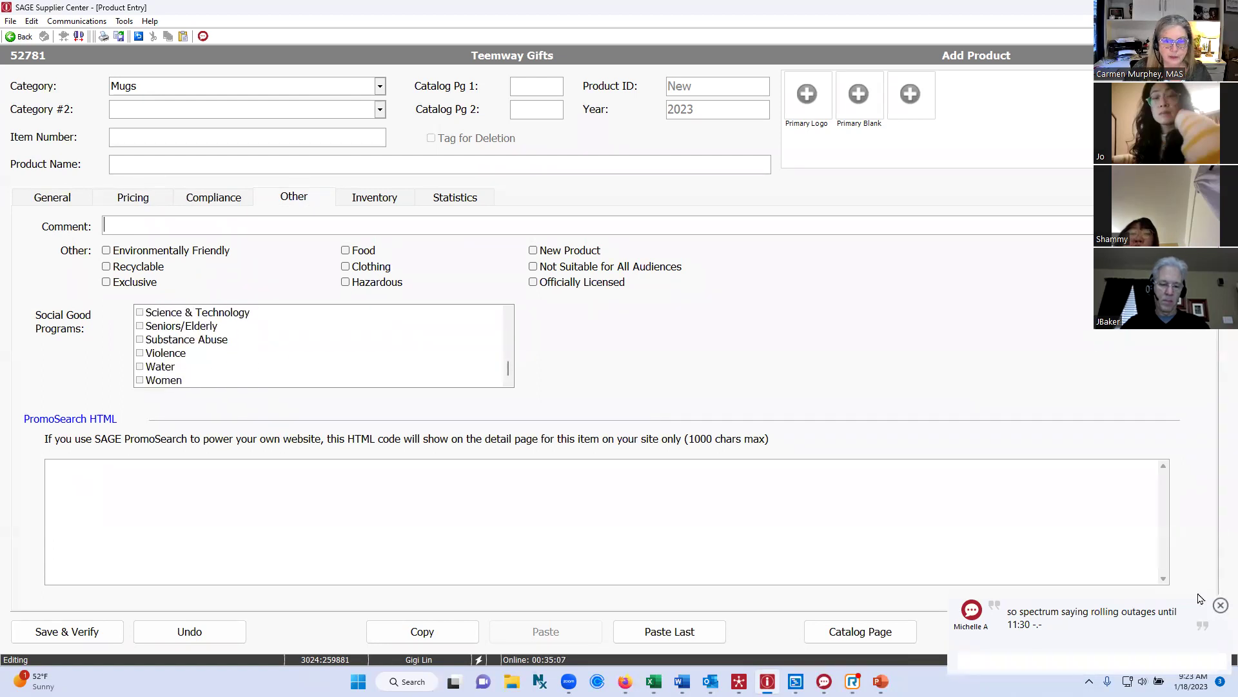
pyautogui.click(1221, 605)
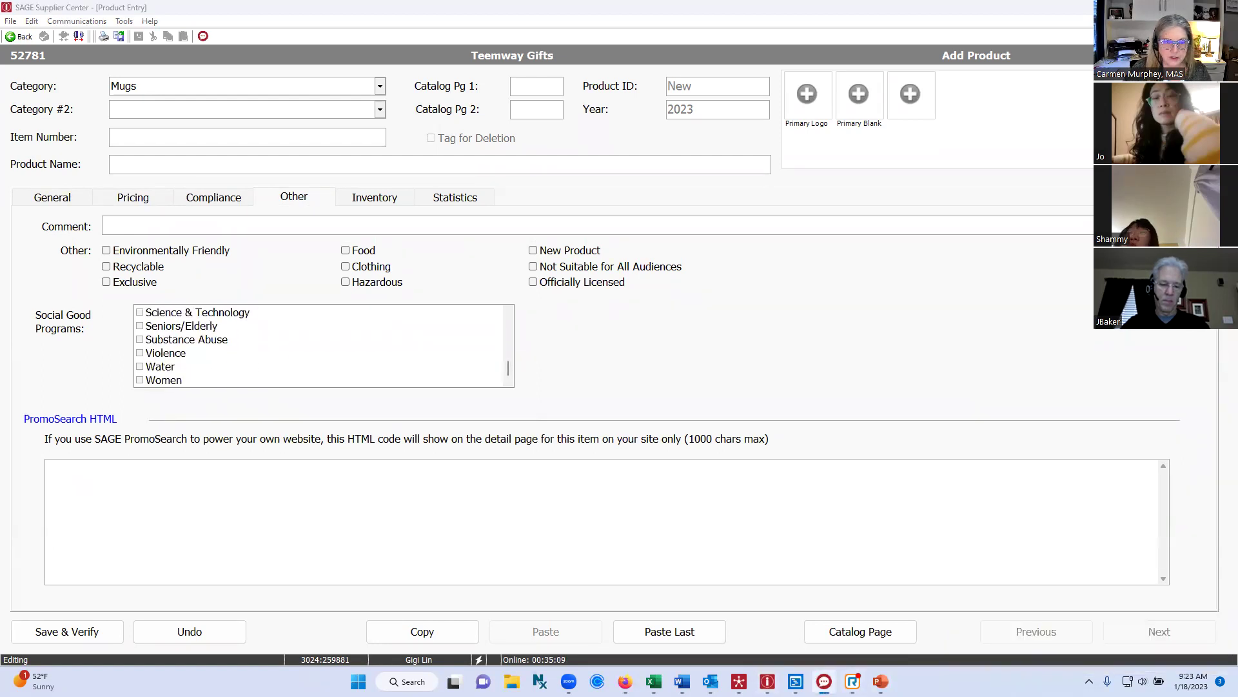
pyautogui.click(1222, 309)
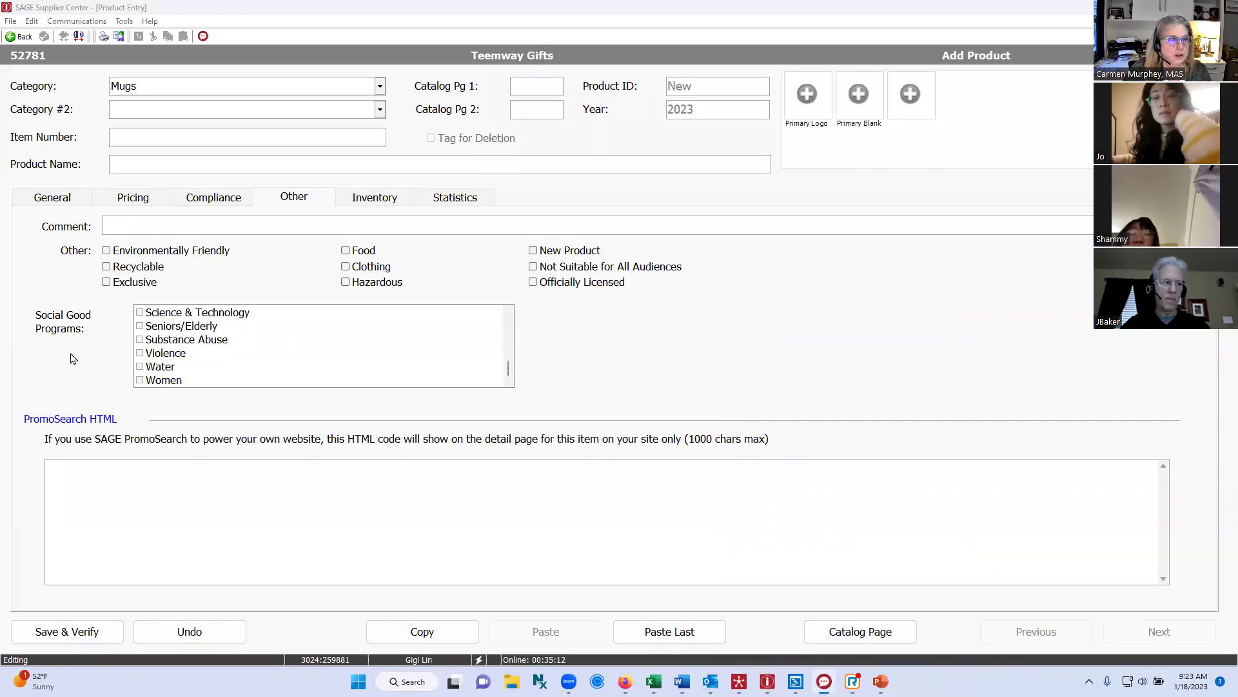
# Step: View the product's inventory and statistics details, then return to its general information
pyautogui.click(376, 200)
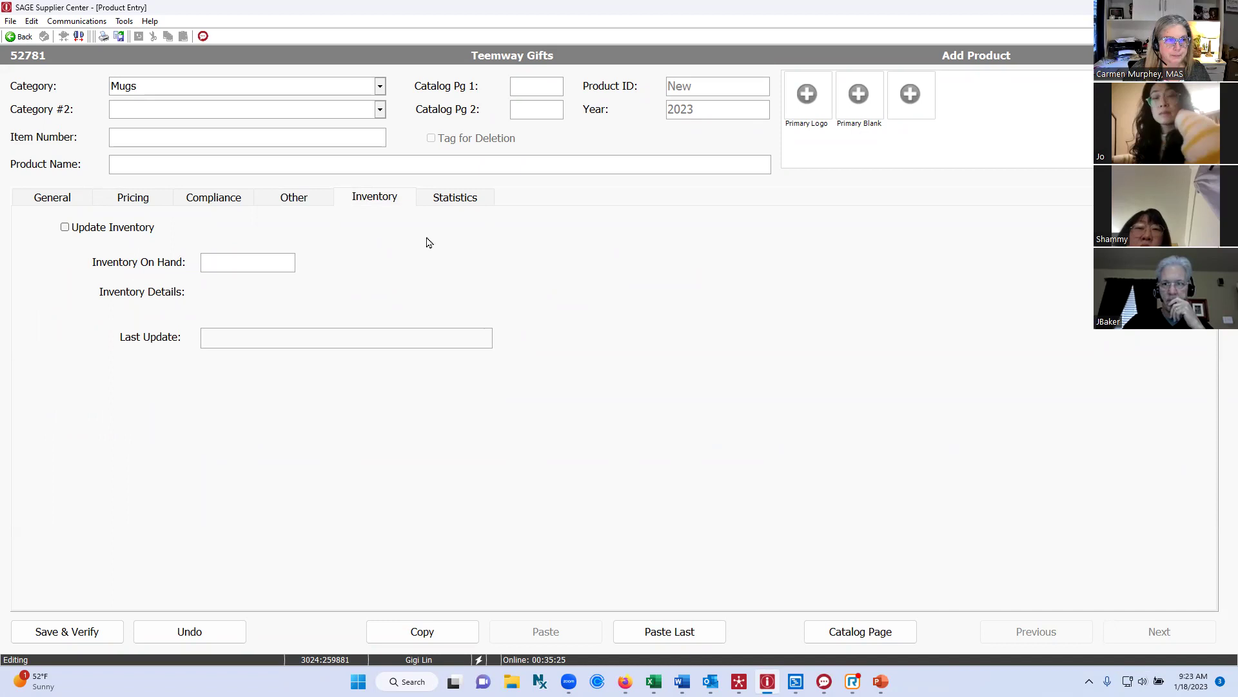
pyautogui.click(442, 204)
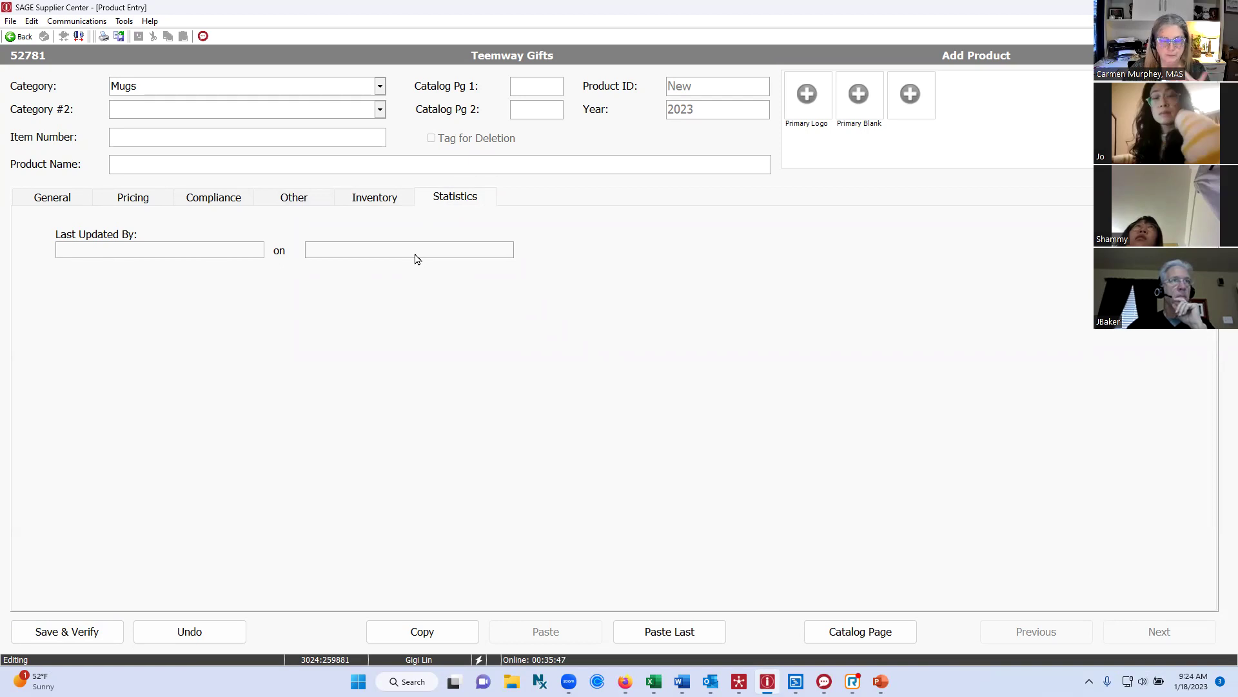
pyautogui.click(30, 203)
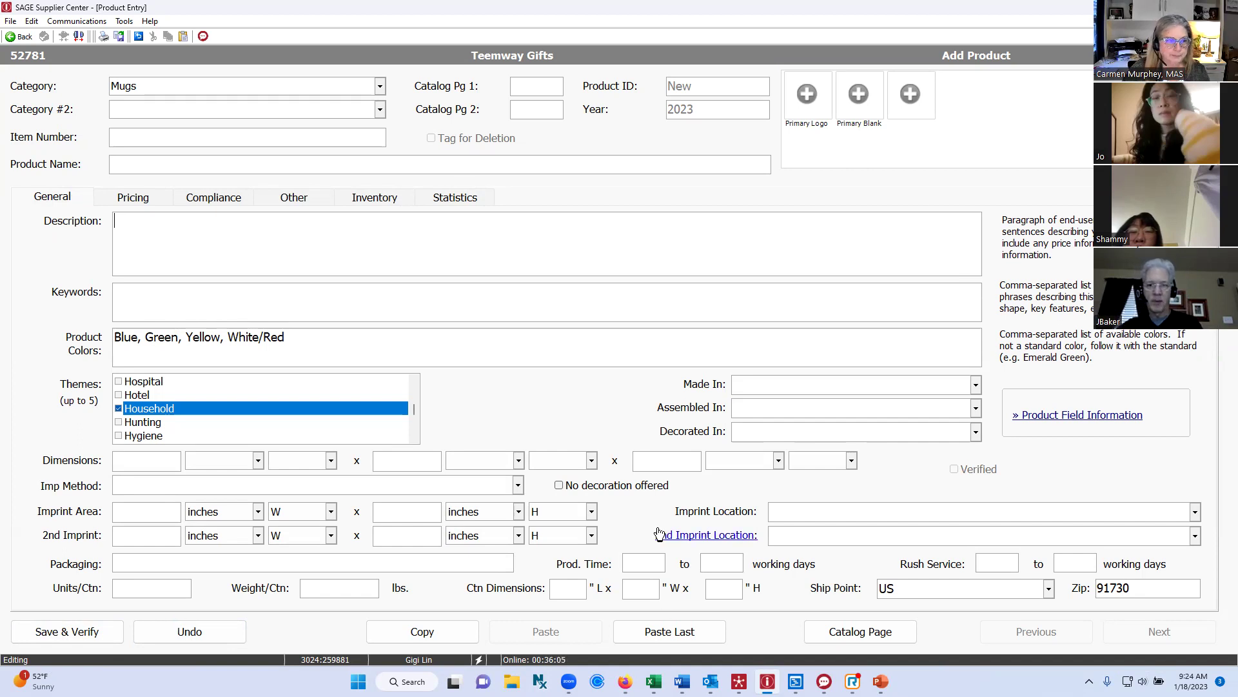
# Step: Leave the new product without saving its changes and return to the supplier's catalog overview
pyautogui.click(17, 37)
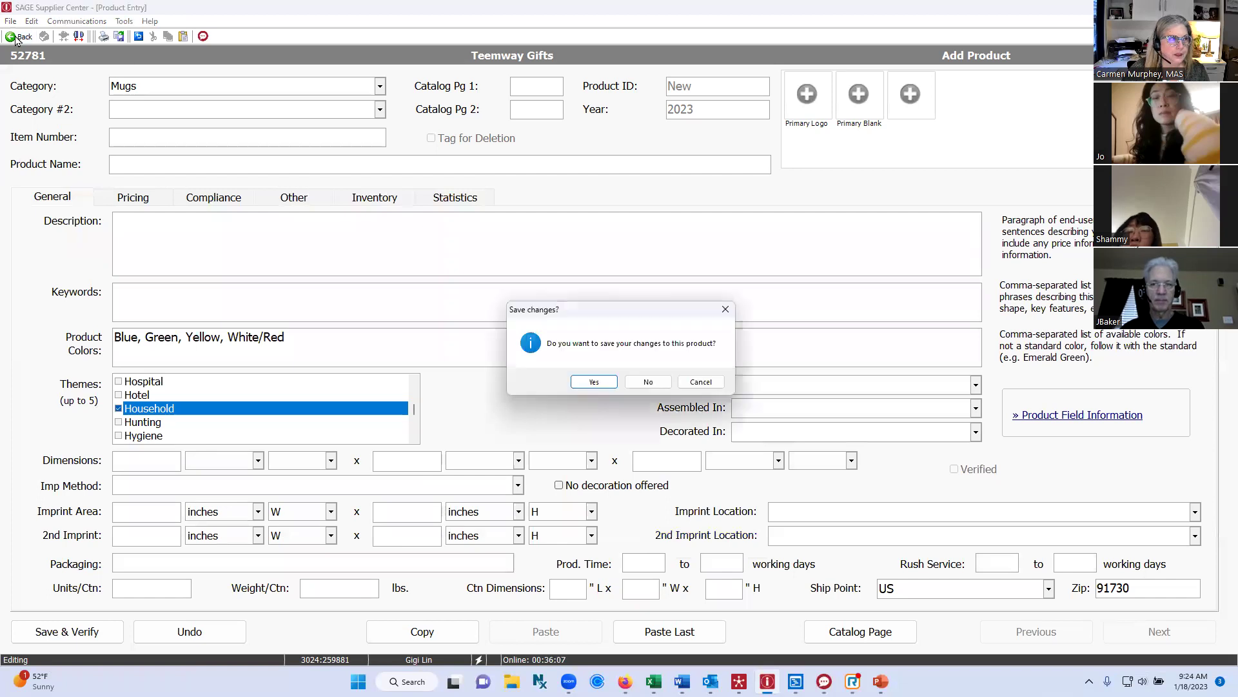
pyautogui.click(647, 382)
pyautogui.click(27, 38)
pyautogui.click(613, 427)
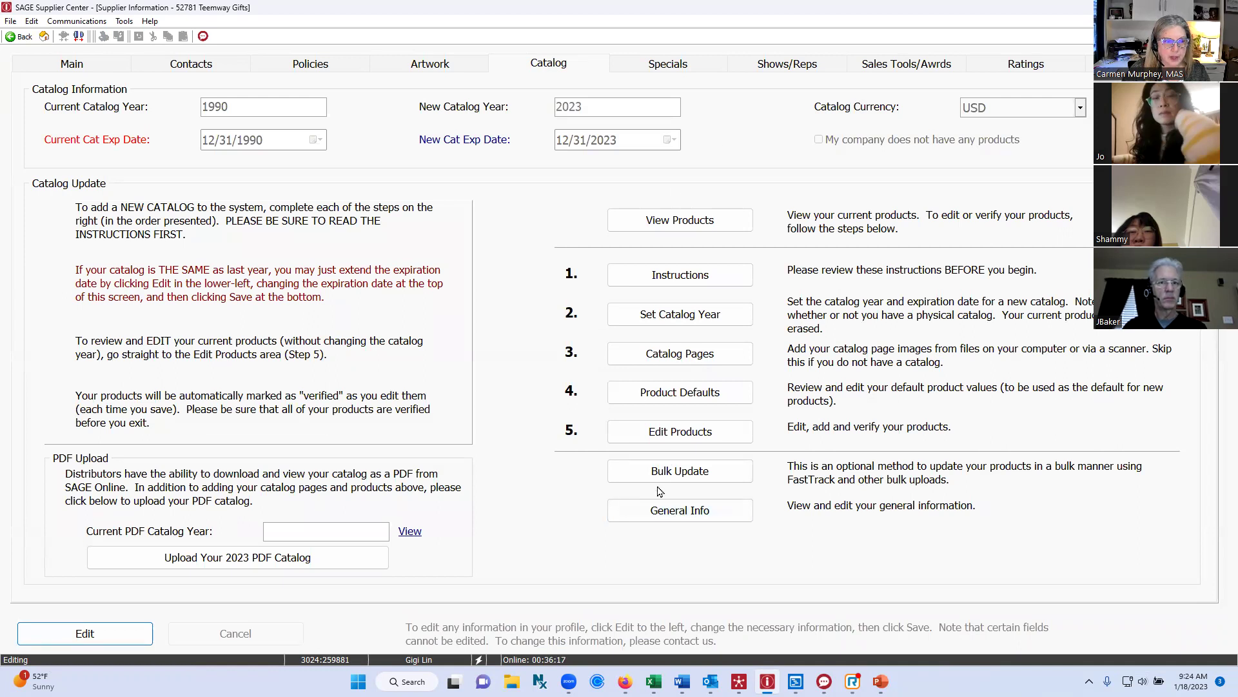
# Step: Download the current product listing for bulk update to the Desktop as SAGE_Product_List_20230118 and open it in Excel
pyautogui.click(685, 476)
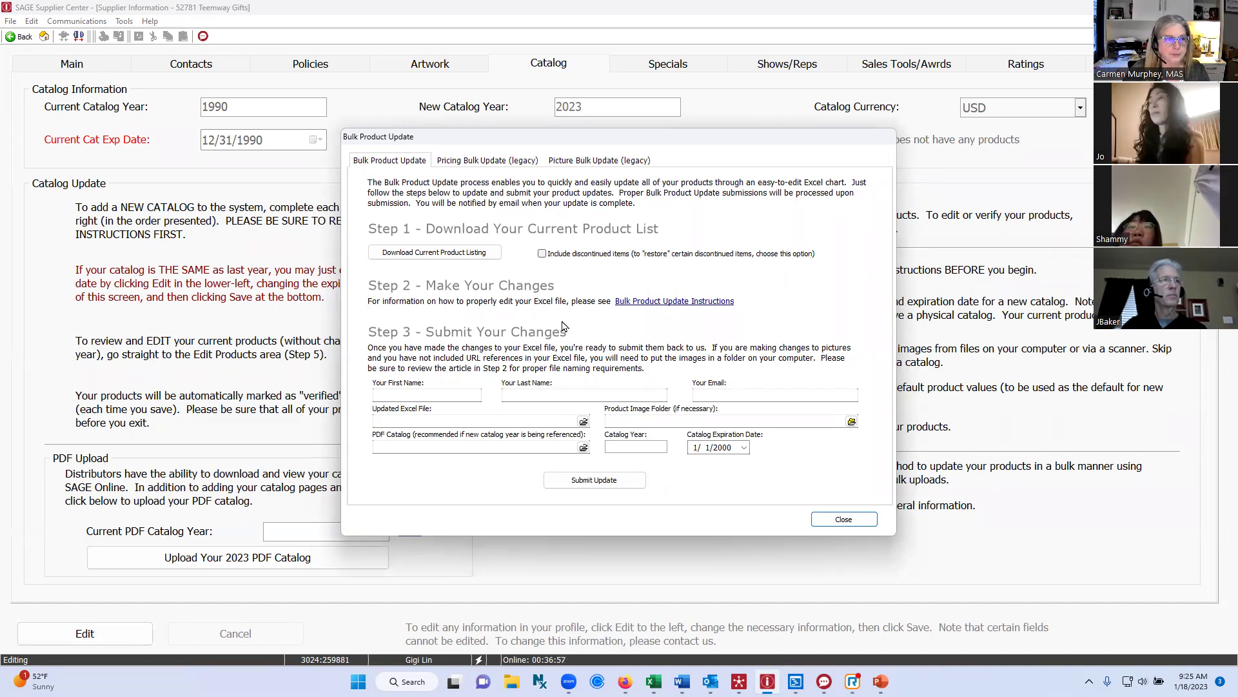
pyautogui.click(418, 253)
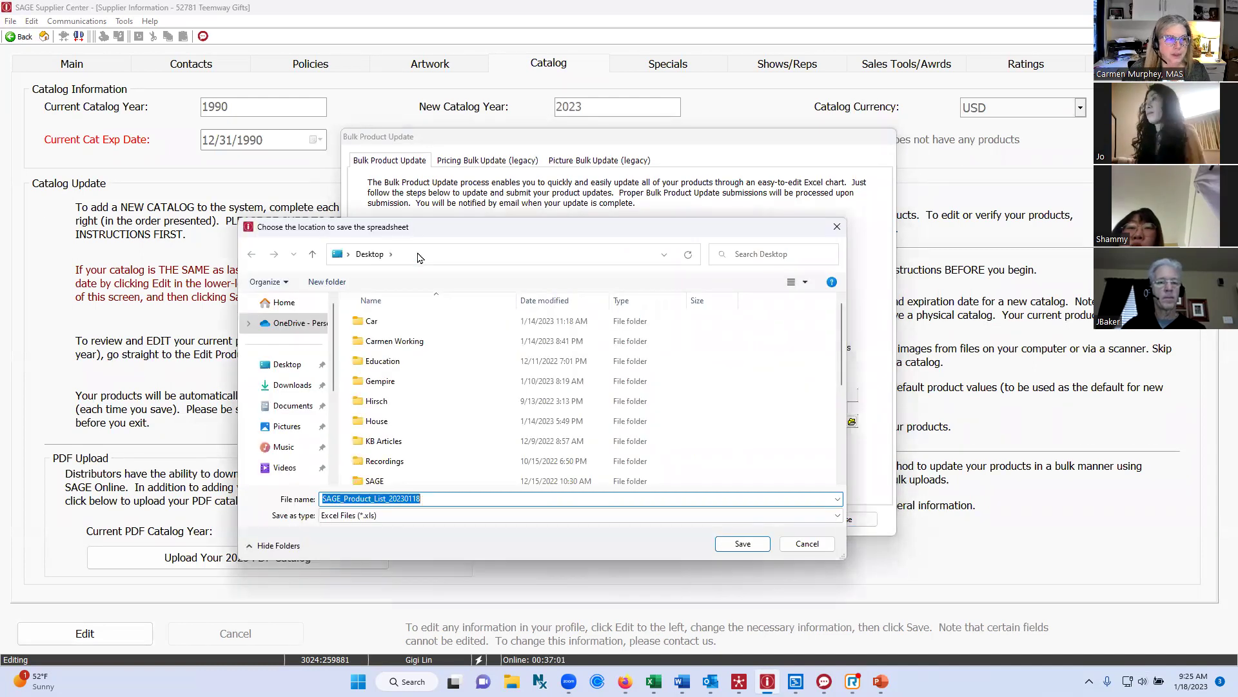
pyautogui.click(287, 365)
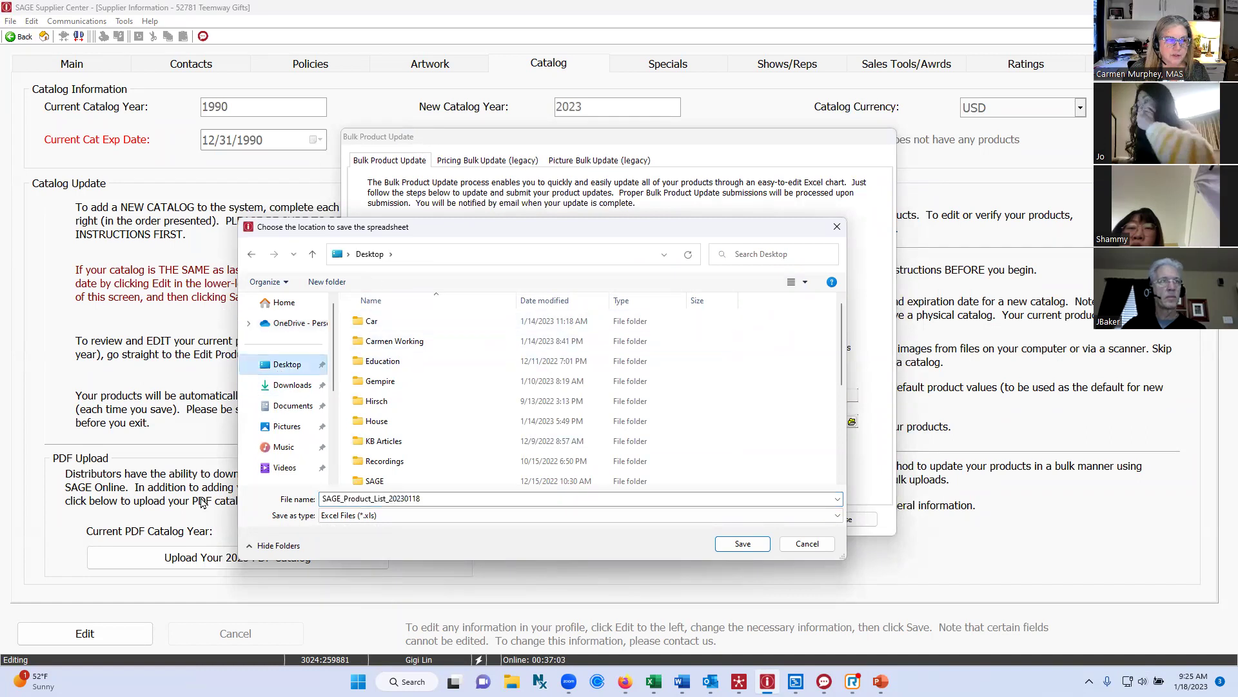
pyautogui.click(743, 545)
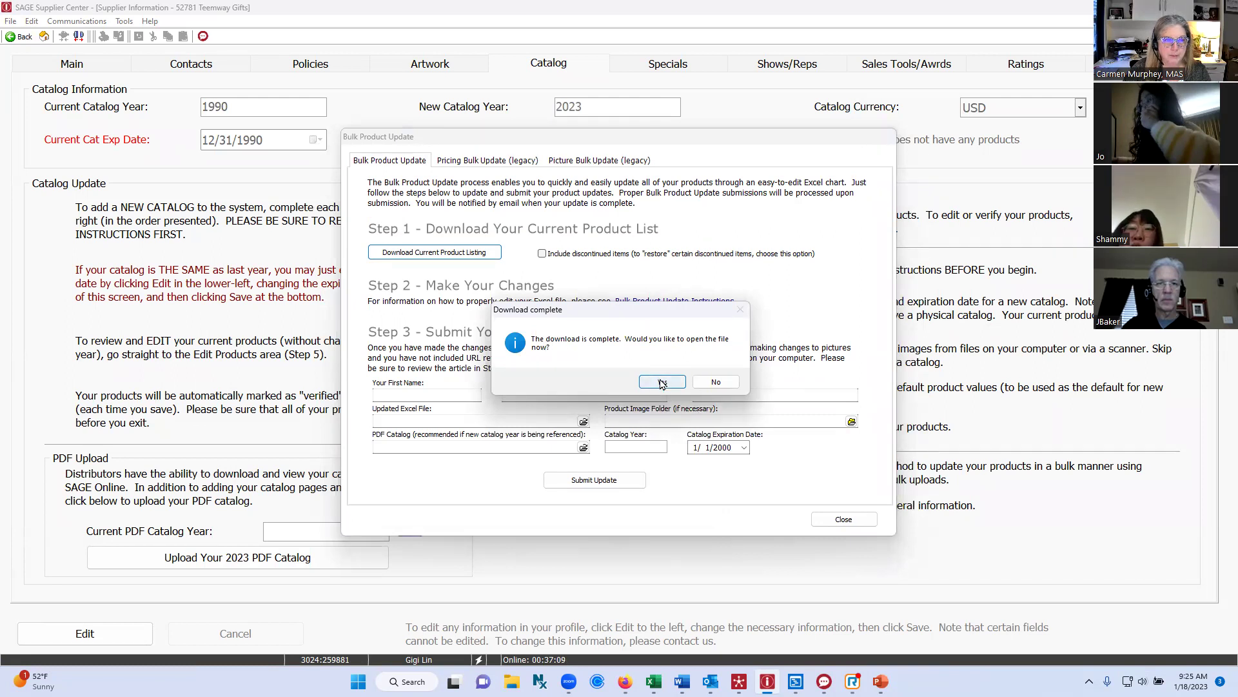
pyautogui.click(662, 383)
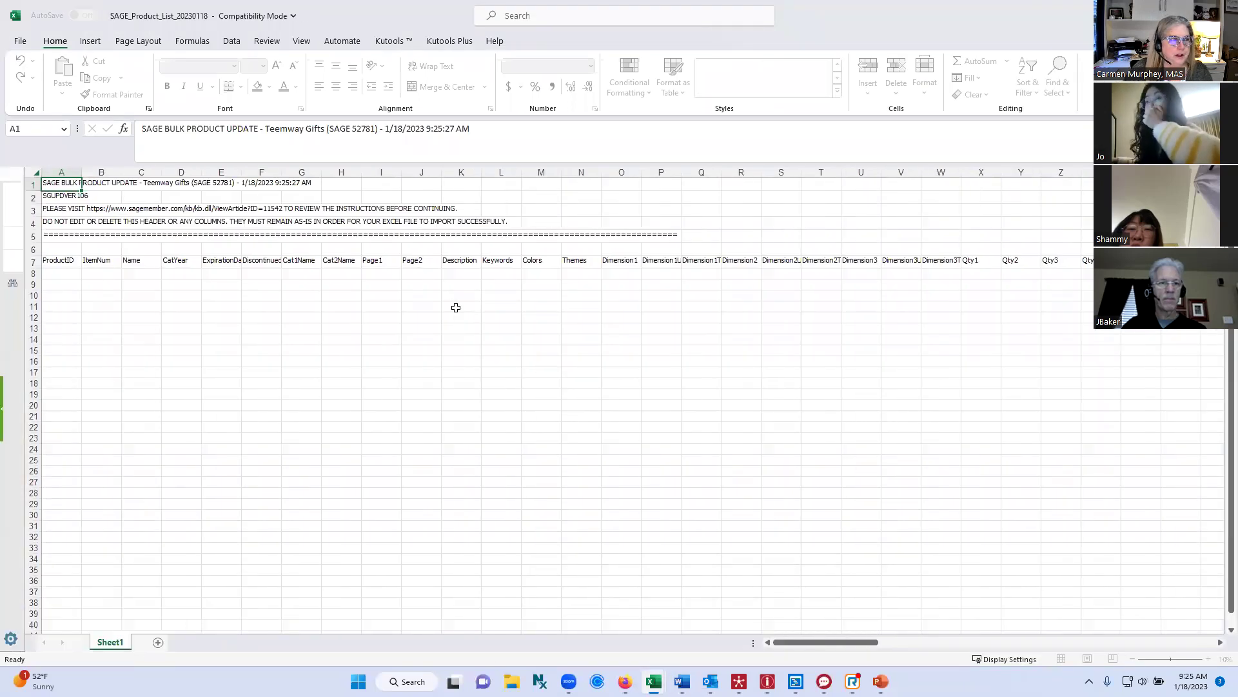
# Step: Examine the bulk update spreadsheet's header row from ProductID through InventoryMemo, then return to the ProductID column
pyautogui.click(55, 260)
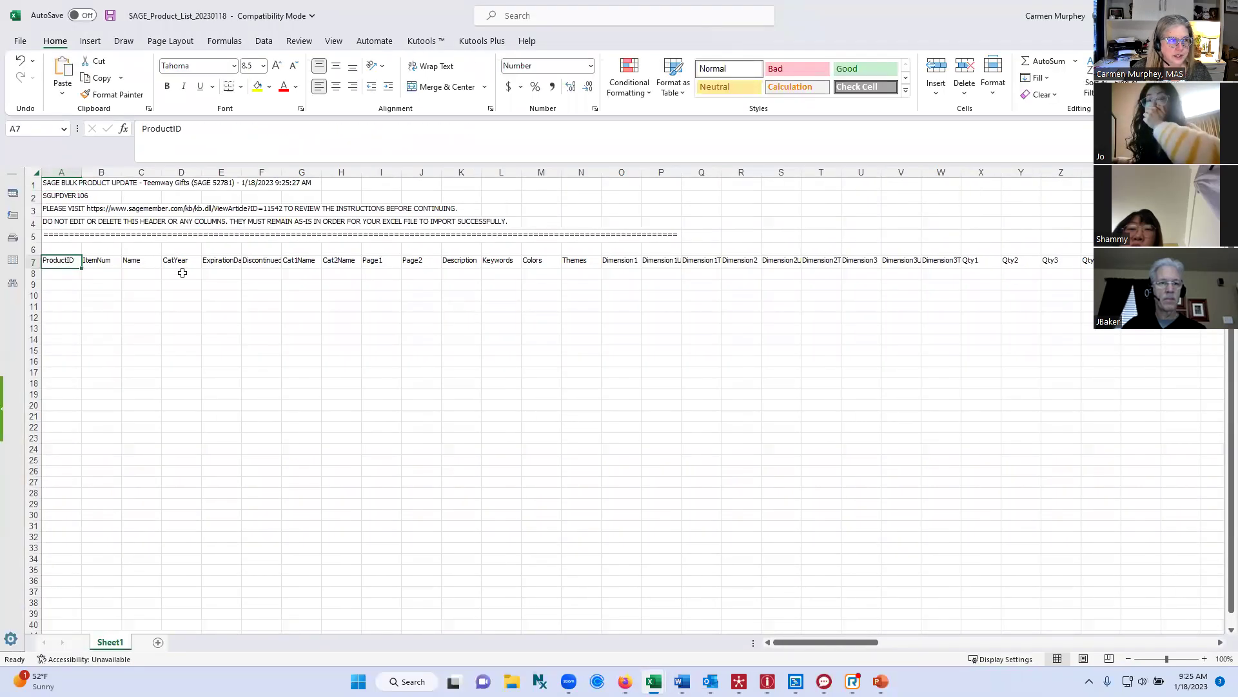
pyautogui.press('Right')
pyautogui.press('Right')
pyautogui.press('Right')
pyautogui.press('Right')
pyautogui.press('Right')
pyautogui.press('Right')
pyautogui.press('Right')
pyautogui.press('Right')
pyautogui.press('Right')
pyautogui.press('Right')
pyautogui.press('Right')
pyautogui.press('Right')
pyautogui.press('Right')
pyautogui.press('Right')
pyautogui.press('Right')
pyautogui.press('Right')
pyautogui.press('Right')
pyautogui.press('Right')
pyautogui.press('Right')
pyautogui.press('Right')
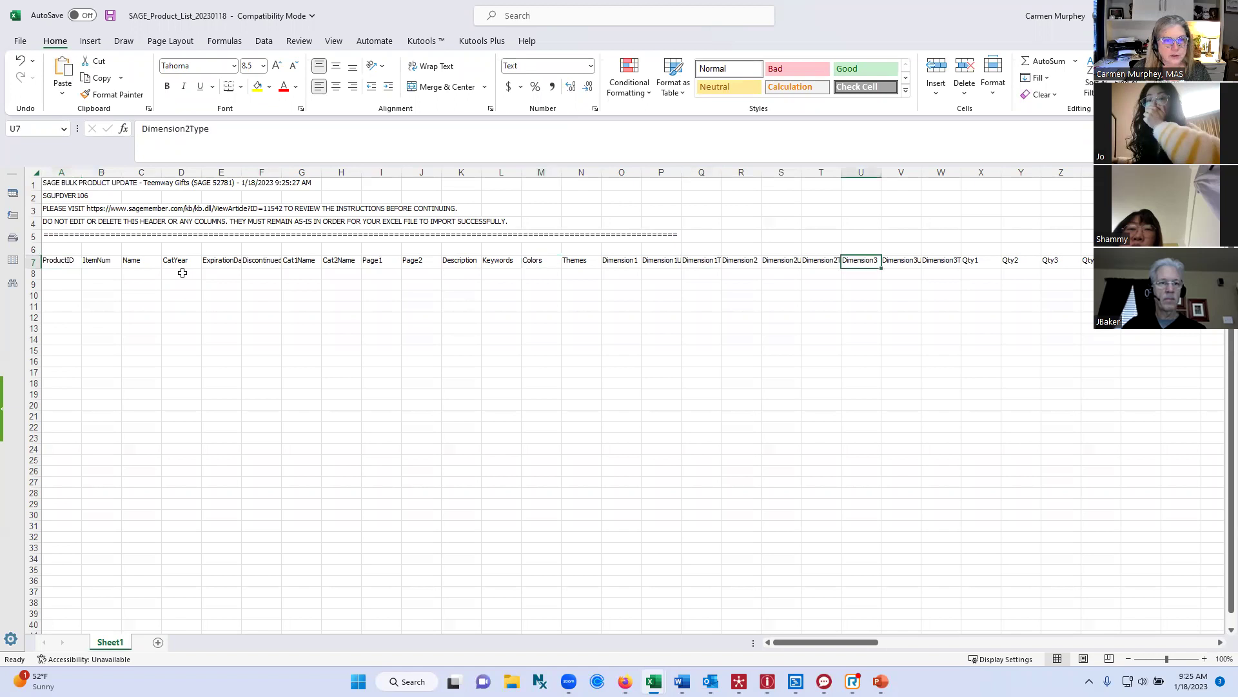
pyautogui.press('Right')
pyautogui.press('Right')
pyautogui.press('Right')
pyautogui.press('Right')
pyautogui.press('Right')
pyautogui.press('Right')
pyautogui.press('Right')
pyautogui.press('Right')
pyautogui.press('Right')
pyautogui.press('Right')
pyautogui.press('Right')
pyautogui.press('Right')
pyautogui.press('Right')
pyautogui.press('Right')
pyautogui.press('Right')
pyautogui.press('Right')
pyautogui.press('Right')
pyautogui.press('Right')
pyautogui.press('Right')
pyautogui.press('Right')
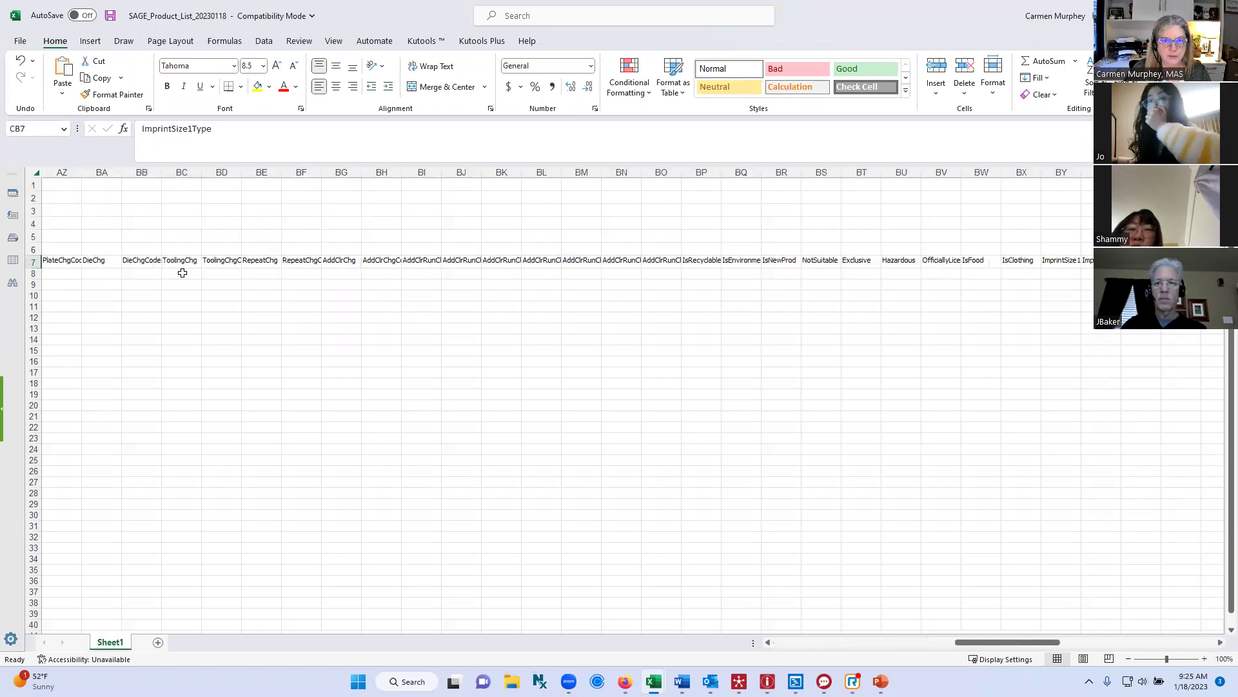
pyautogui.press('Right')
pyautogui.press('Right')
pyautogui.press('Right')
pyautogui.press('Right')
pyautogui.press('Right')
pyautogui.press('Right')
pyautogui.press('Right')
pyautogui.press('Right')
pyautogui.press('Right')
pyautogui.press('Right')
pyautogui.press('Right')
pyautogui.press('Right')
pyautogui.press('Right')
pyautogui.press('Right')
pyautogui.press('Right')
pyautogui.press('Right')
pyautogui.press('Right')
pyautogui.press('Right')
pyautogui.press('Right')
pyautogui.press('Right')
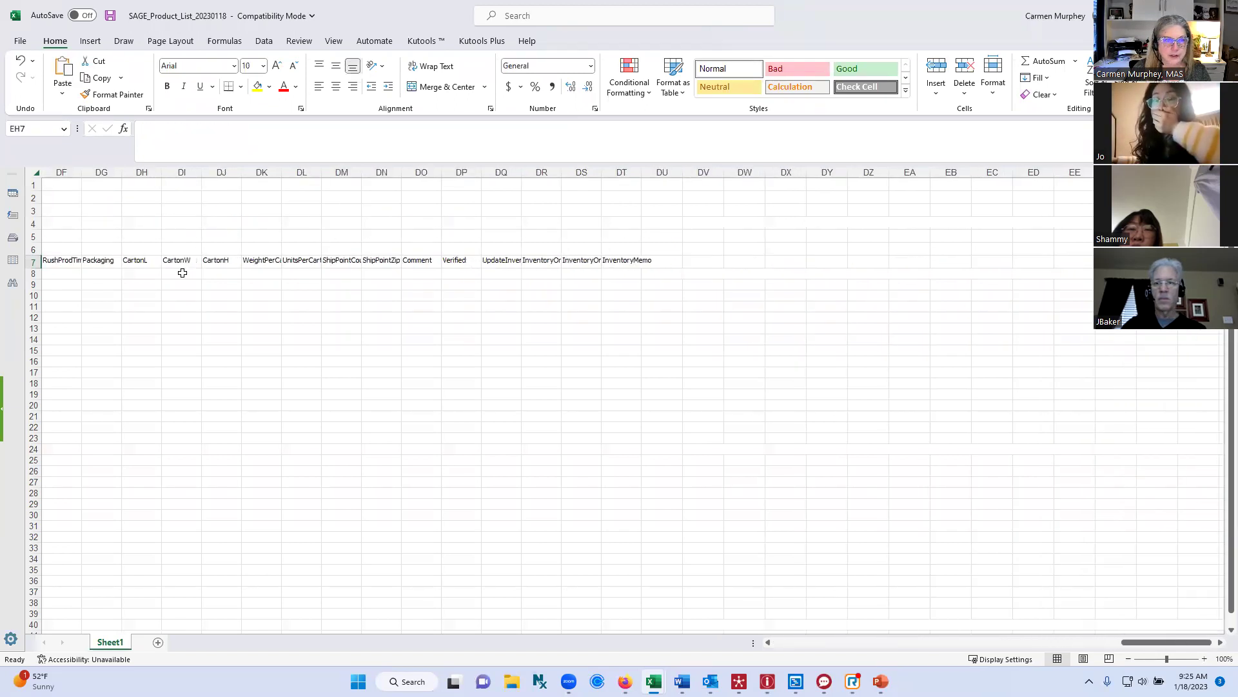
pyautogui.click(619, 258)
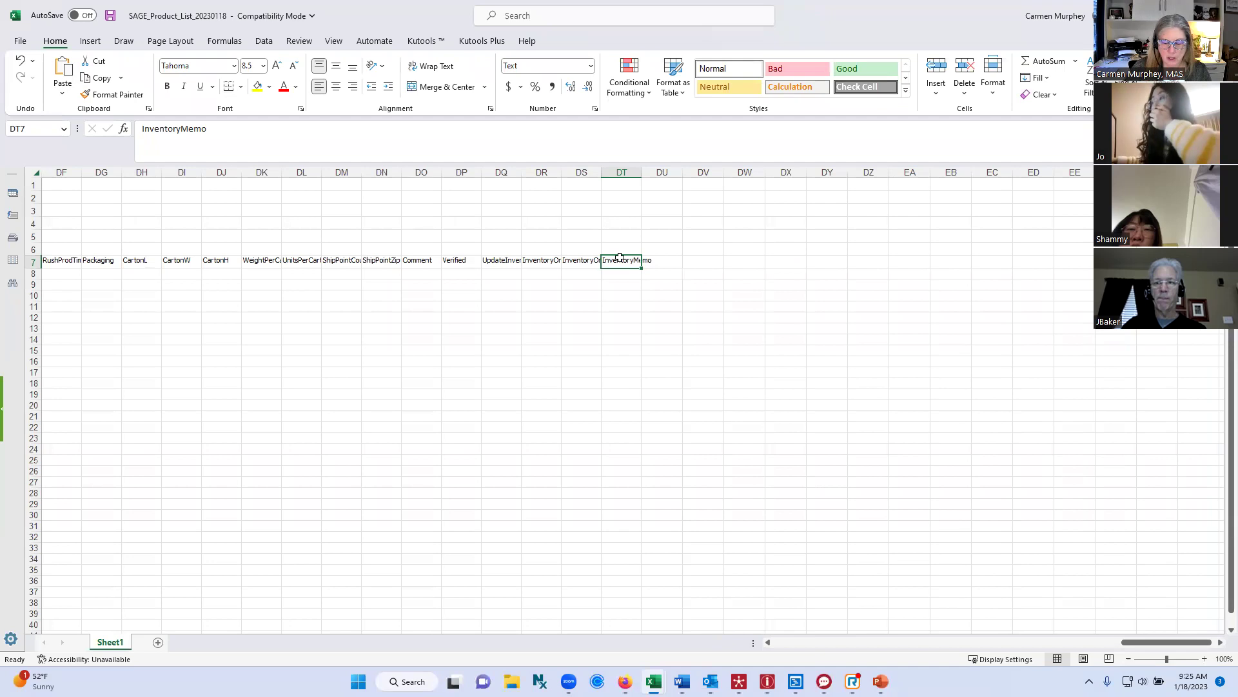
pyautogui.press('Home')
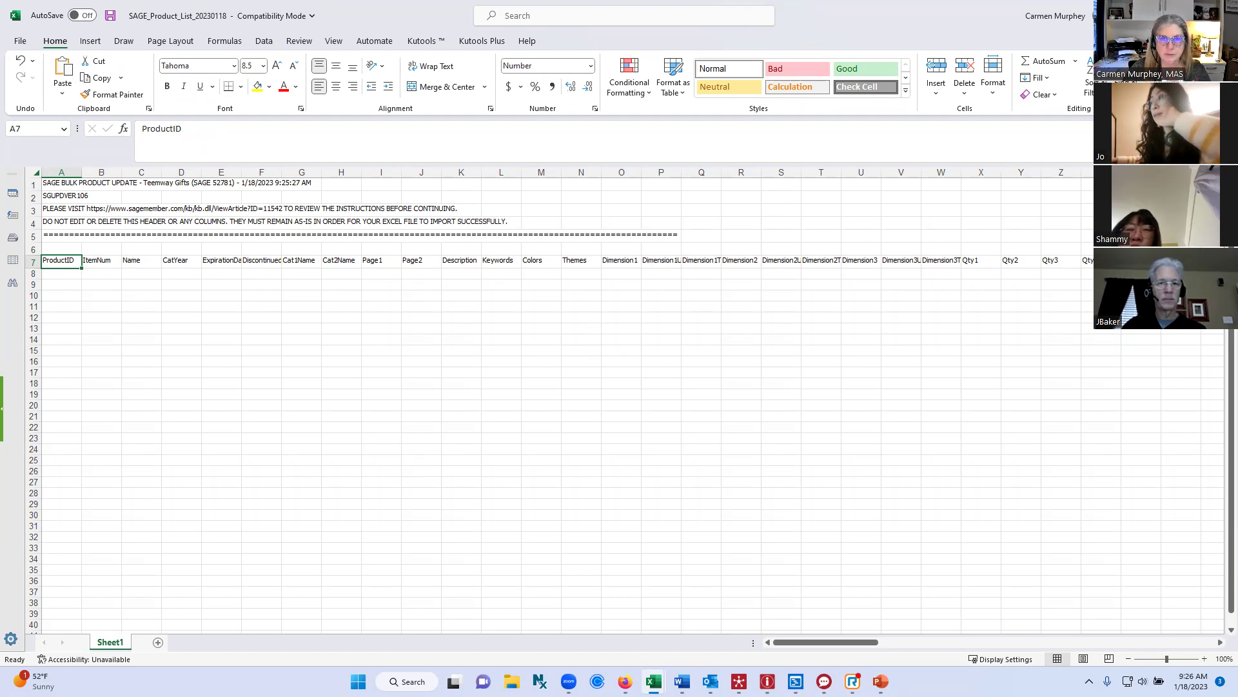
# Step: Close the Bulk Product Update window in SAGE Supplier Center and switch to SAGE Online
pyautogui.hotkey('alt', 'Tab')
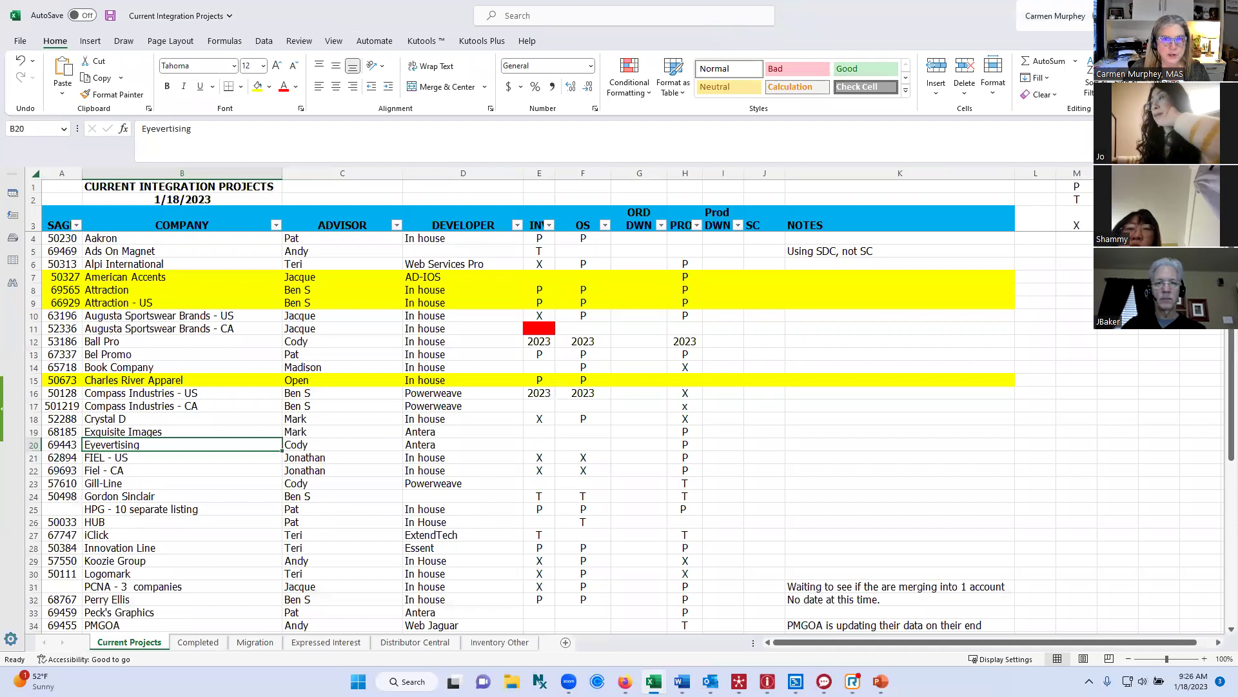
pyautogui.hotkey('alt', 'Tab')
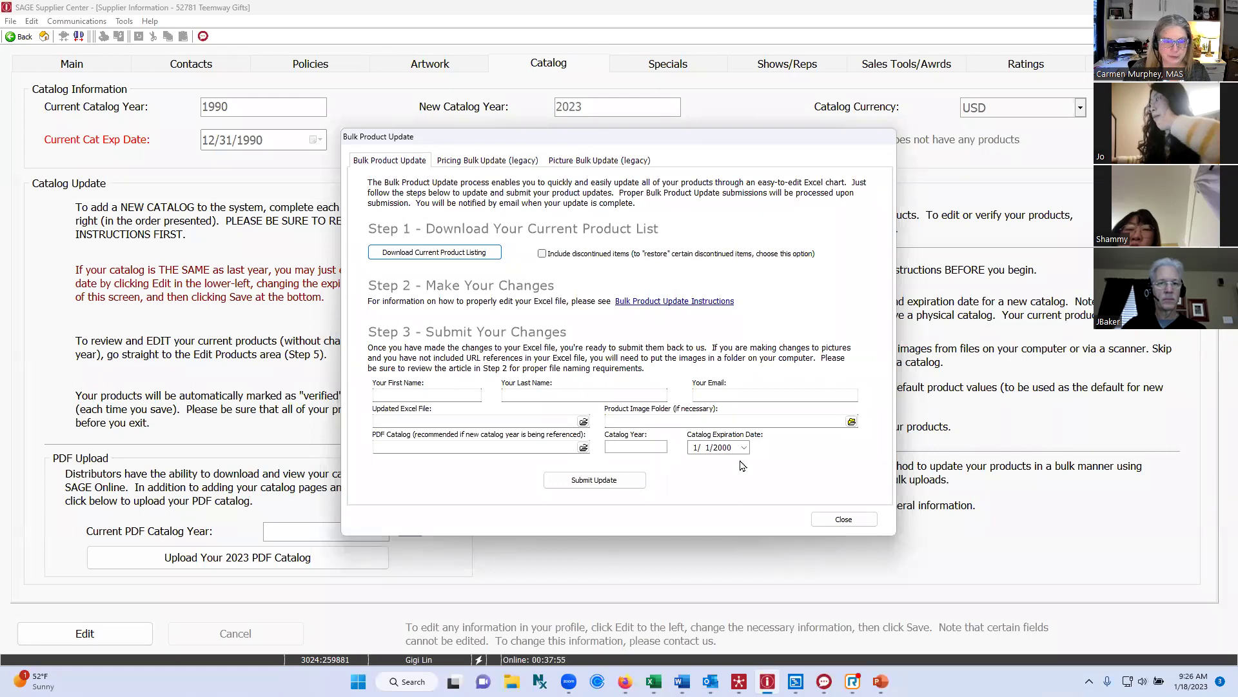
pyautogui.click(844, 519)
pyautogui.click(738, 682)
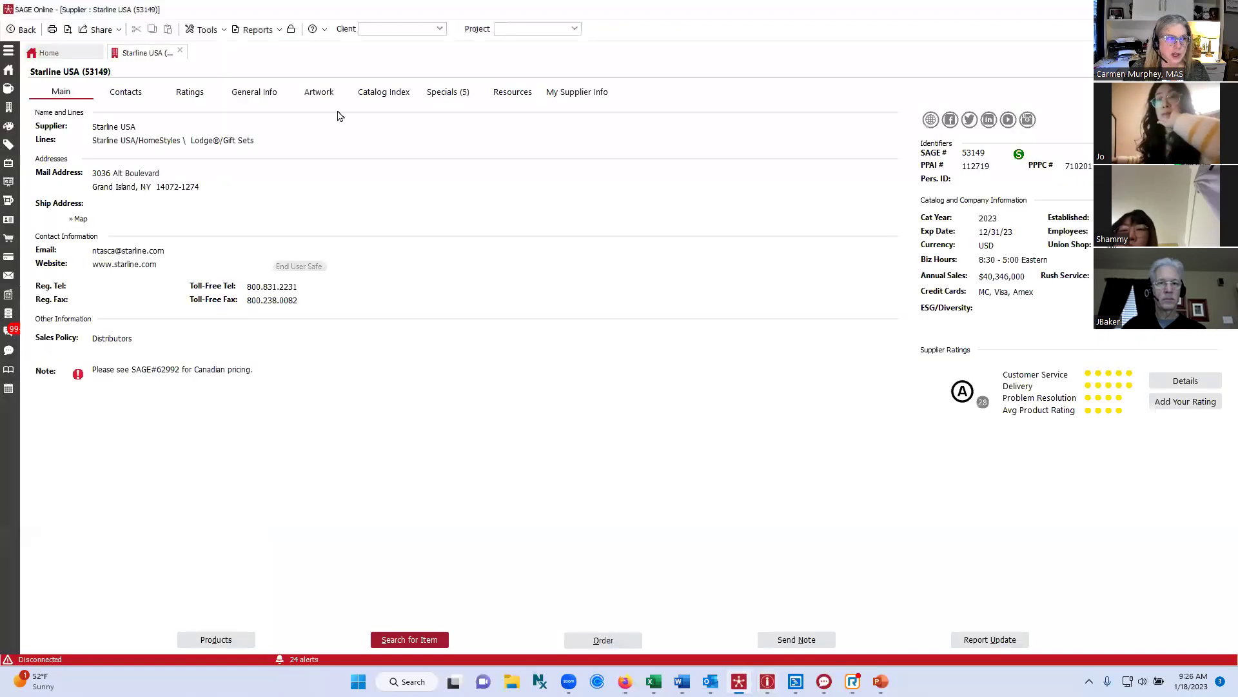
# Step: Return to the supplier search, search for "ariel", and open the Ariel Premium Supply Inc listing
pyautogui.click(23, 29)
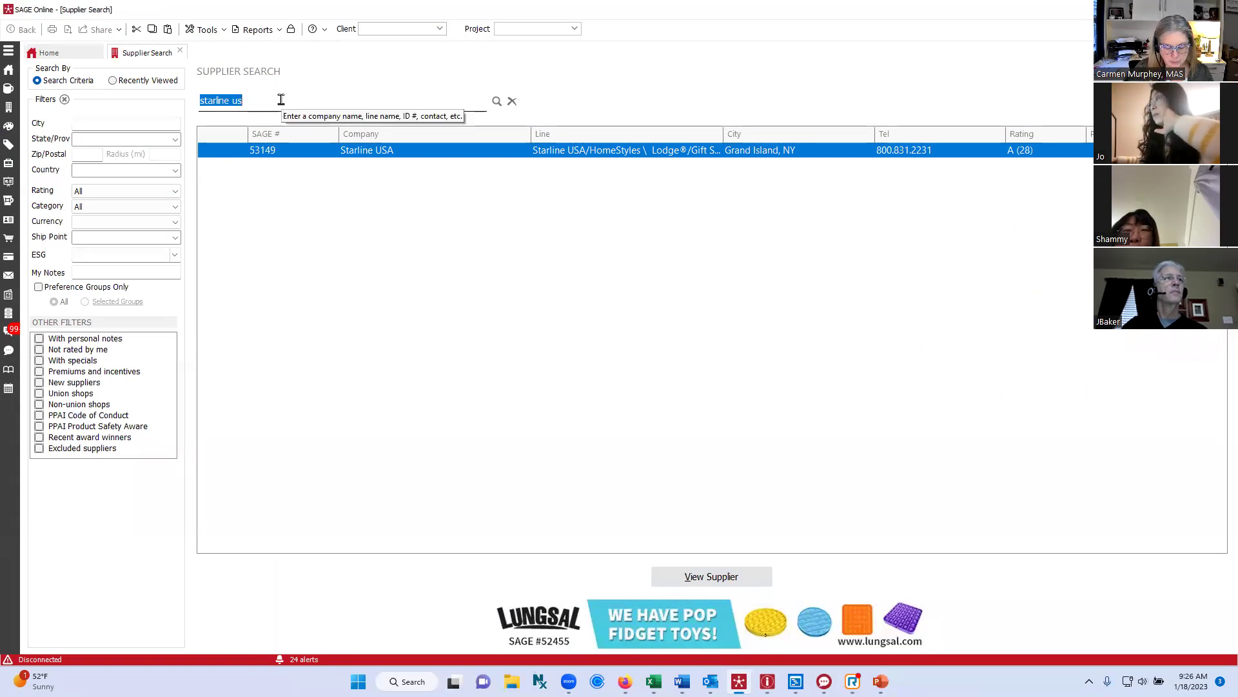
pyautogui.write('ariel')
pyautogui.press('Return')
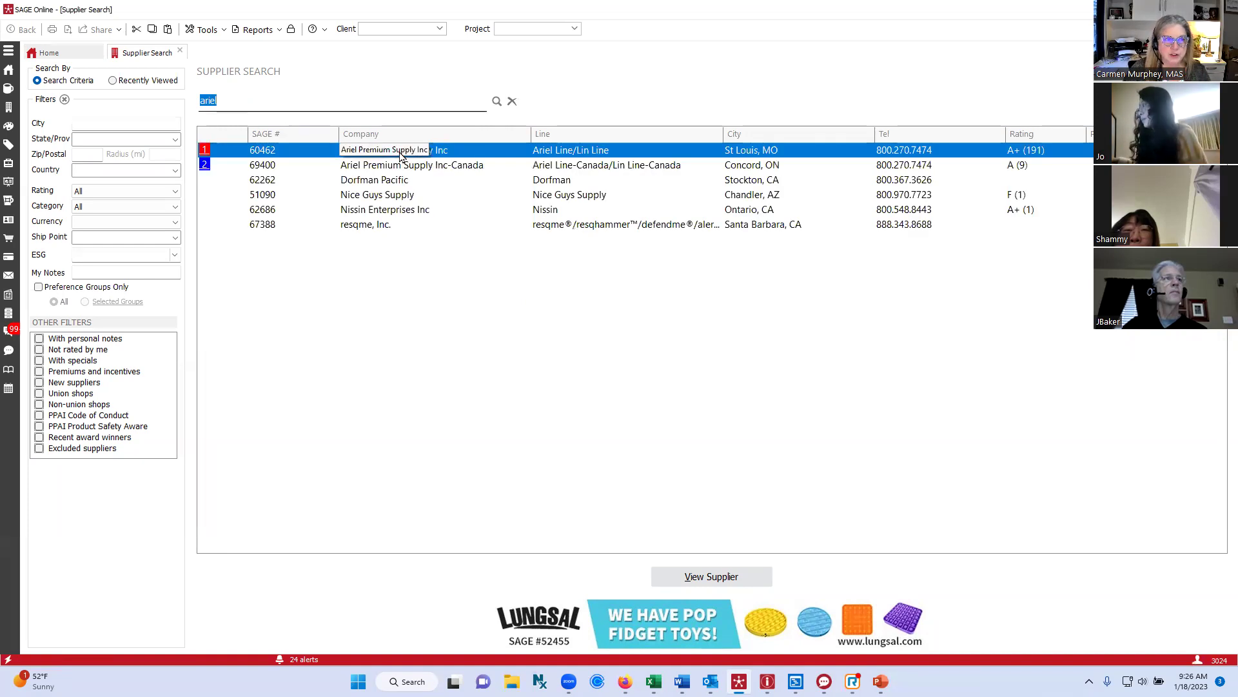
pyautogui.doubleClick(453, 154)
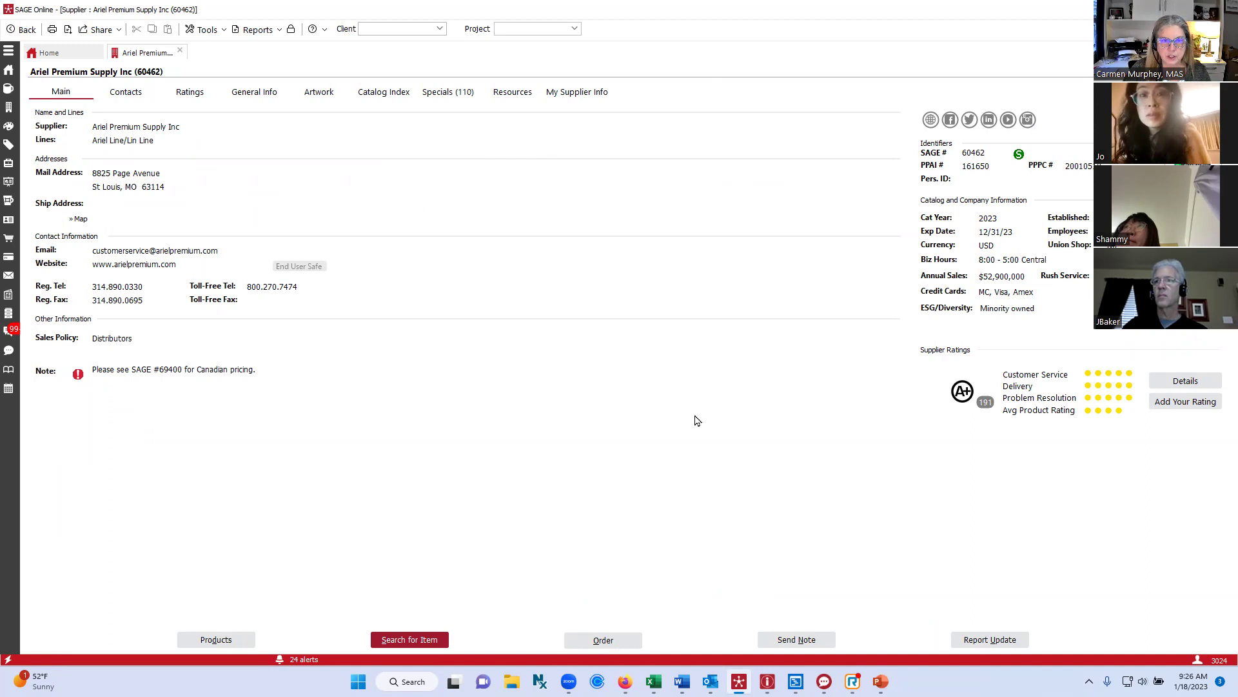
# Step: Review the supplier's contacts, ratings, general information and artwork details
pyautogui.click(125, 94)
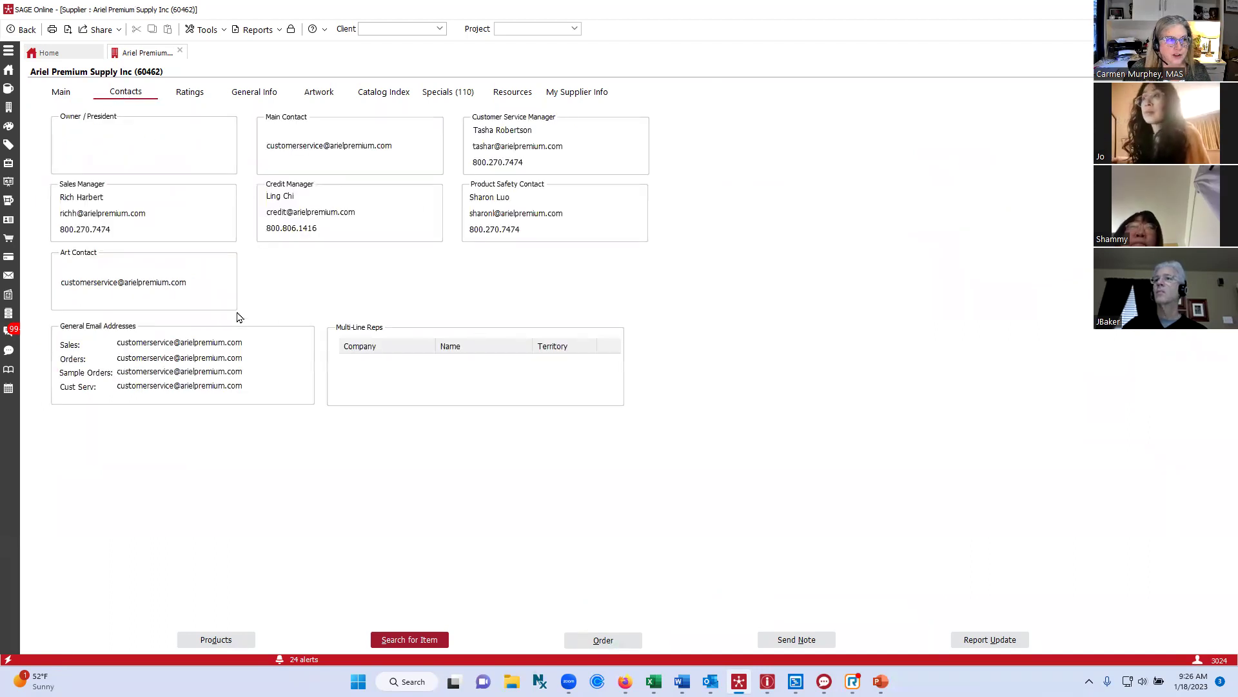
pyautogui.click(188, 93)
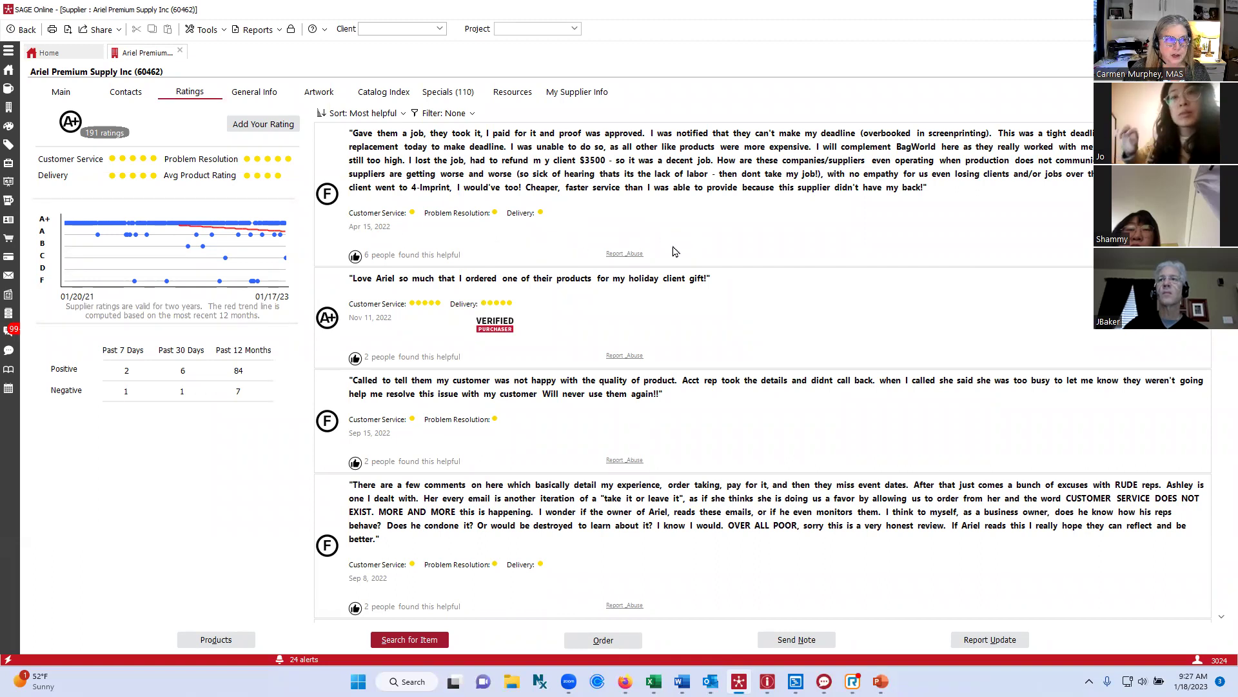
pyautogui.click(251, 95)
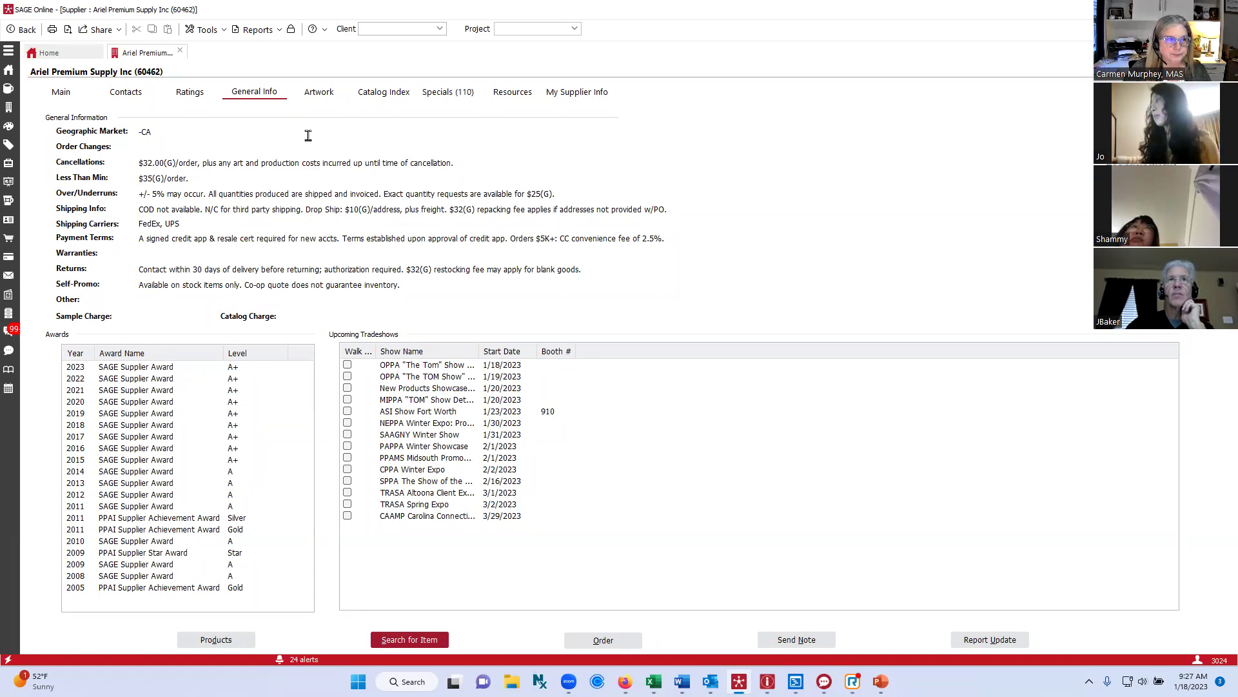
pyautogui.click(324, 97)
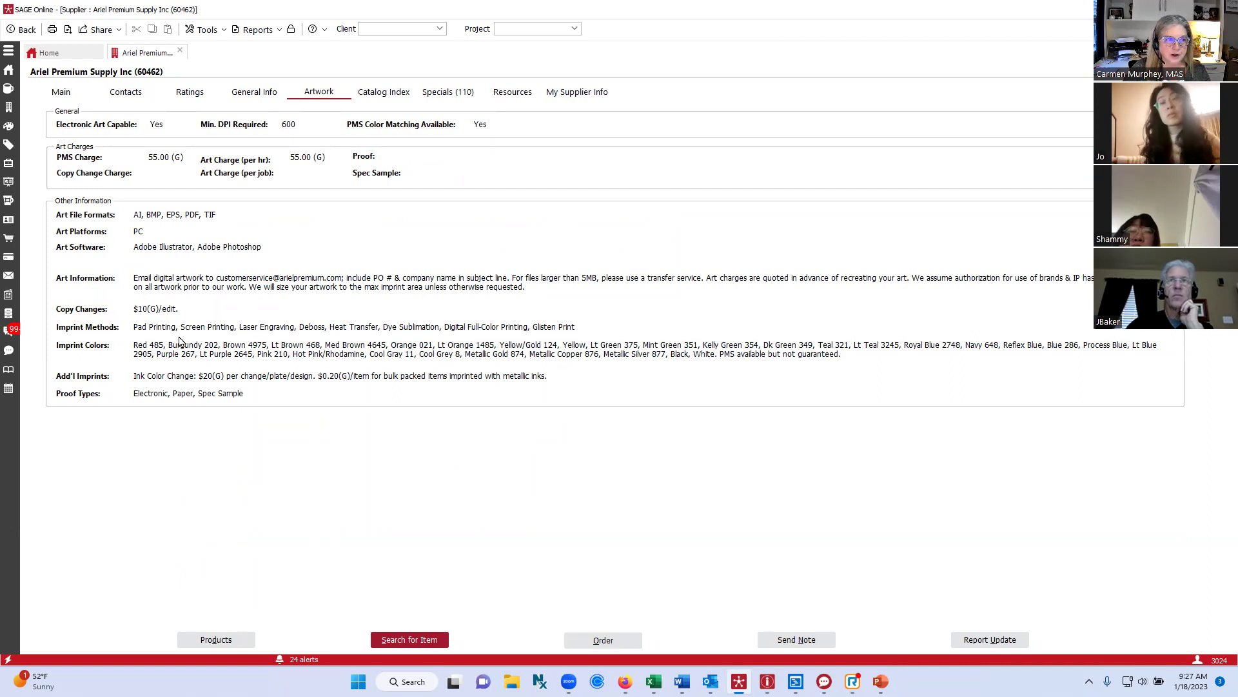
# Step: View the supplier's catalog page pictures for pages 22 and 23, then return to the catalog index
pyautogui.click(387, 94)
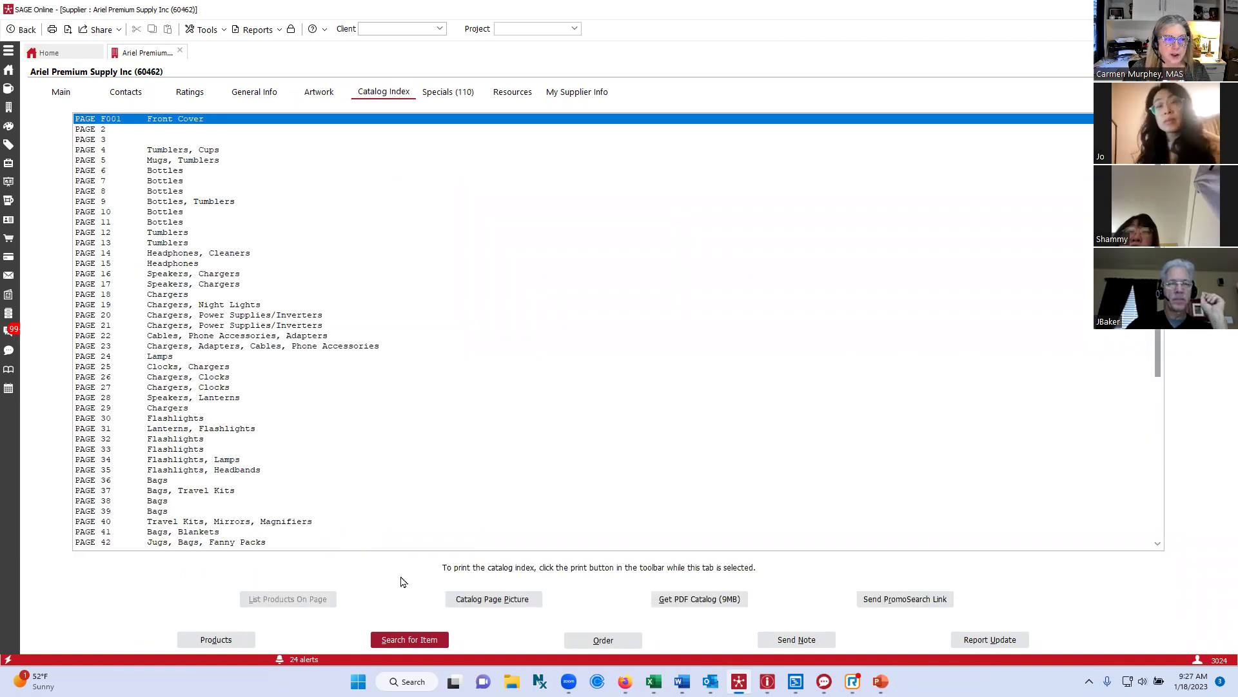
pyautogui.click(187, 335)
pyautogui.click(503, 599)
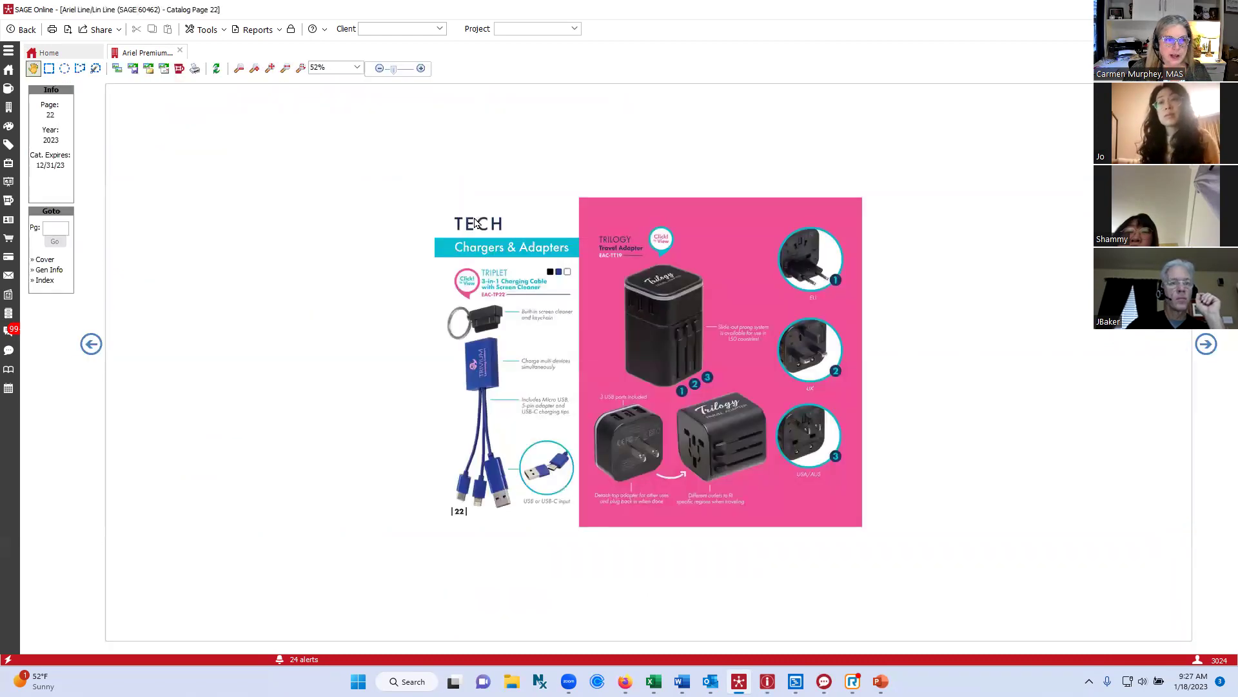
pyautogui.click(1205, 345)
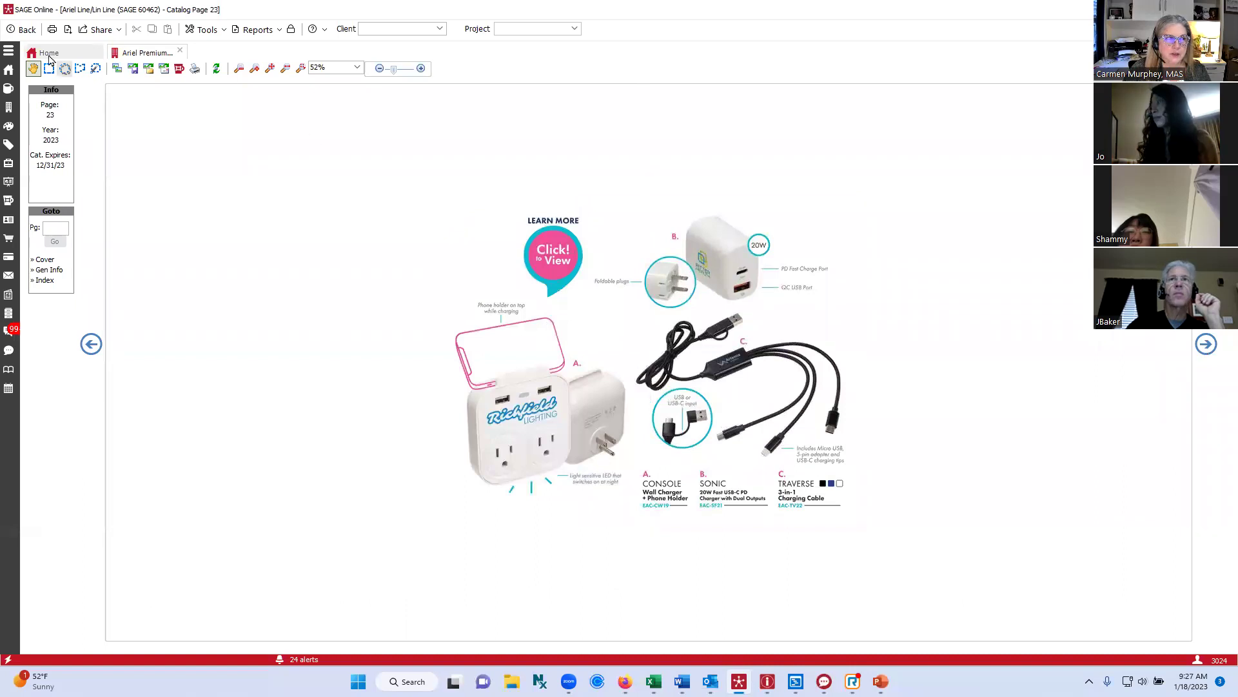
pyautogui.click(27, 30)
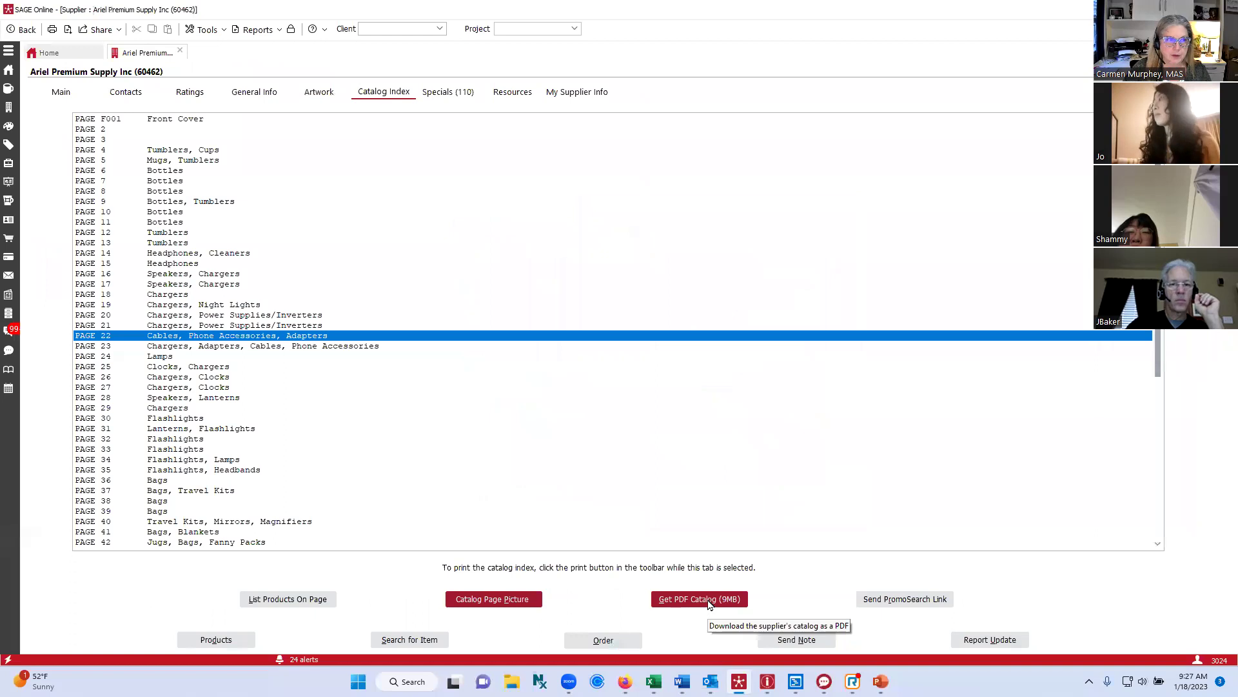
# Step: View the supplier's special offer for the WHF-NR22 Round Nylon-Covered Hot/Cold Pack, then leave the offer
pyautogui.click(445, 96)
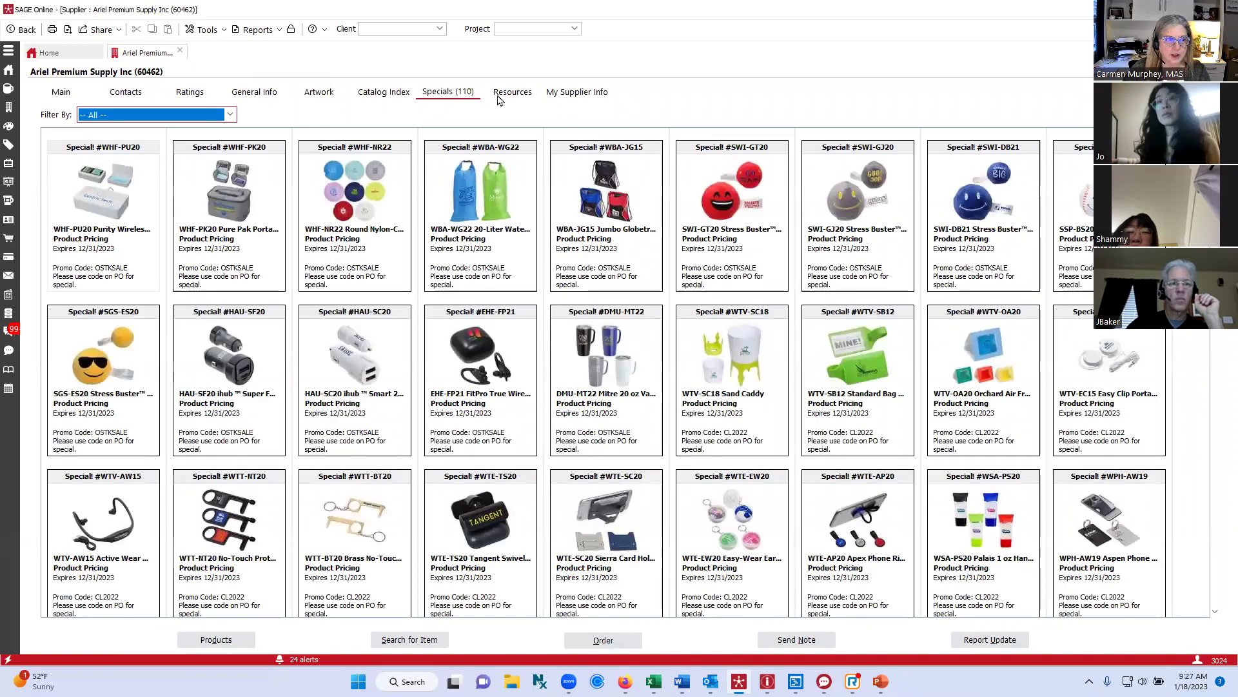
pyautogui.doubleClick(354, 204)
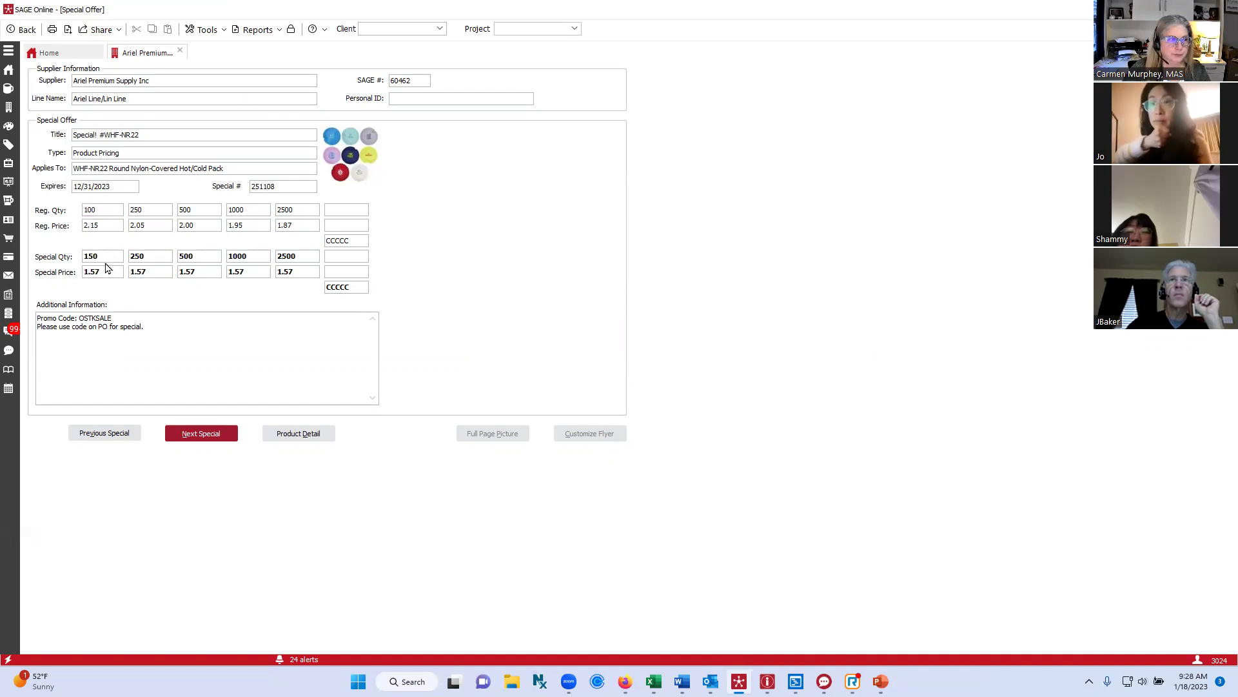
pyautogui.click(22, 29)
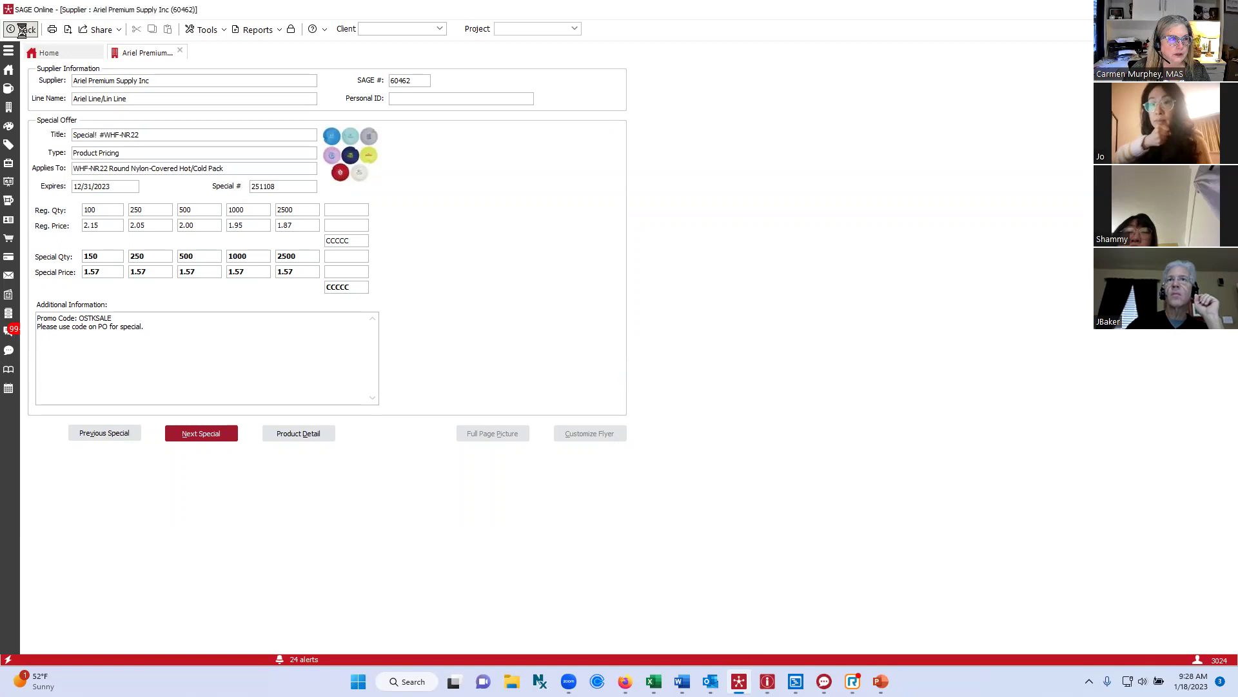
# Step: List the supplier's products, open the DBT-AT19 Atrium 25 oz Aluminum Bottle, and view its black and blue blank pictures
pyautogui.click(208, 640)
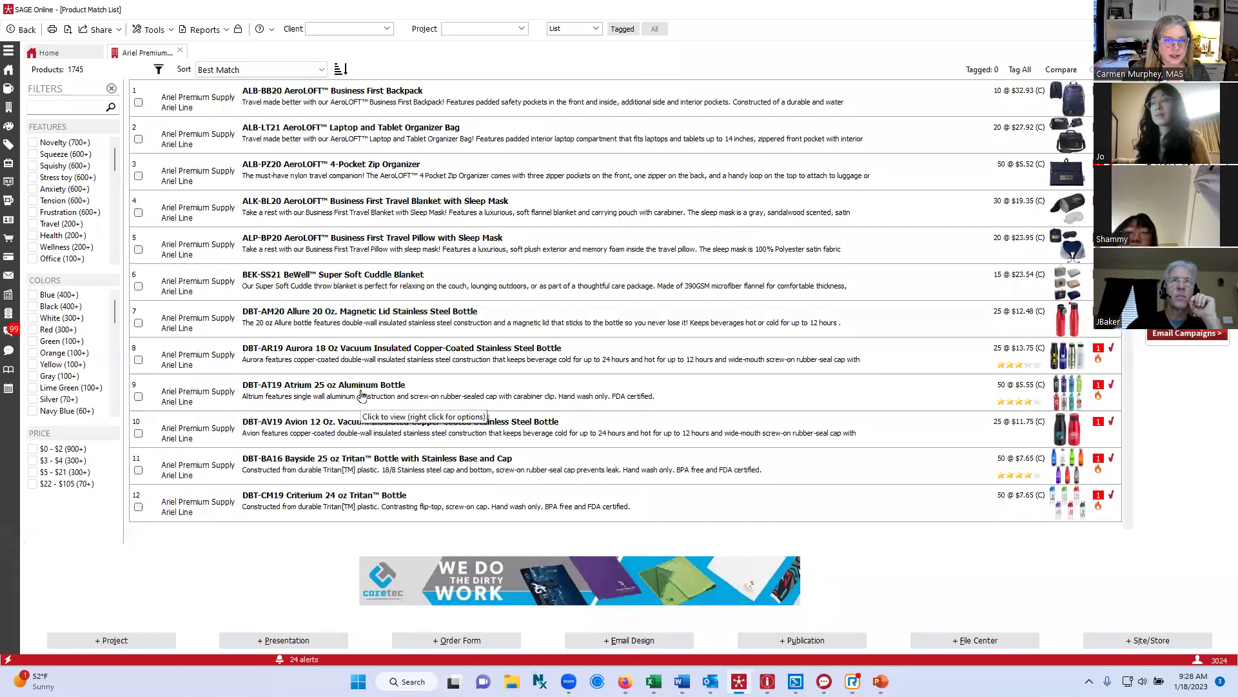
pyautogui.doubleClick(326, 391)
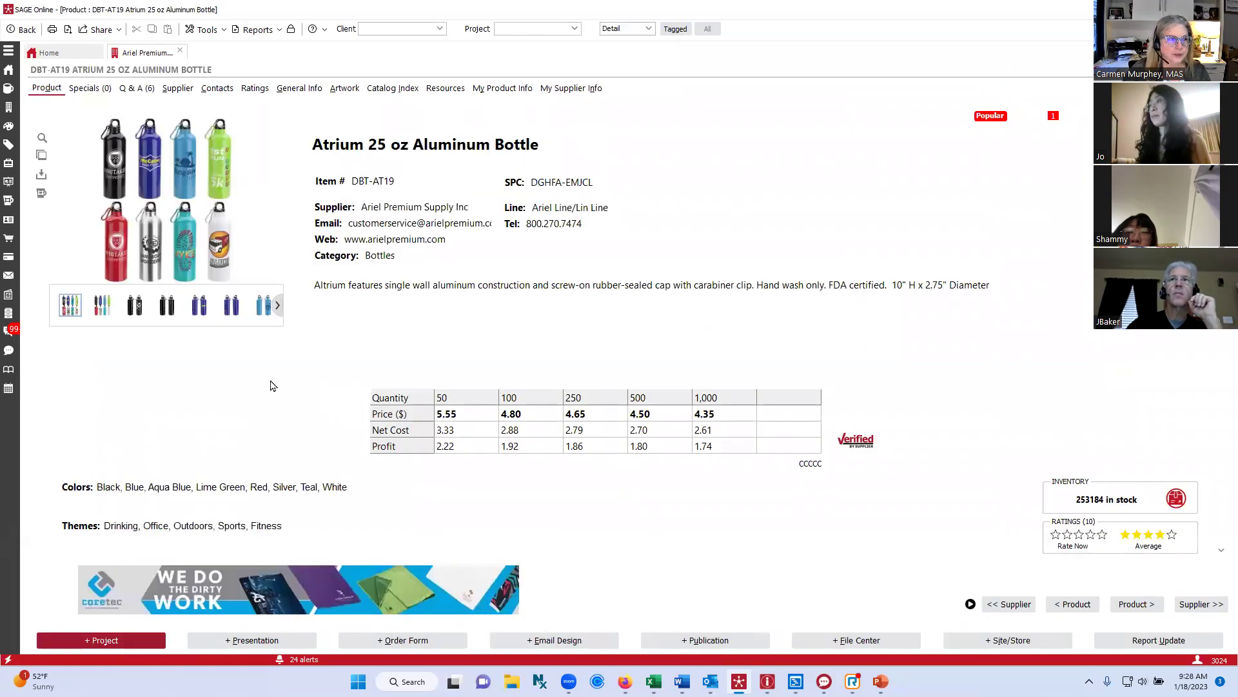
pyautogui.click(166, 308)
pyautogui.click(231, 314)
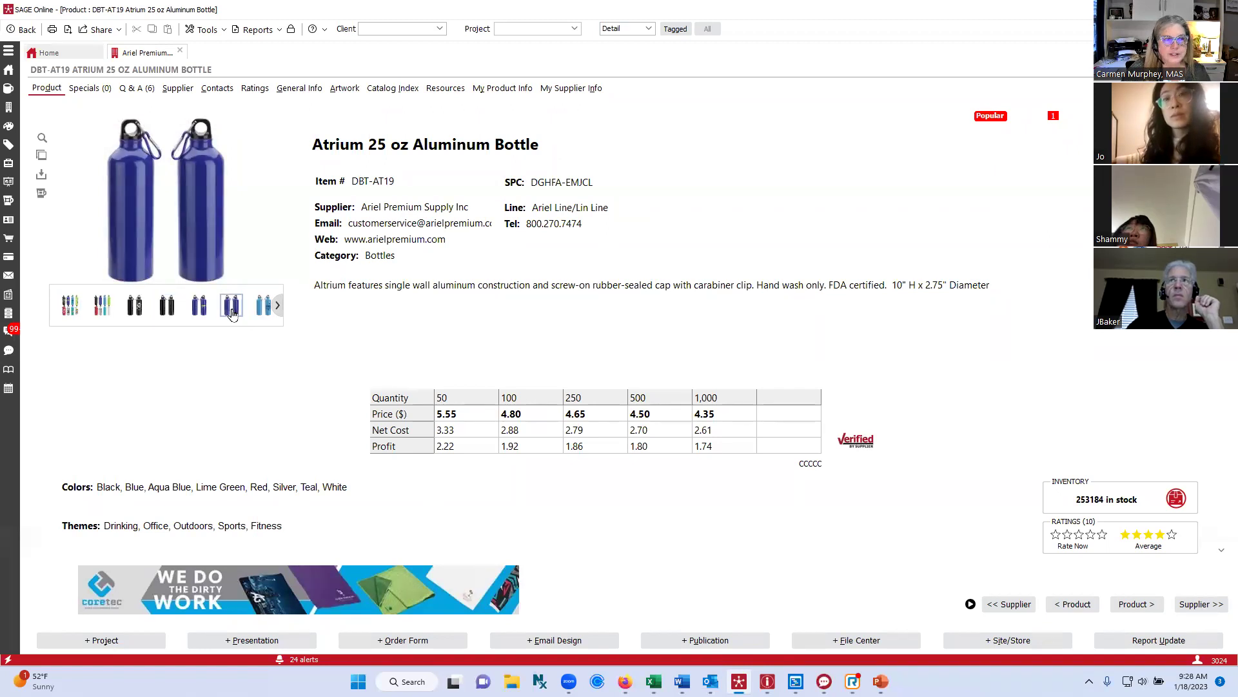
# Step: Preview the Aqua Blue Blank bottle image in the Virtual Design Studio, then close the studio without saving
pyautogui.click(42, 196)
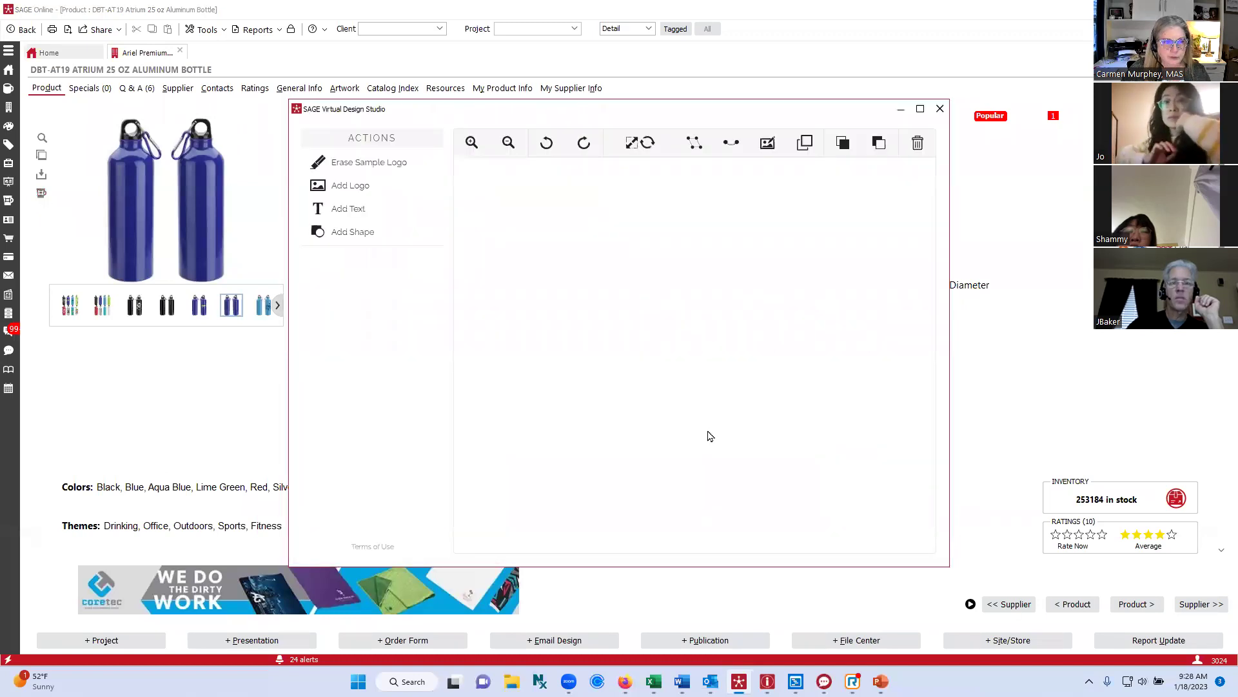
pyautogui.click(792, 520)
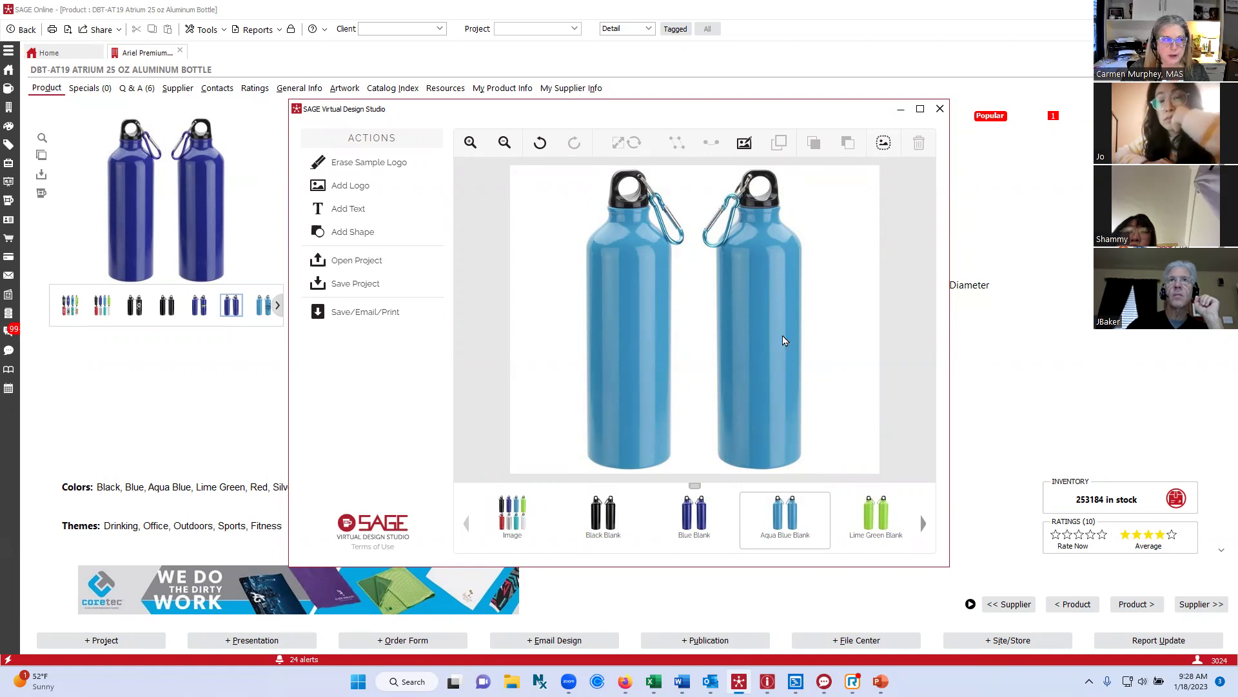
pyautogui.click(940, 109)
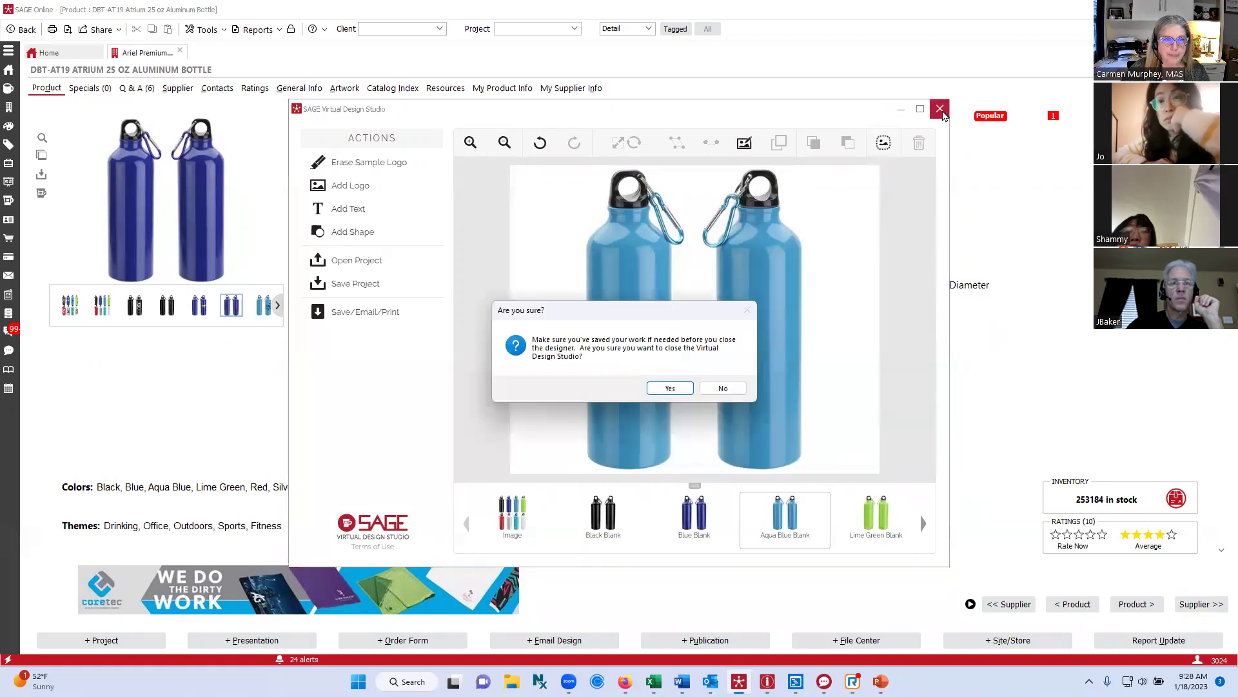
pyautogui.click(671, 389)
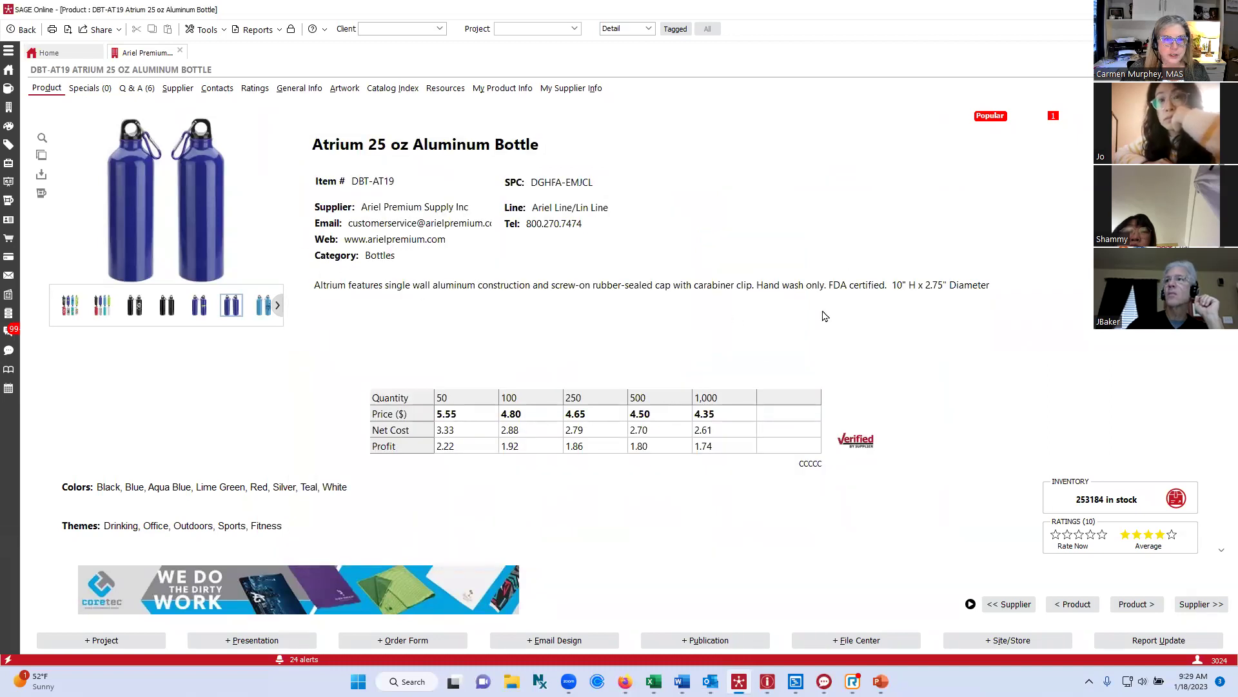
# Step: Review the bottle's pricing, colors, themes, decoration, imprint options and one-time charges
pyautogui.scroll(-1, 612, 436)
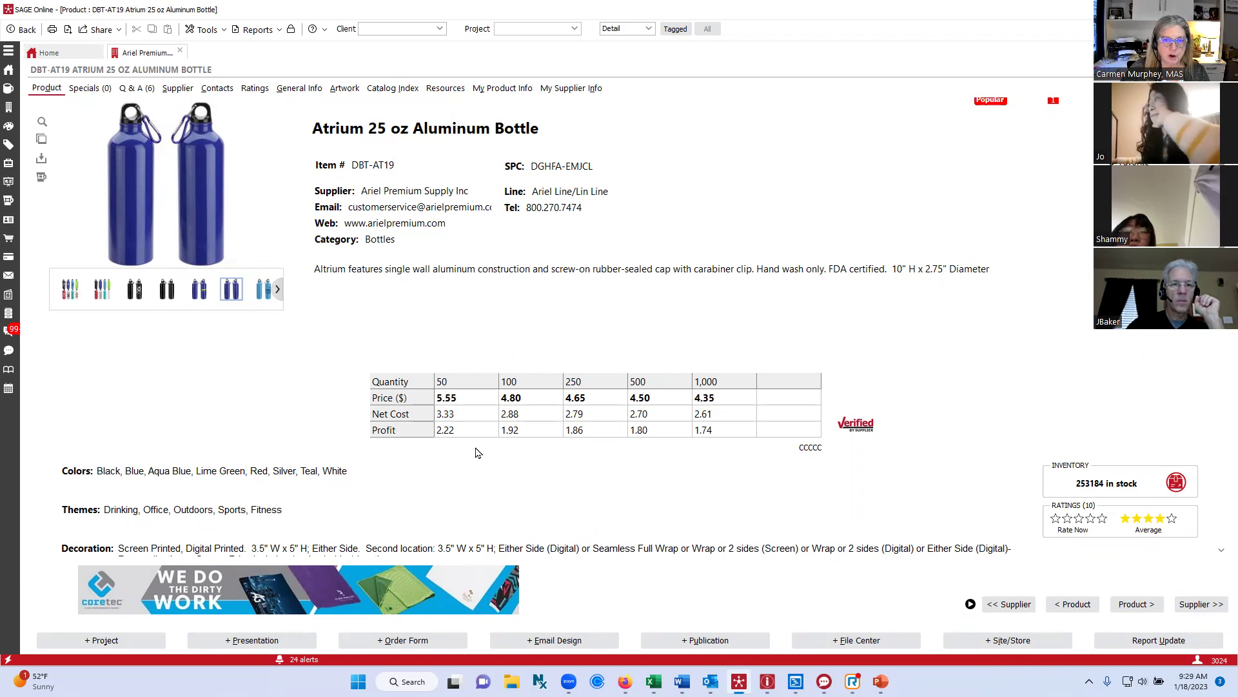
pyautogui.scroll(-3, 462, 451)
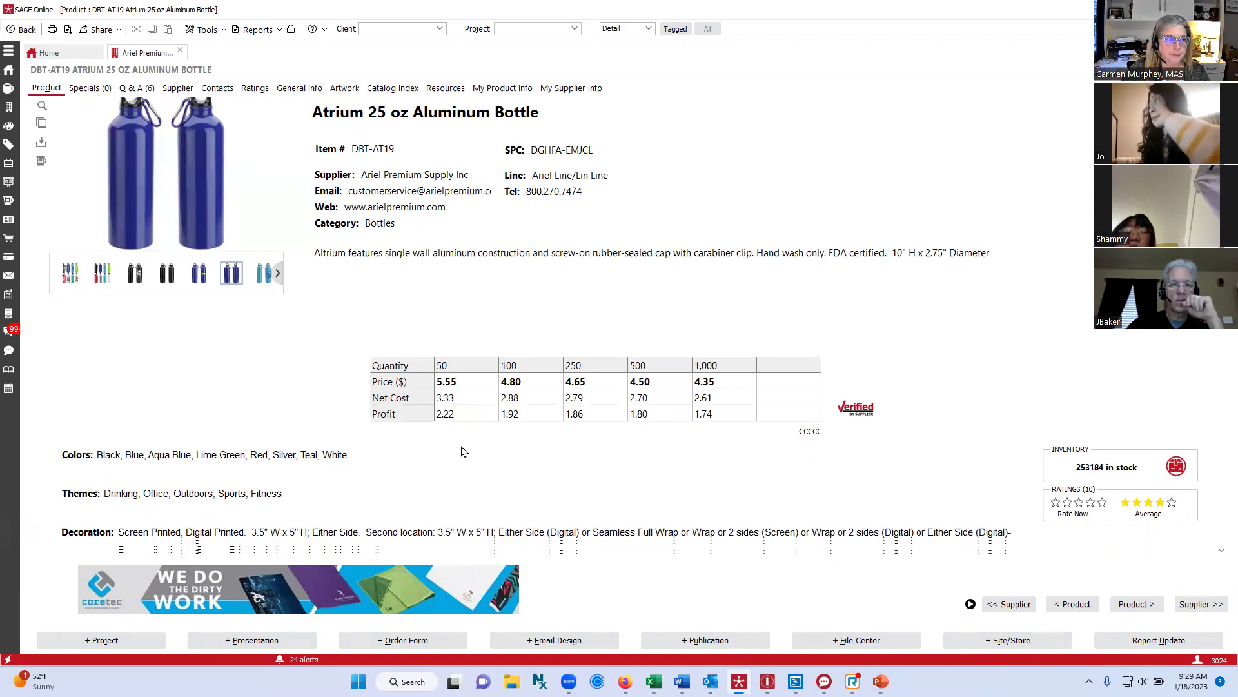
pyautogui.scroll(-1, 467, 446)
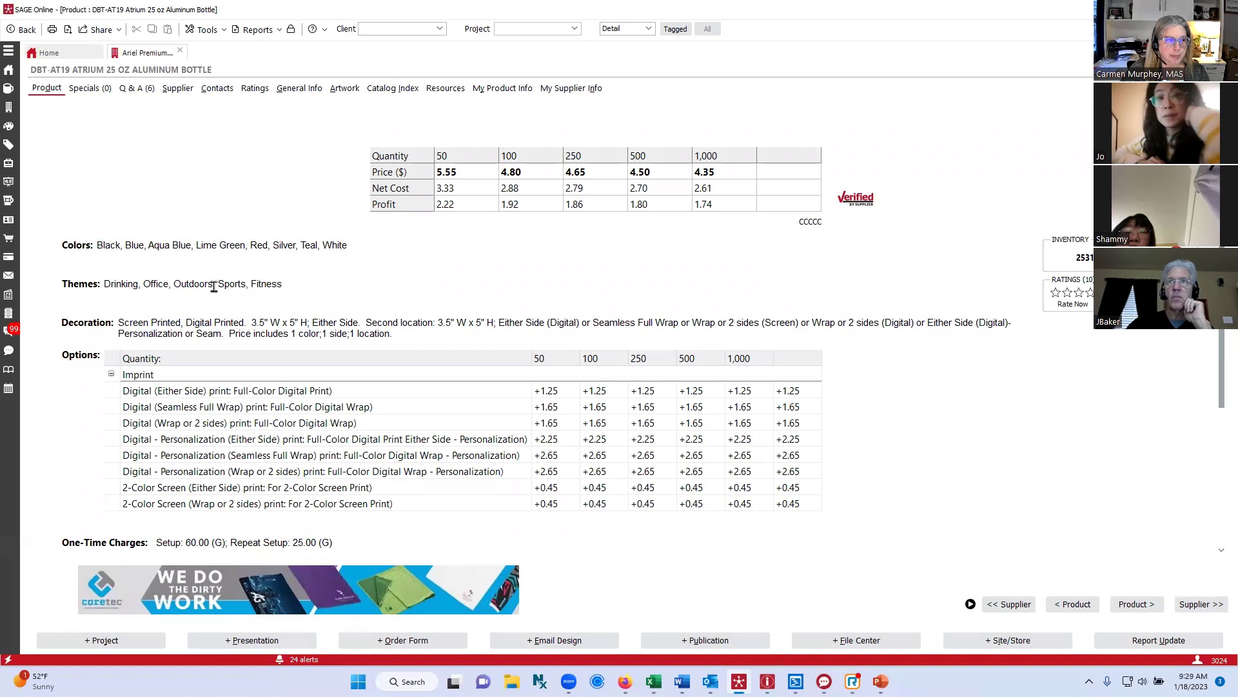
pyautogui.scroll(-1, 213, 291)
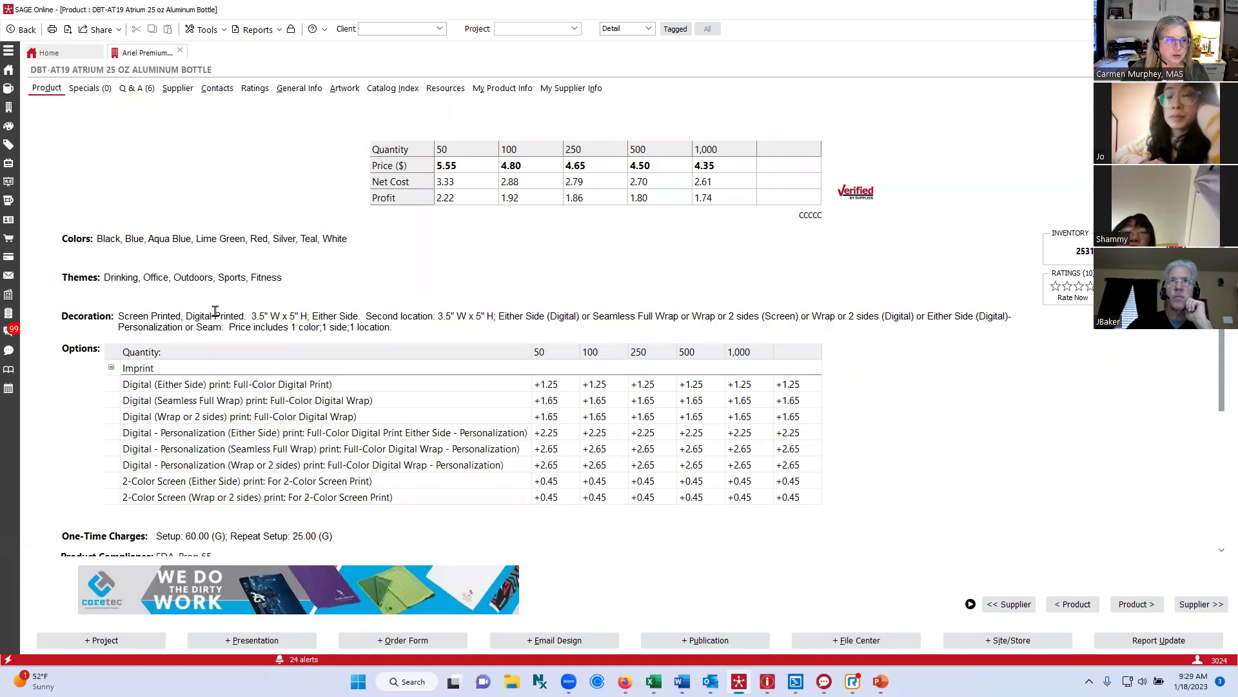
pyautogui.scroll(-1, 361, 365)
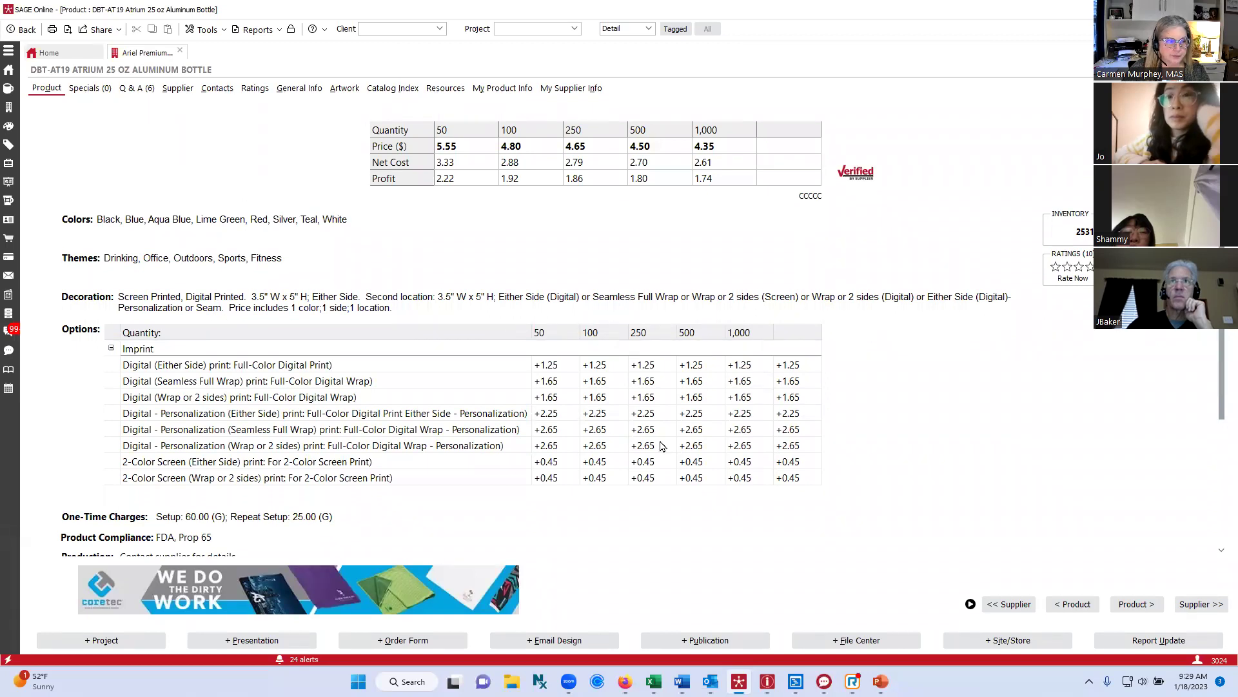
# Step: Review the bottle's compliance, production, packaging, shipping, origin and keyword details, then return to its main product information
pyautogui.scroll(-5, 661, 442)
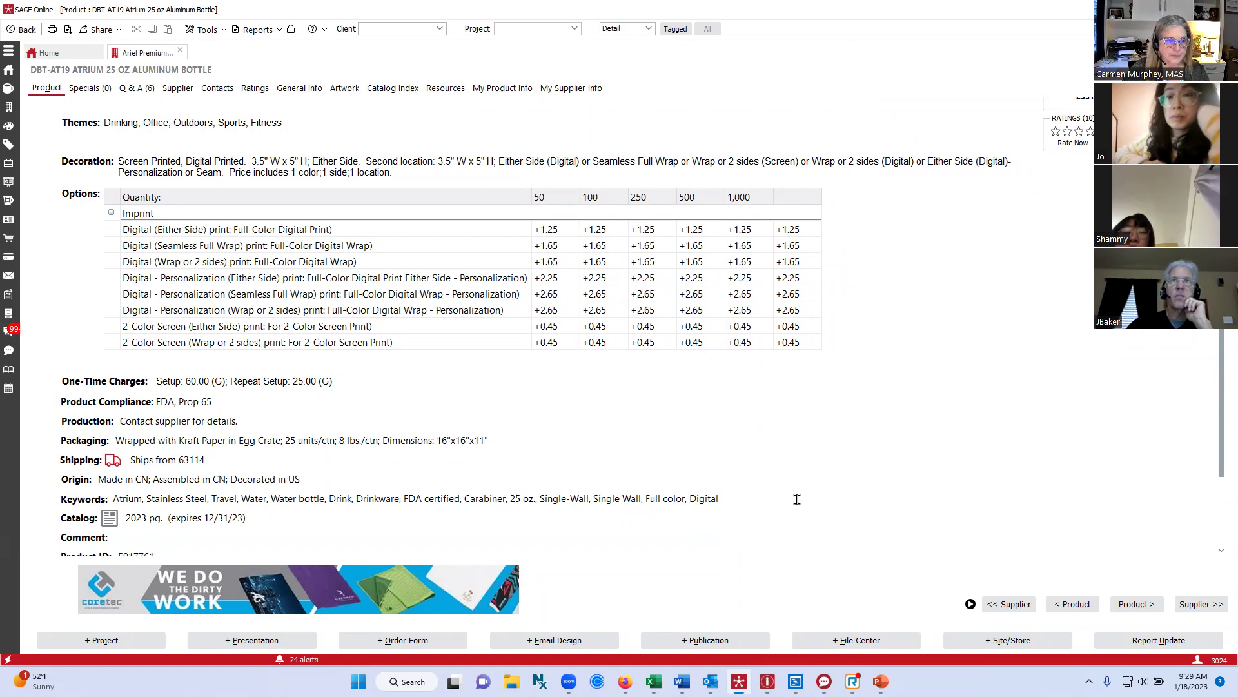
pyautogui.scroll(4, 797, 499)
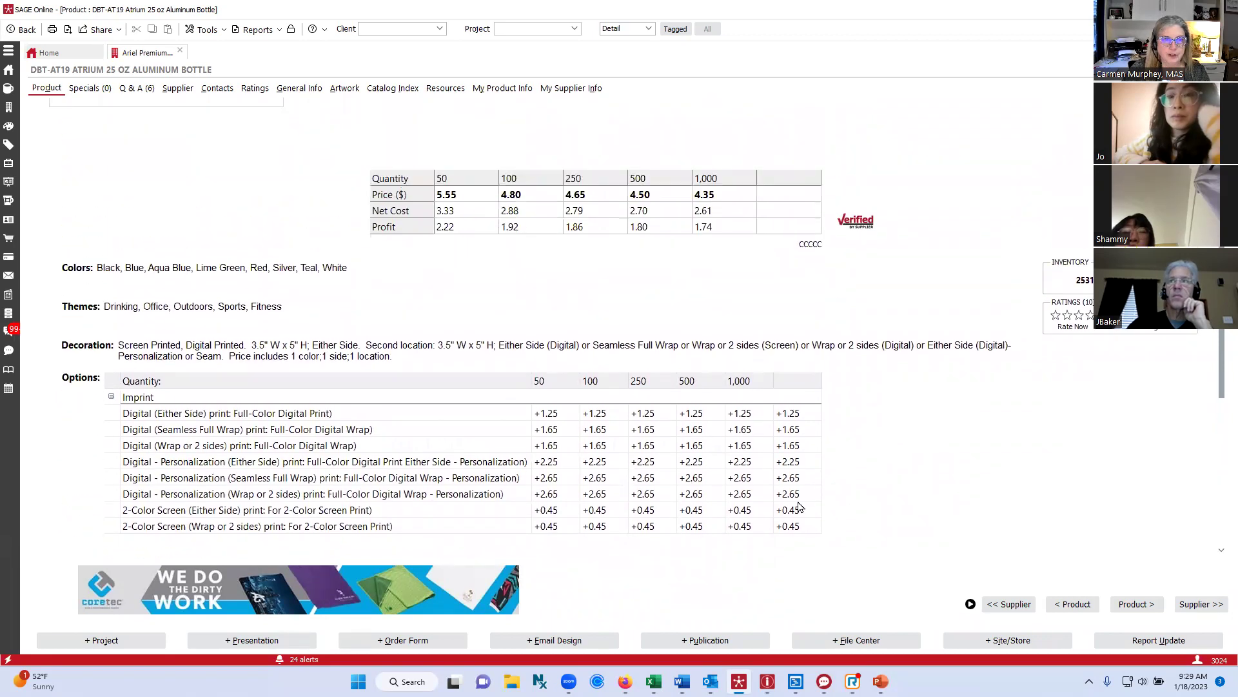
pyautogui.scroll(1, 892, 524)
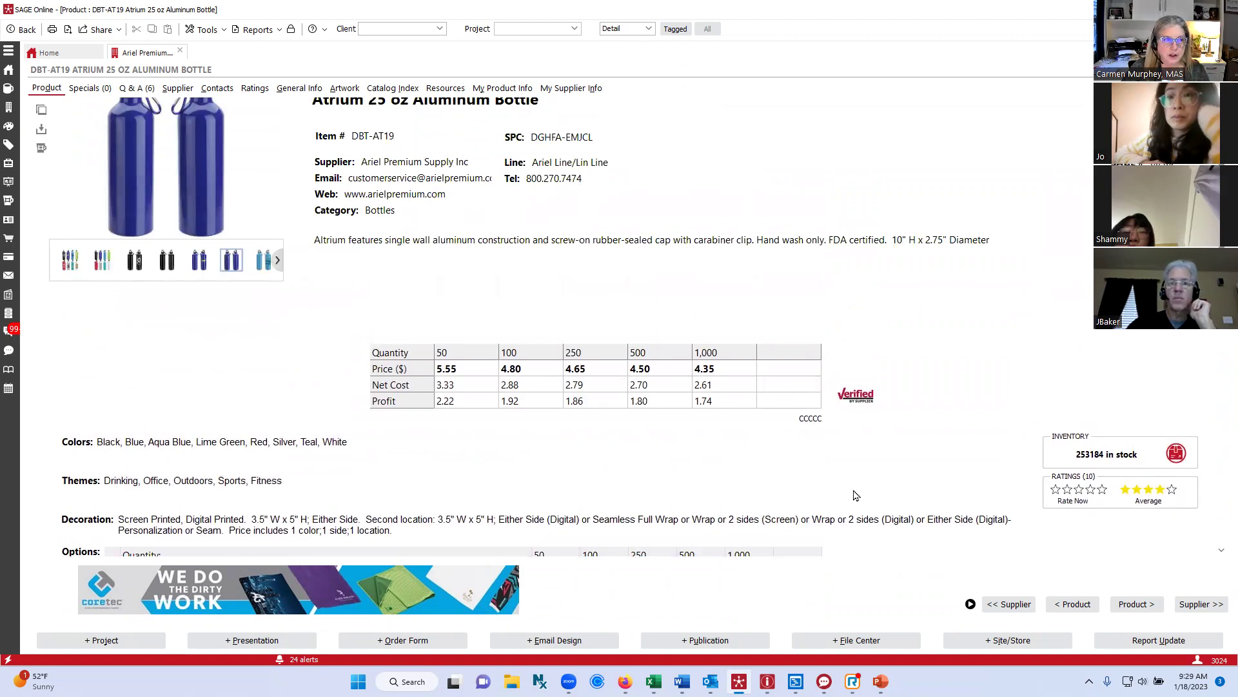
pyautogui.scroll(1, 855, 496)
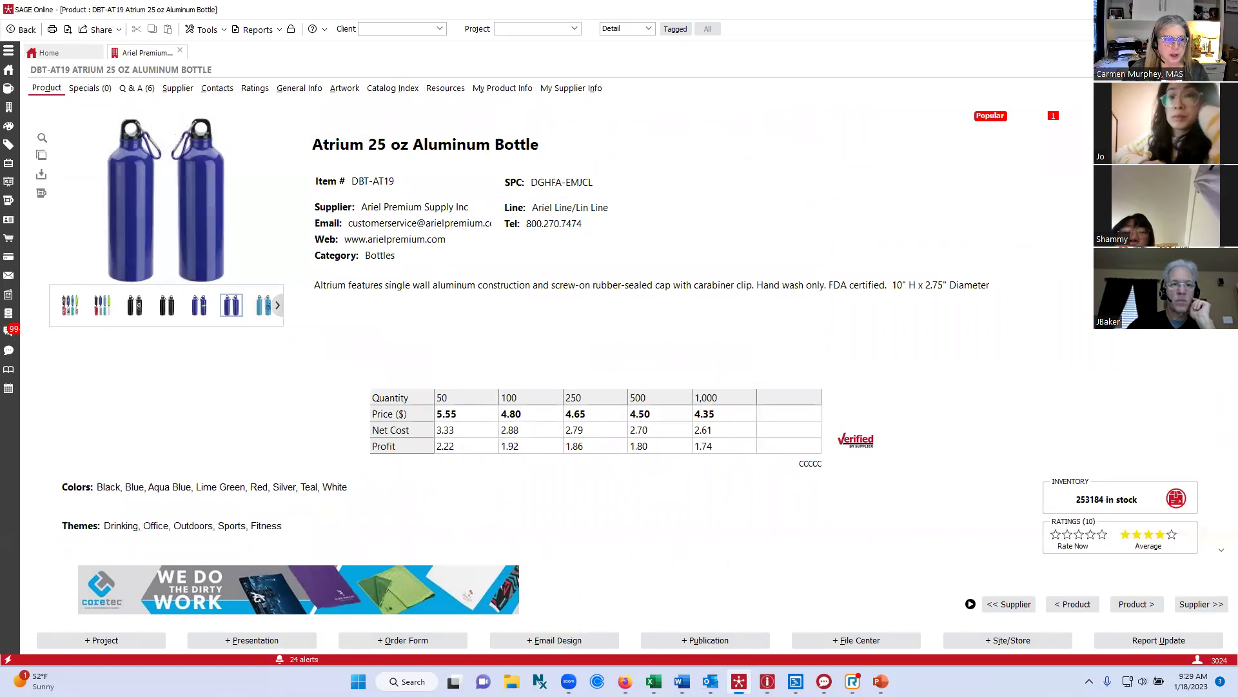
# Step: Add the Atrium 25 oz Aluminum Bottle to a new purchase order with a quantity of 50
pyautogui.click(397, 645)
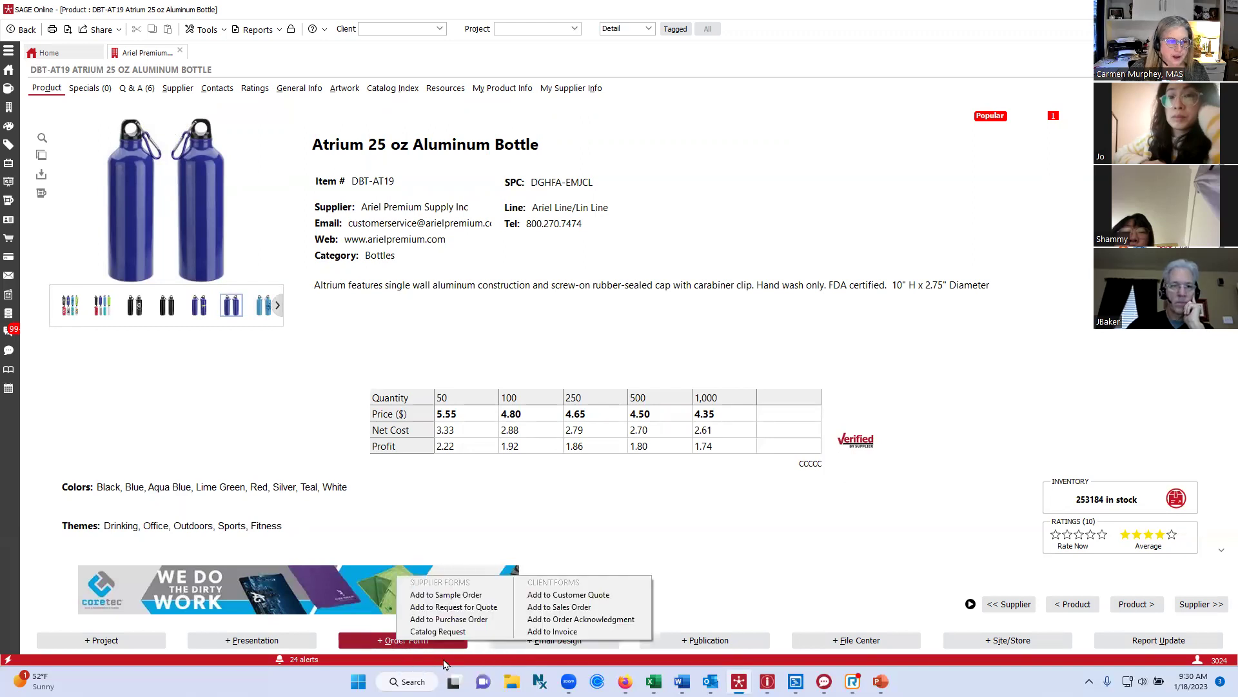
pyautogui.click(460, 619)
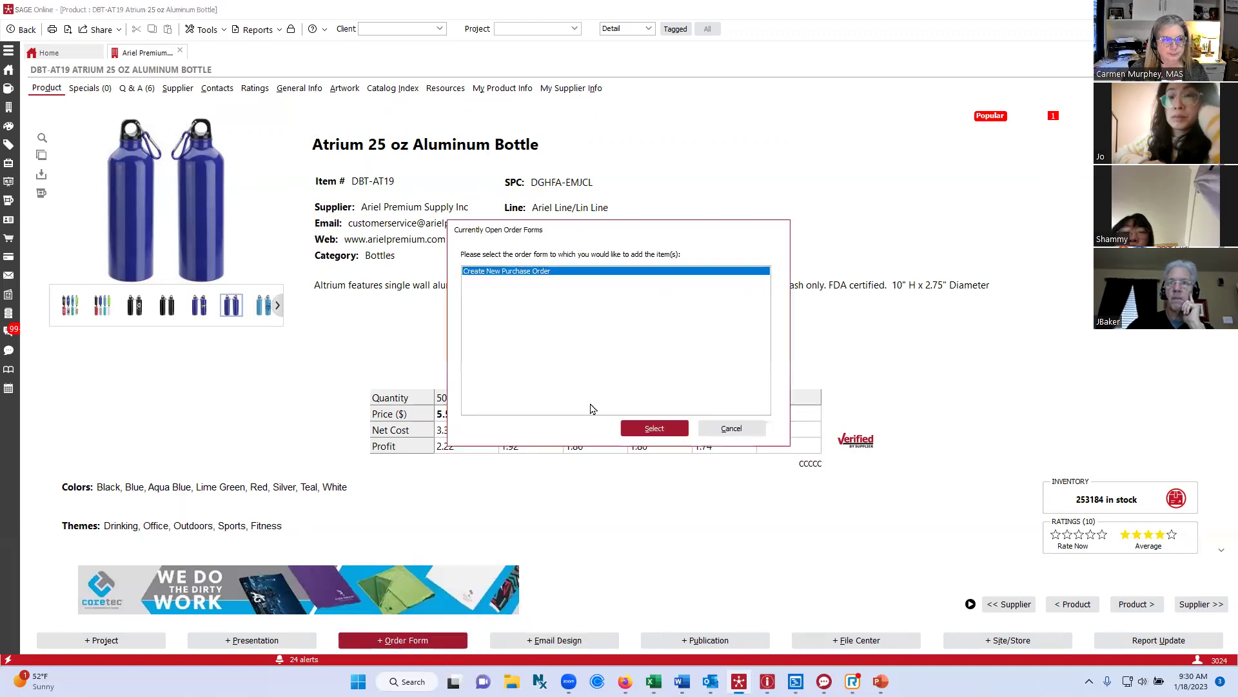
pyautogui.click(654, 430)
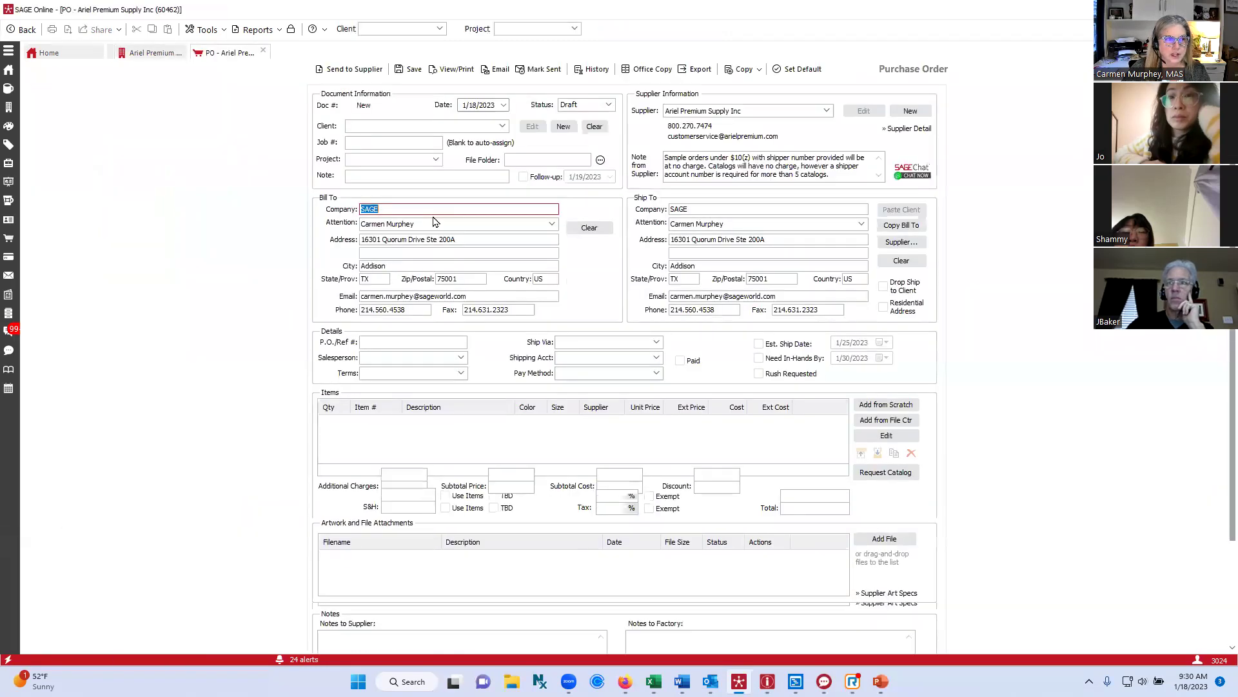
pyautogui.write('50')
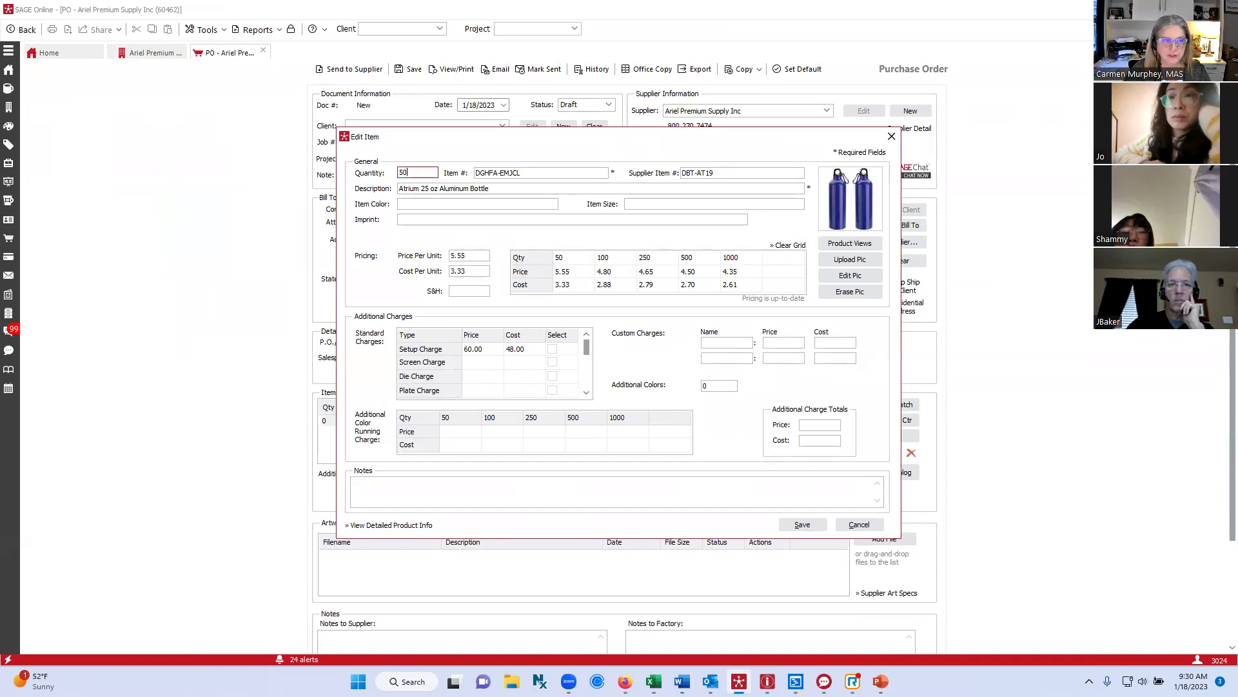
pyautogui.click(802, 524)
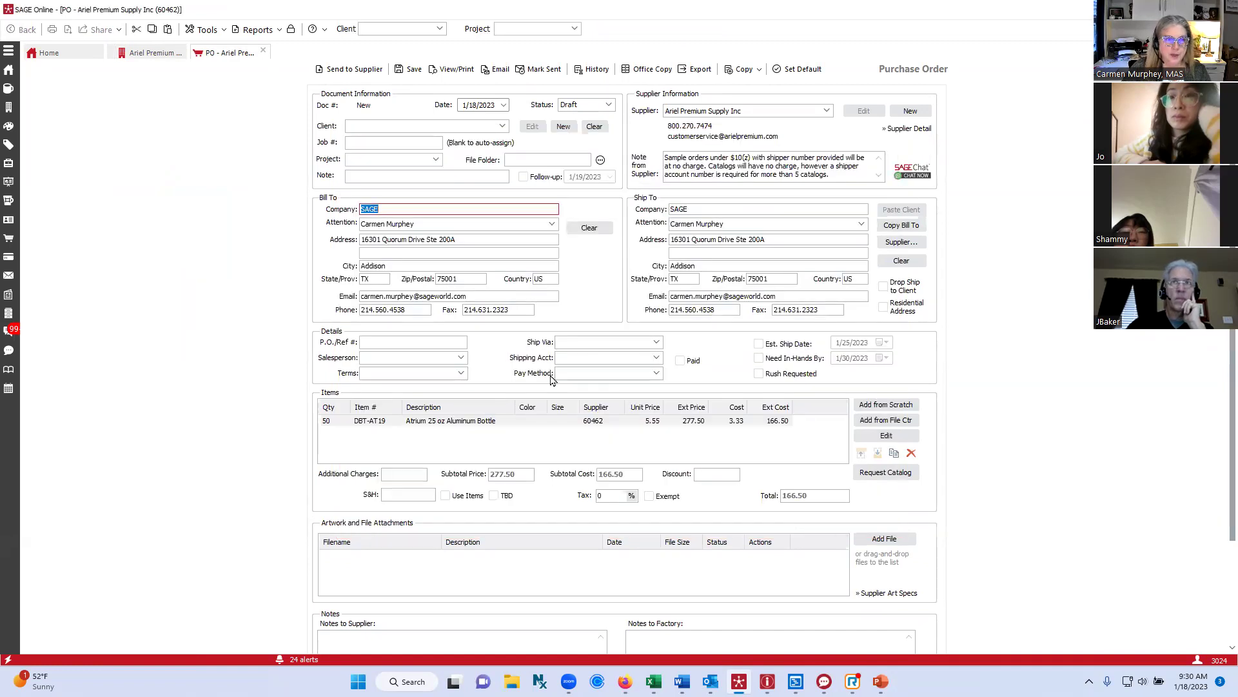
# Step: Preview the purchase order as a full-screen PDF, review its supplier, ship-to, item and total sections, then close the preview
pyautogui.scroll(-2, 551, 380)
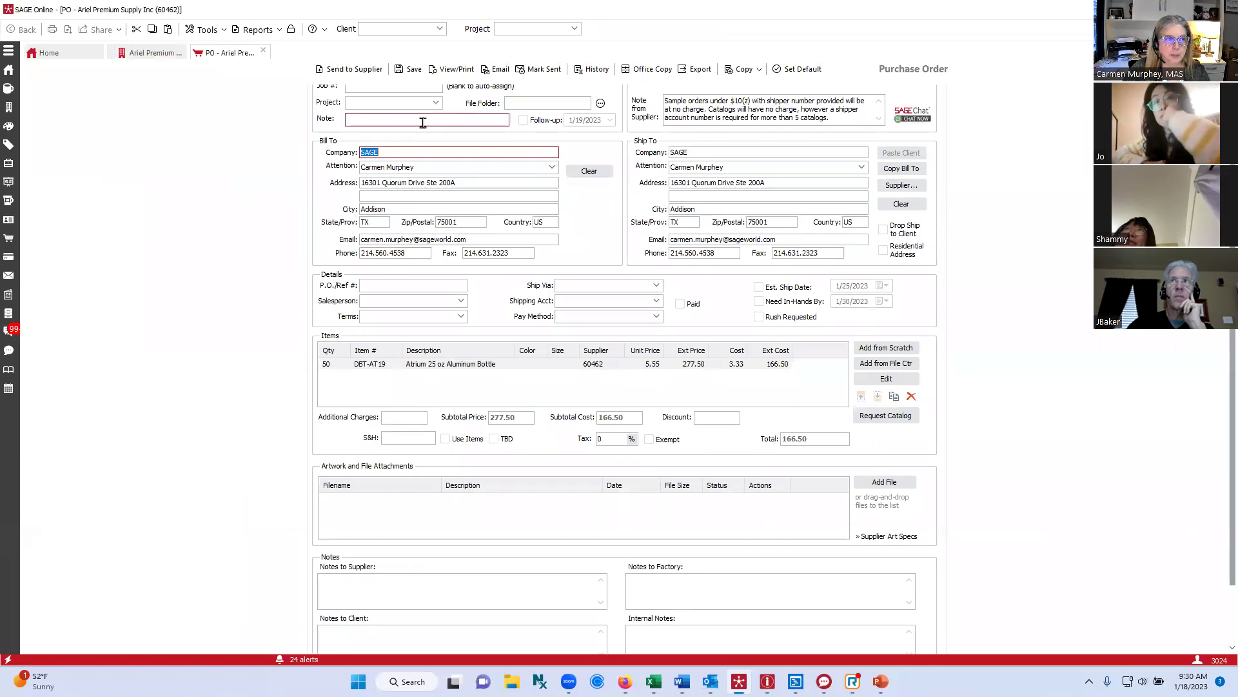
pyautogui.click(453, 69)
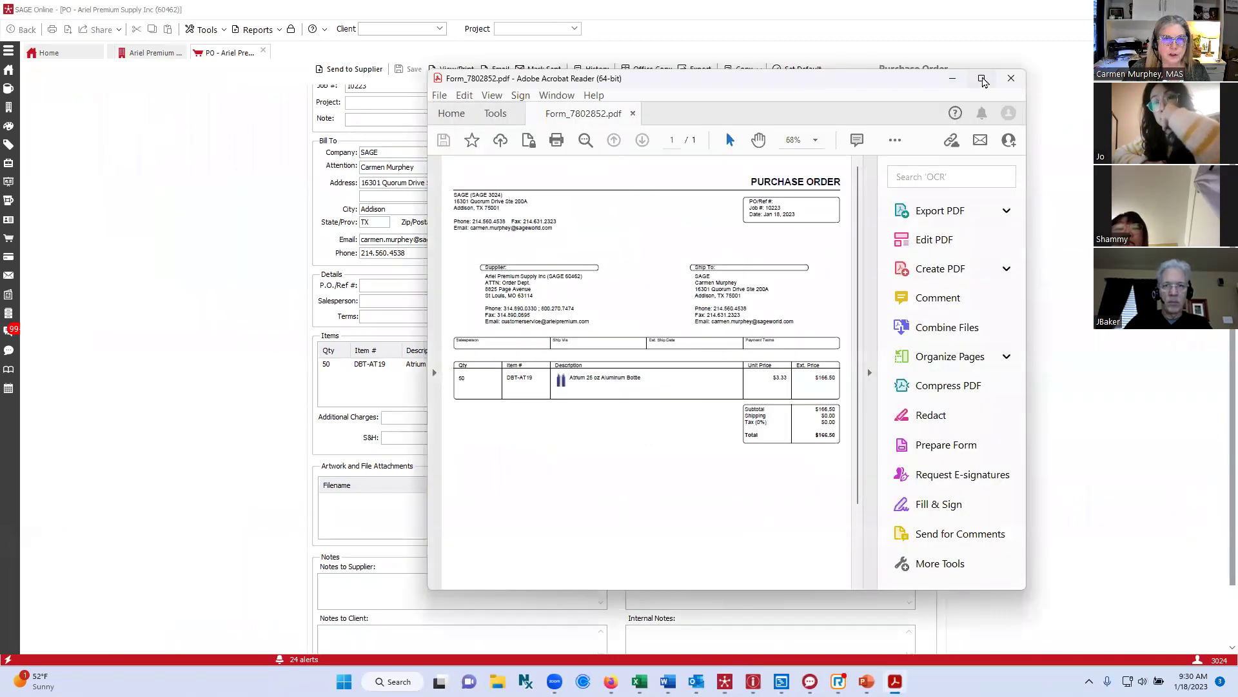
pyautogui.click(982, 78)
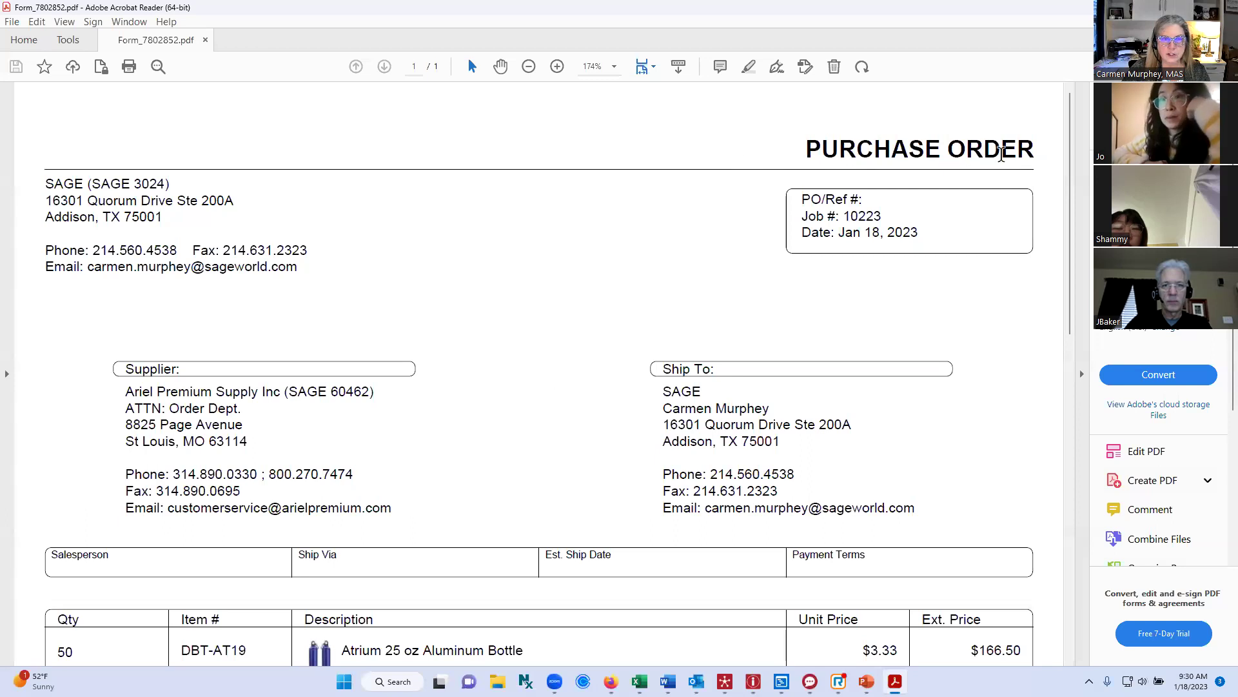
pyautogui.scroll(-3, 699, 359)
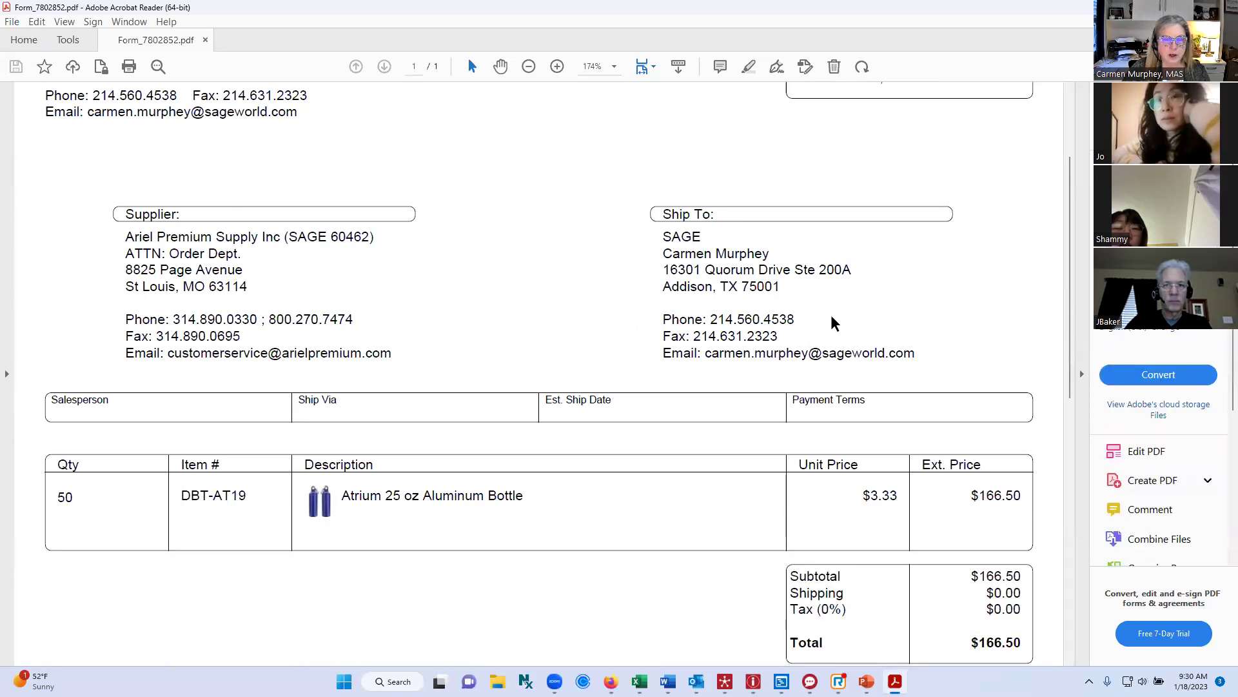
pyautogui.scroll(-3, 829, 319)
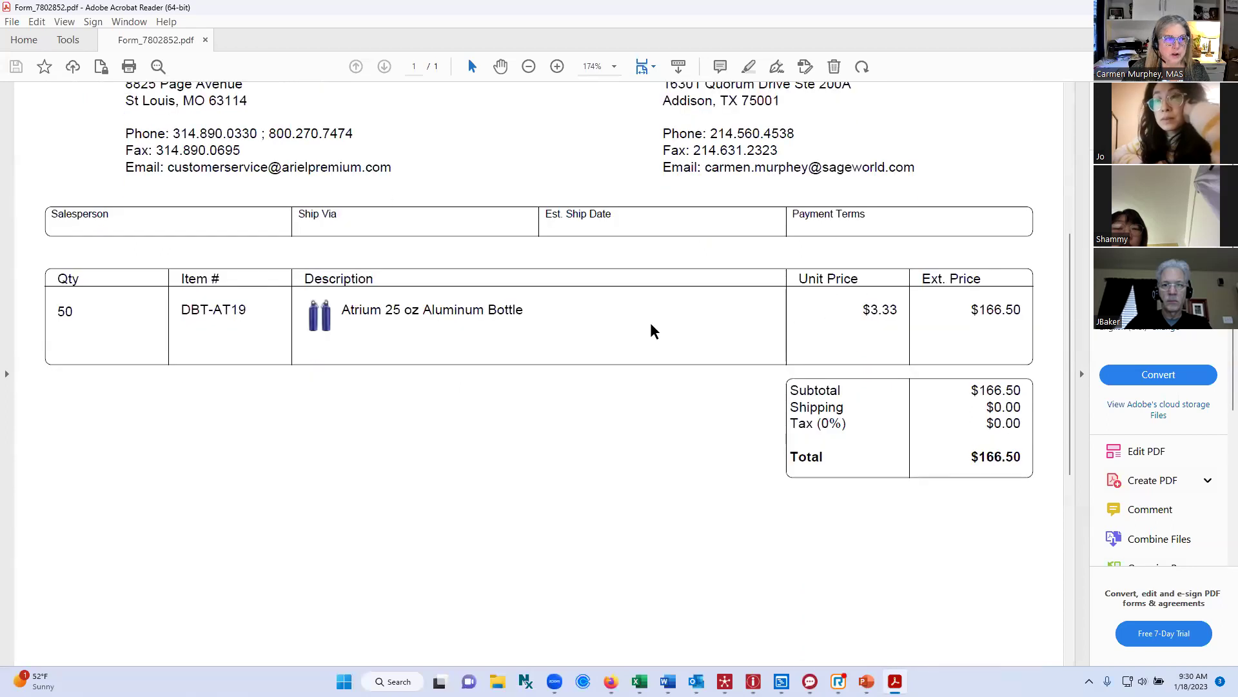
pyautogui.scroll(-2, 559, 341)
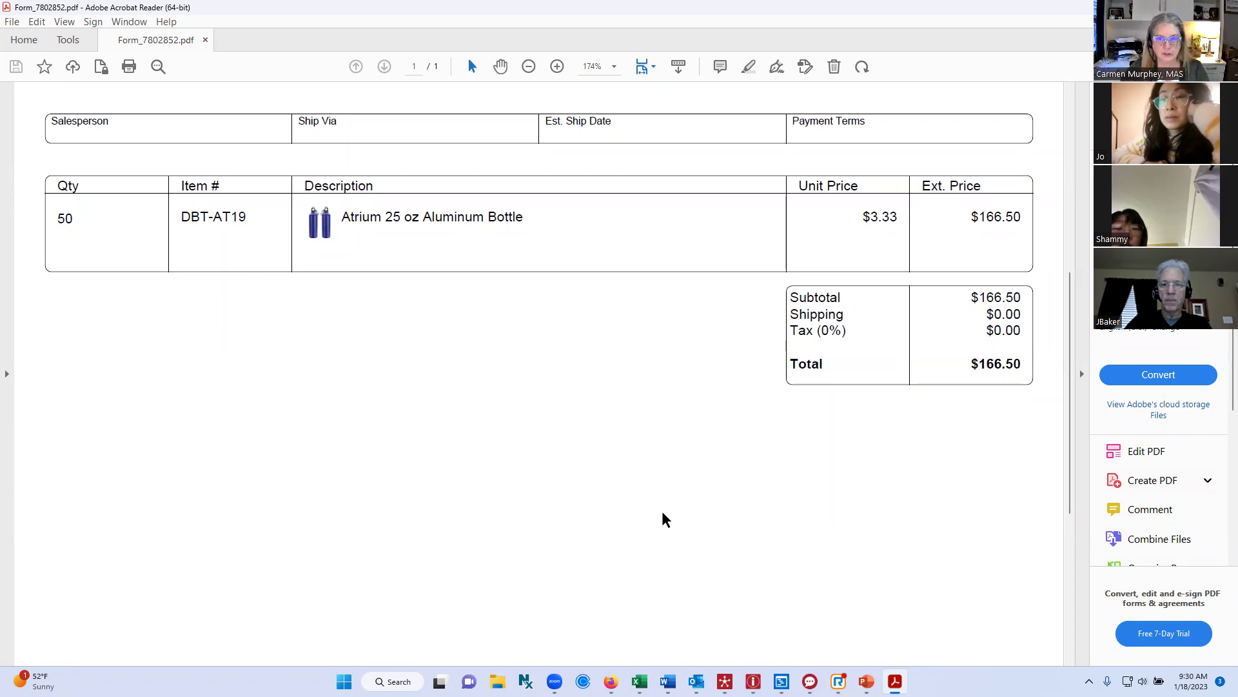
pyautogui.scroll(5, 665, 519)
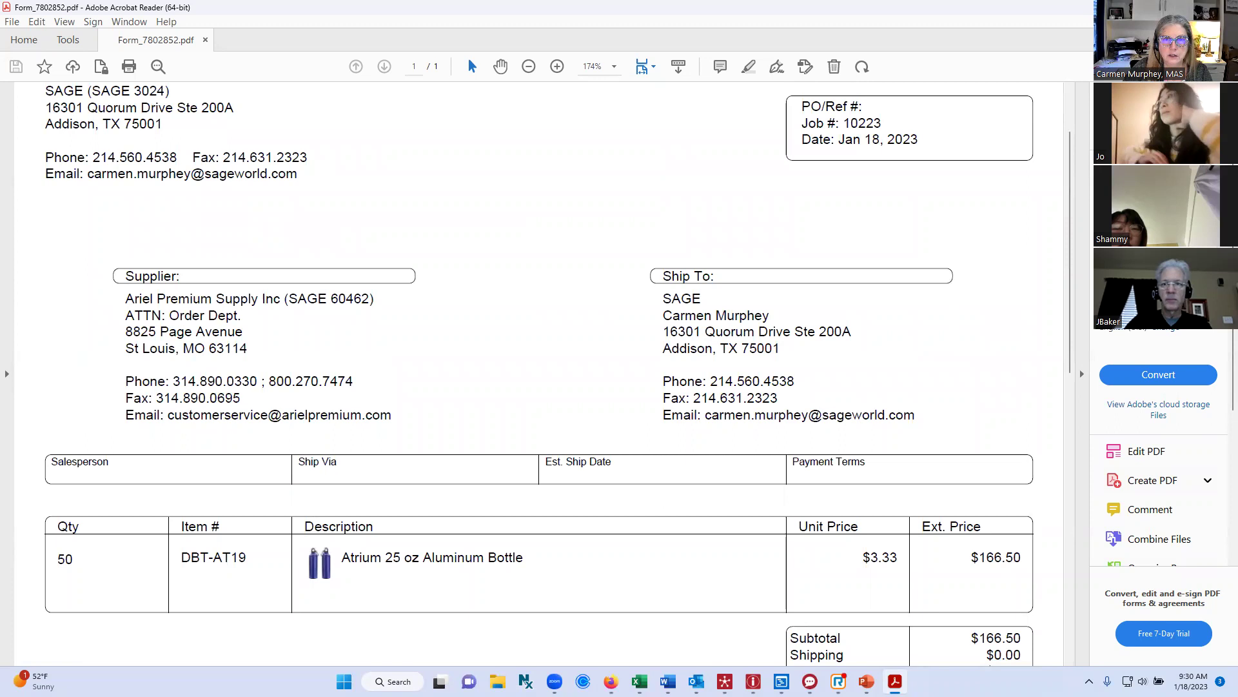
pyautogui.hotkey('alt', 'F4')
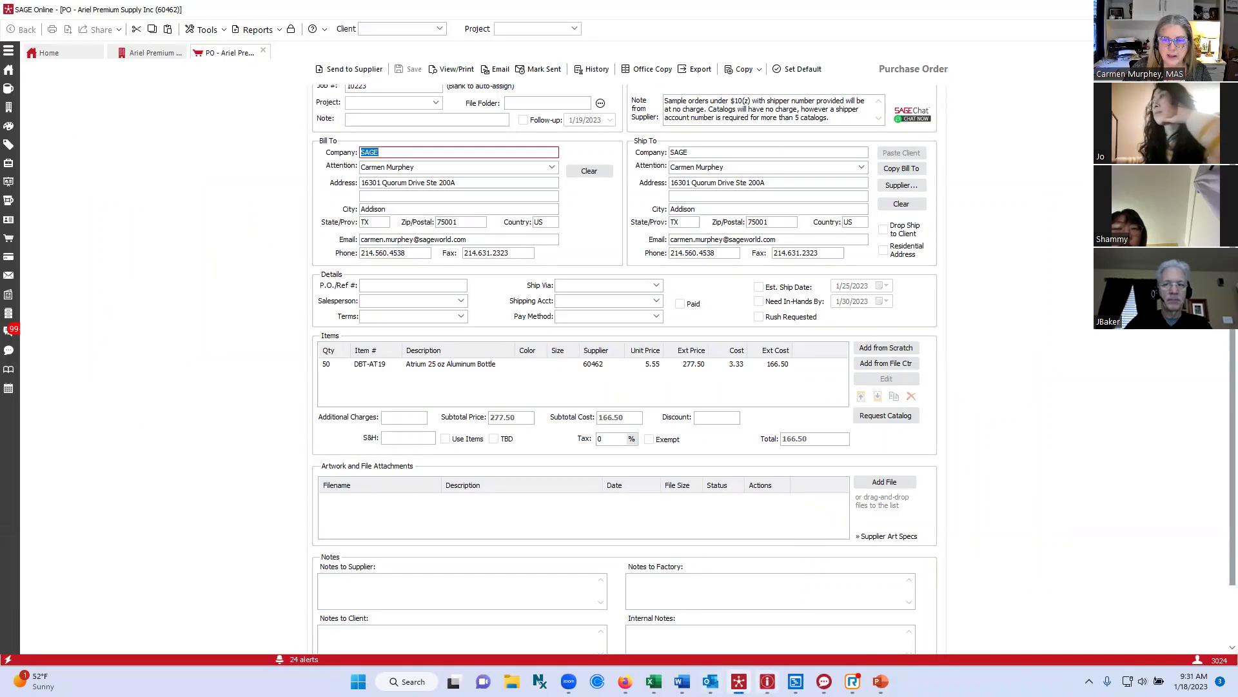
# Step: Switch to SAGE Supplier Center and open the catalog's product editing area
pyautogui.hotkey('alt', 'Tab')
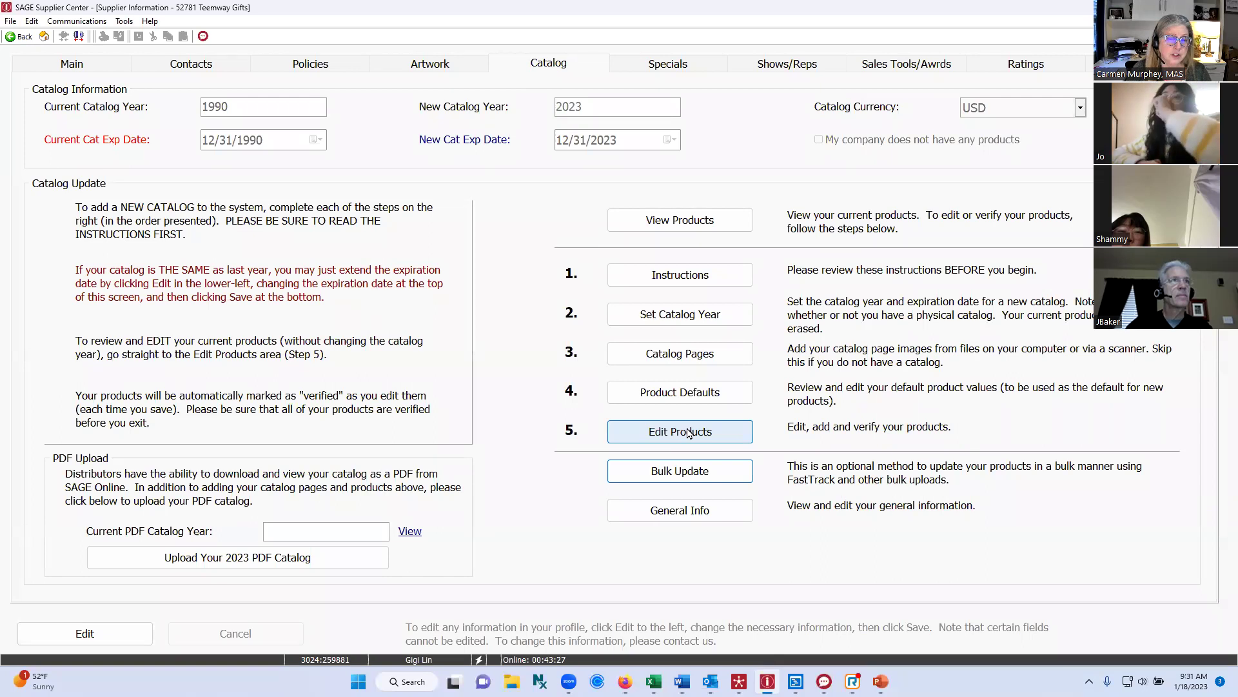
pyautogui.click(689, 434)
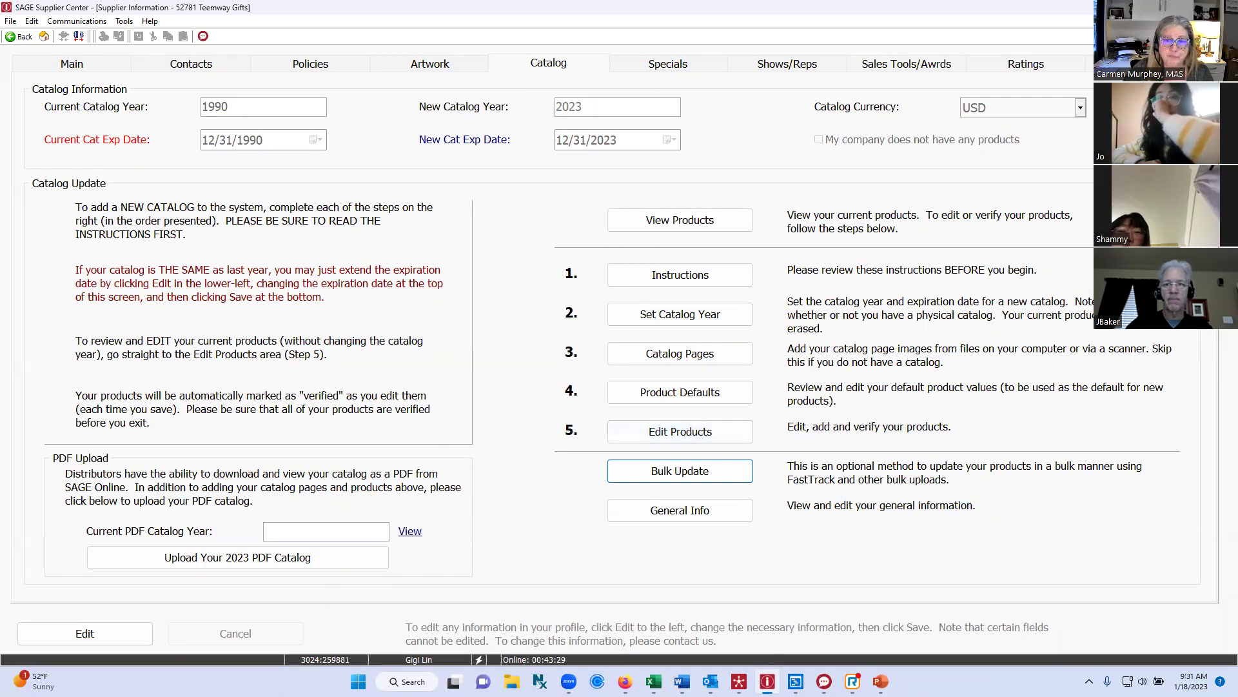